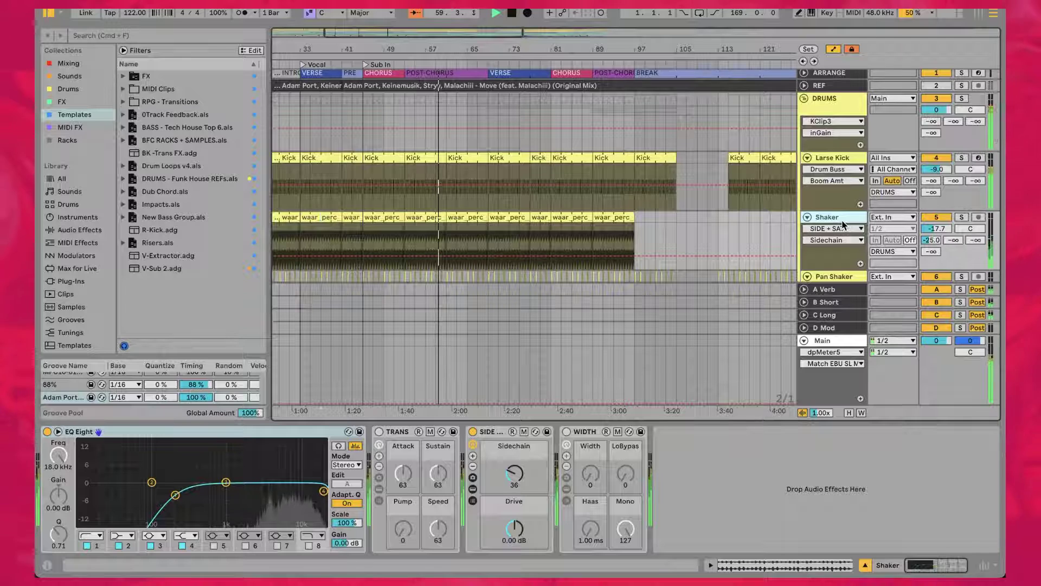
# Step: Look inside the DRUMS group, fold it, and survey the song sections and group tracks across the whole arrangement
pyautogui.click(807, 101)
pyautogui.moveTo(570, 50); pyautogui.dragTo(570, 33)
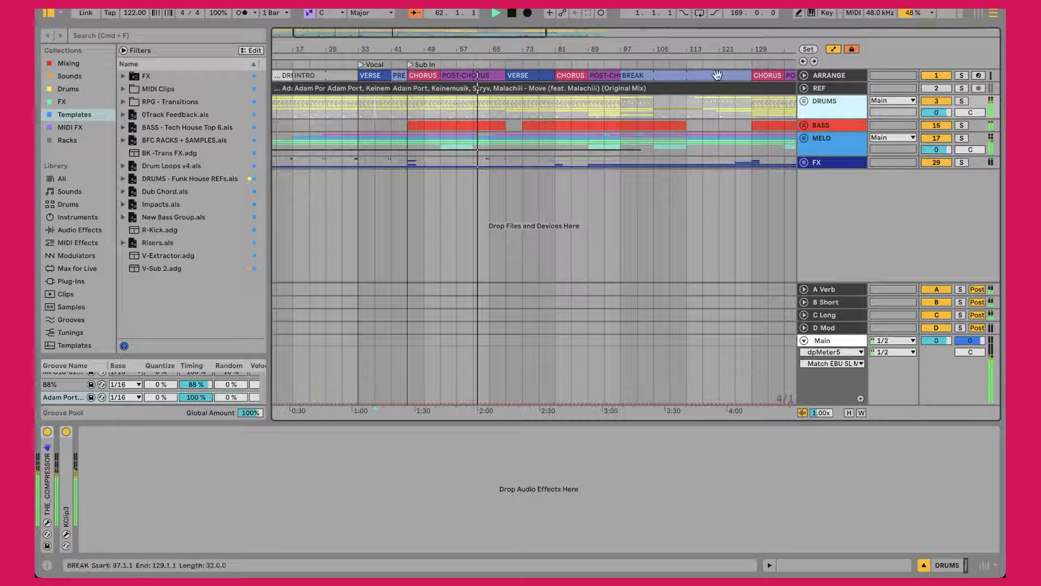
pyautogui.click(803, 102)
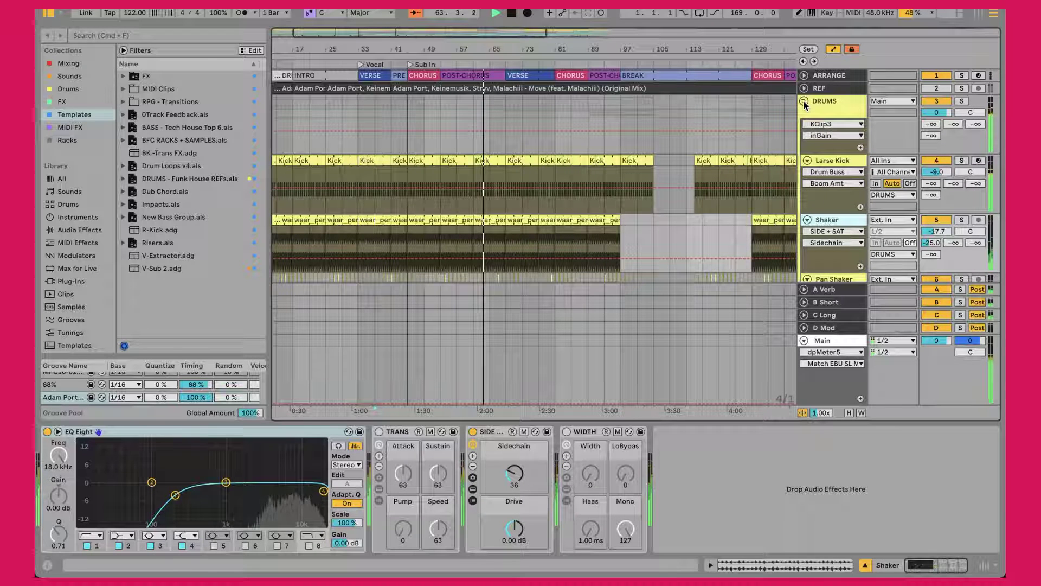
pyautogui.click(803, 102)
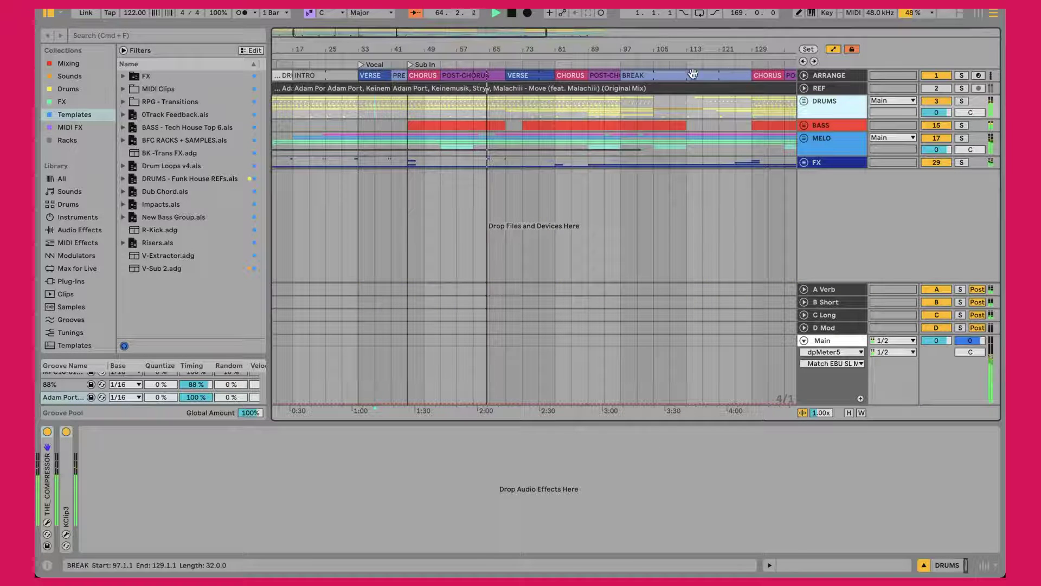
pyautogui.click(803, 102)
pyautogui.scroll(-1, 726, 179)
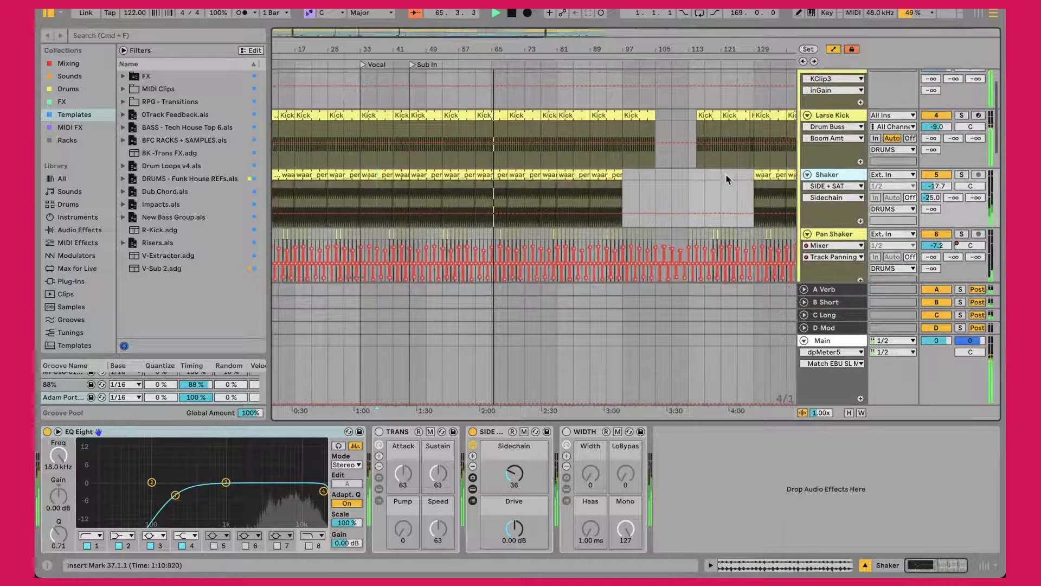
pyautogui.scroll(1, 726, 174)
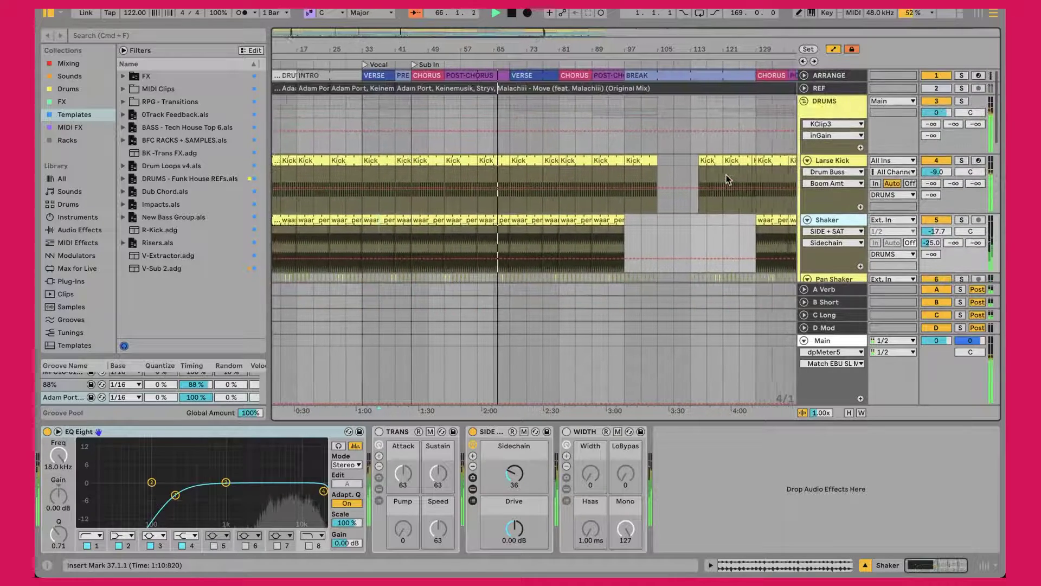
pyautogui.click(804, 101)
pyautogui.moveTo(493, 49); pyautogui.dragTo(407, 28)
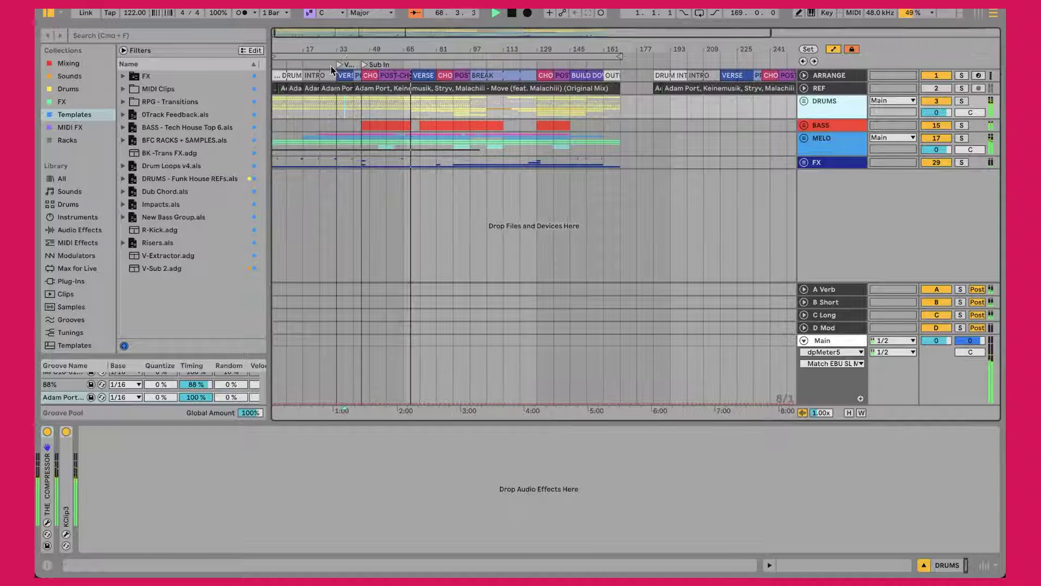
pyautogui.moveTo(333, 46)
pyautogui.mouseDown()
pyautogui.moveTo(356, 85)
pyautogui.moveTo(390, 85)
pyautogui.mouseUp()
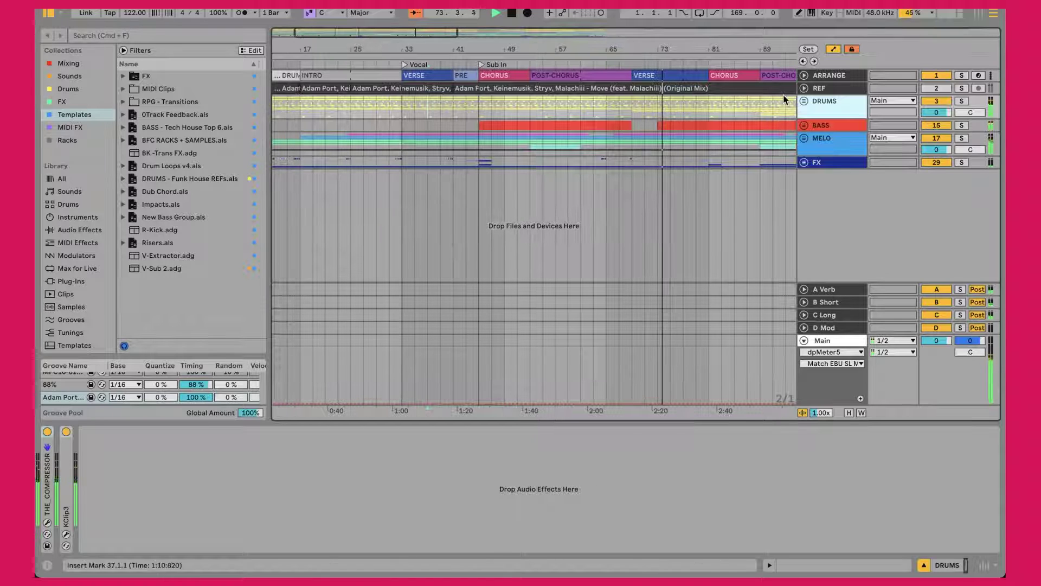
pyautogui.moveTo(581, 42); pyautogui.dragTo(582, 43)
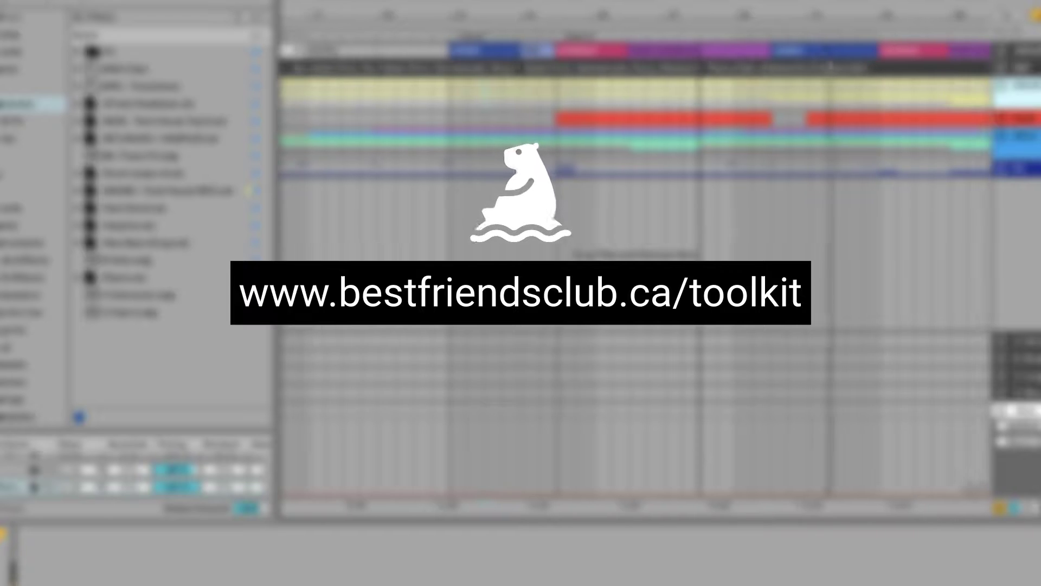
pyautogui.moveTo(700, 15); pyautogui.dragTo(700, 19)
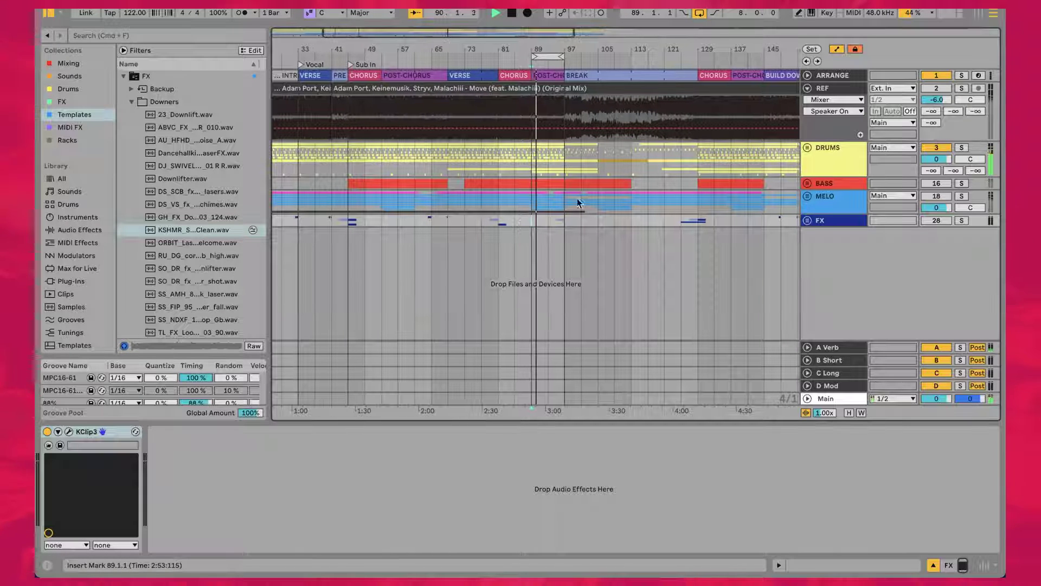
# Step: Select the DRUMS group and unfold the ARRANGE track at the start of the song
pyautogui.click(808, 156)
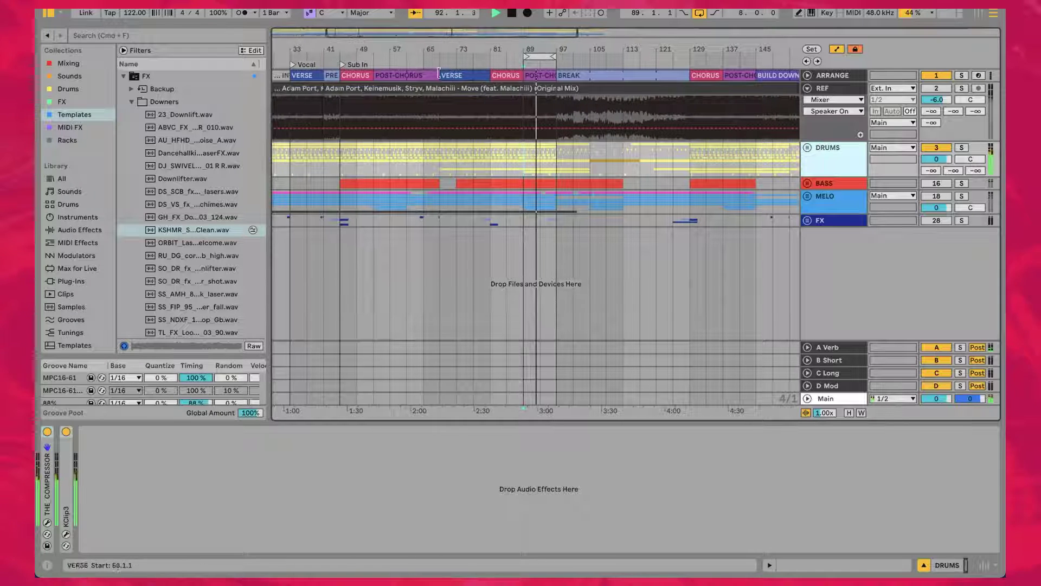
pyautogui.hscroll(-5, 513, 102)
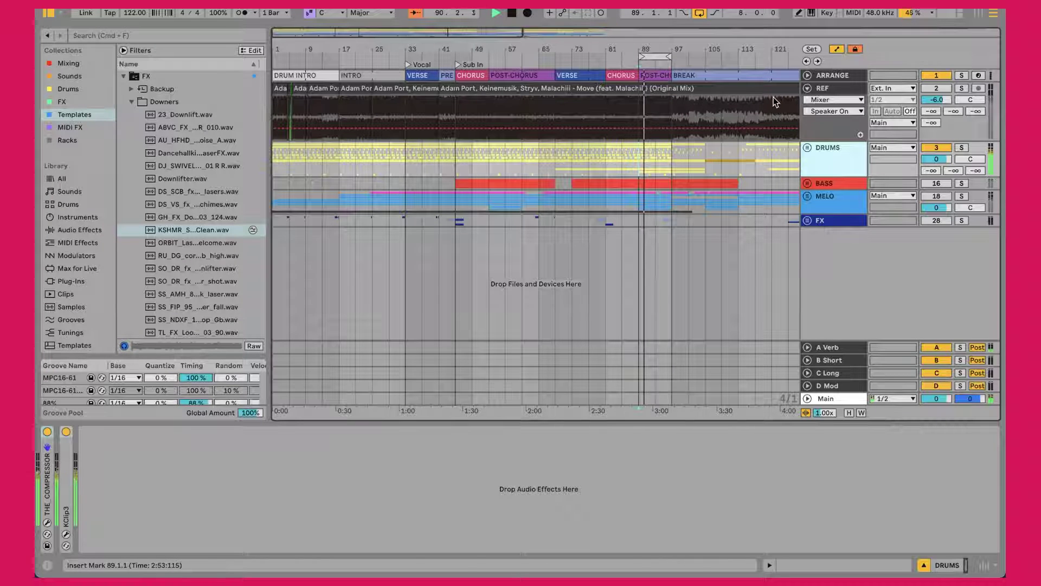
pyautogui.click(808, 76)
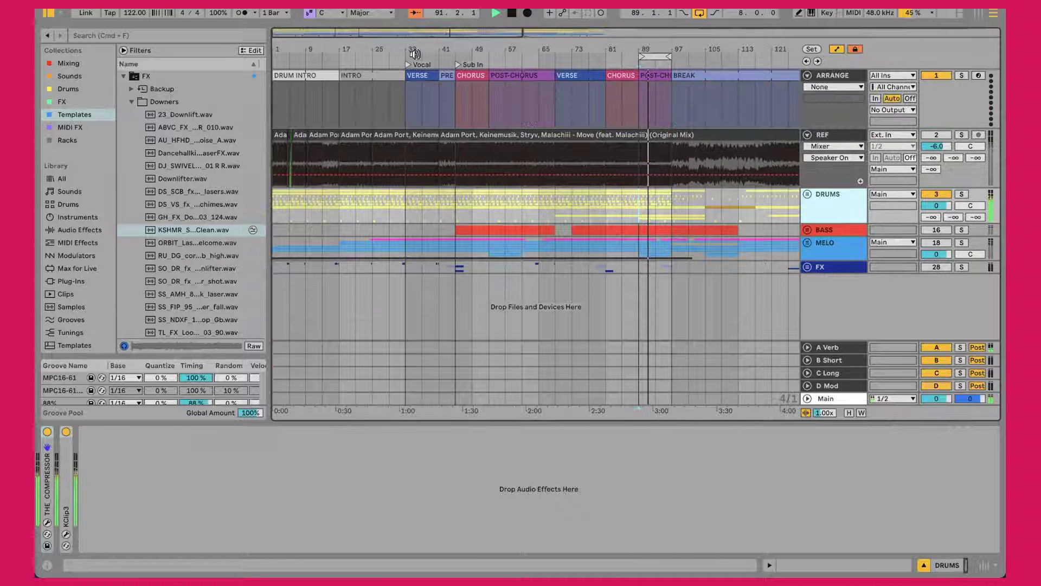
# Step: Go through the ARRANGE track's section clips one by one, including INTRO, VERSE, PRE, CHORUS, POST-CHORUS, BREAK and DRUM INTRO
pyautogui.click(376, 75)
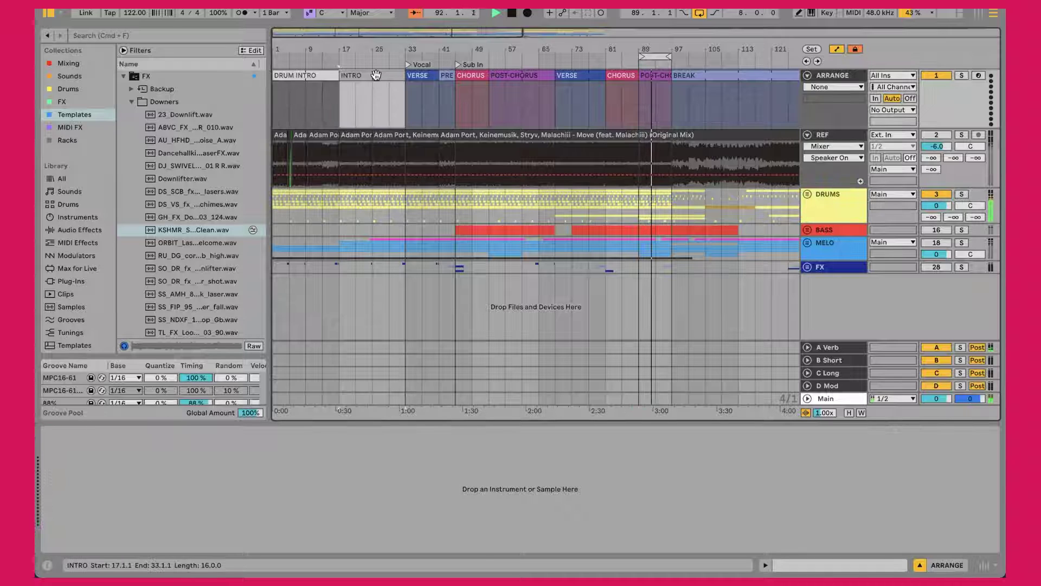
pyautogui.click(418, 74)
pyautogui.click(449, 75)
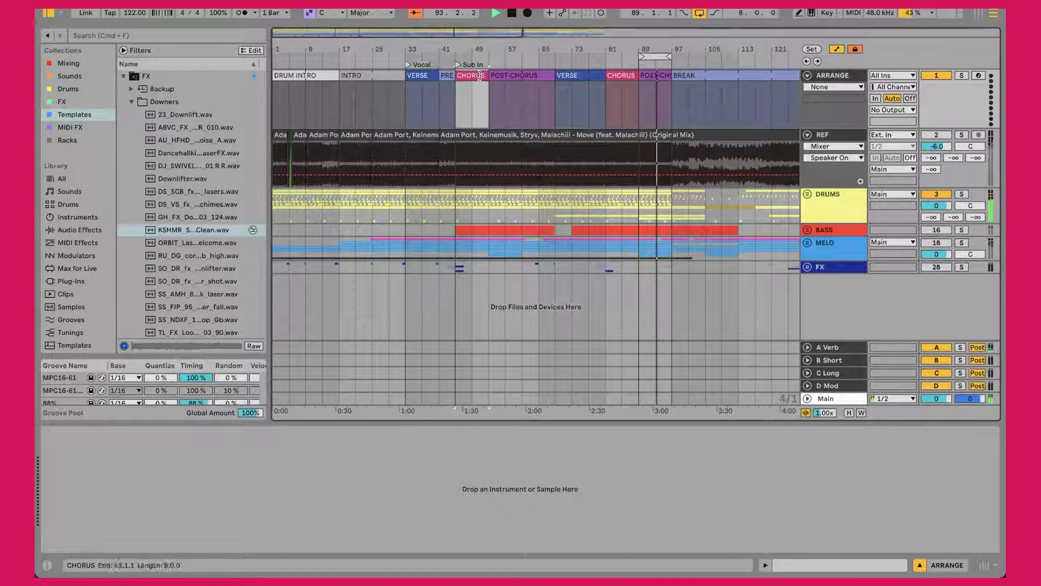
pyautogui.click(515, 75)
pyautogui.click(575, 76)
pyautogui.click(621, 75)
pyautogui.click(653, 76)
pyautogui.click(687, 75)
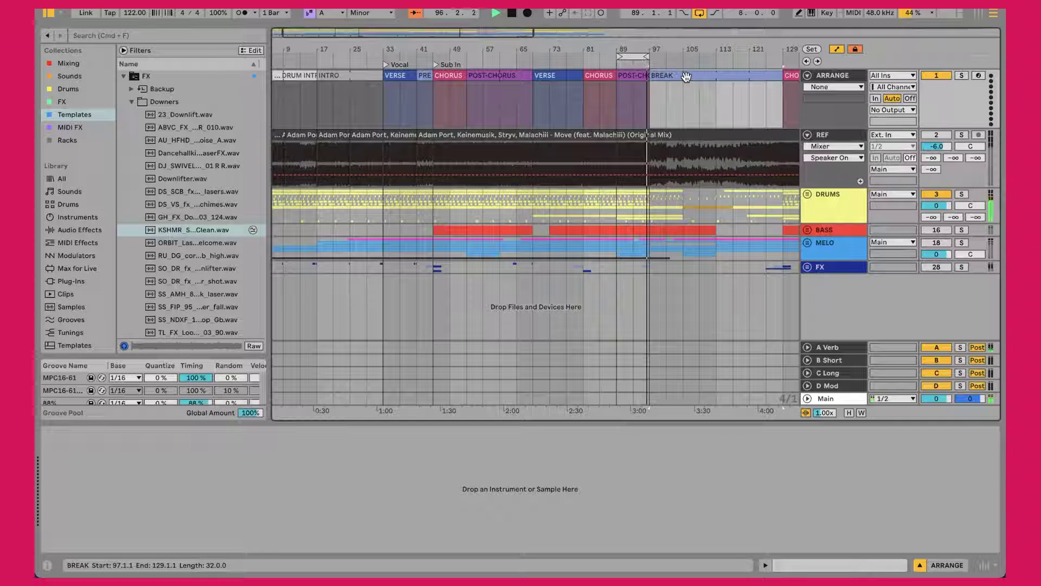
pyautogui.click(387, 80)
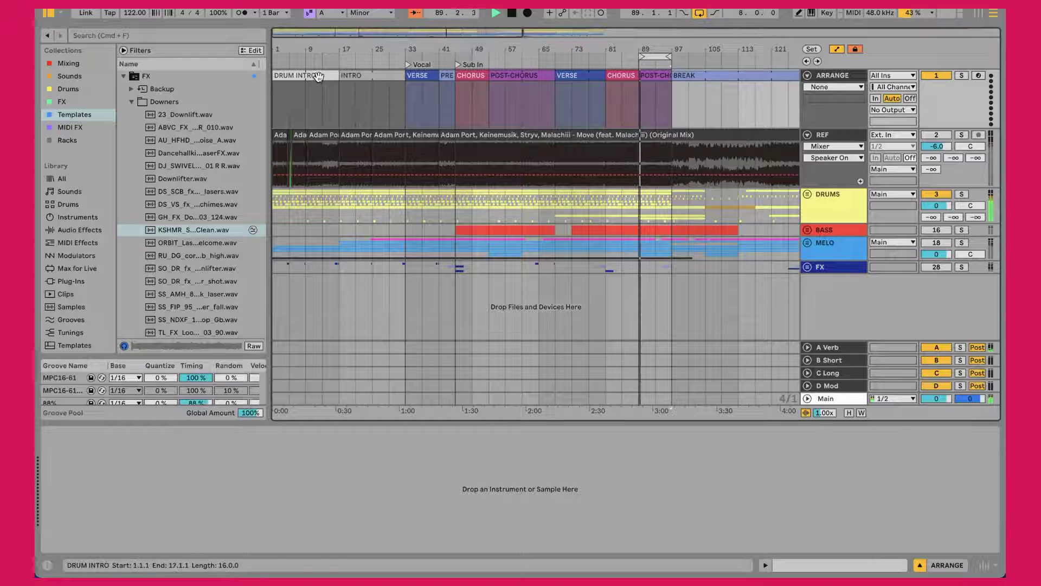
pyautogui.click(299, 72)
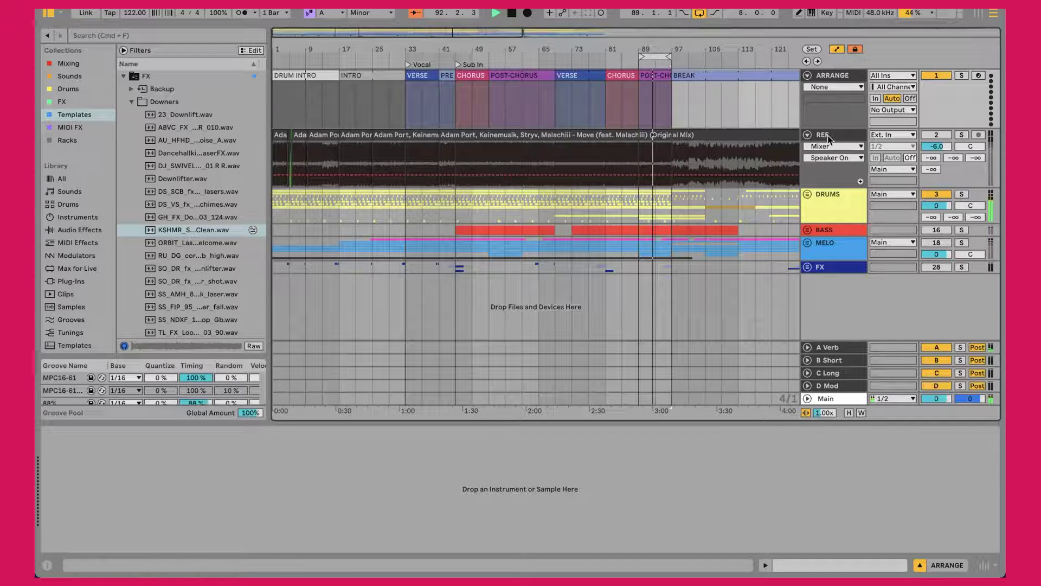
# Step: Select the REF track and toggle its solo during playback to compare the reference song with the mix
pyautogui.click(941, 136)
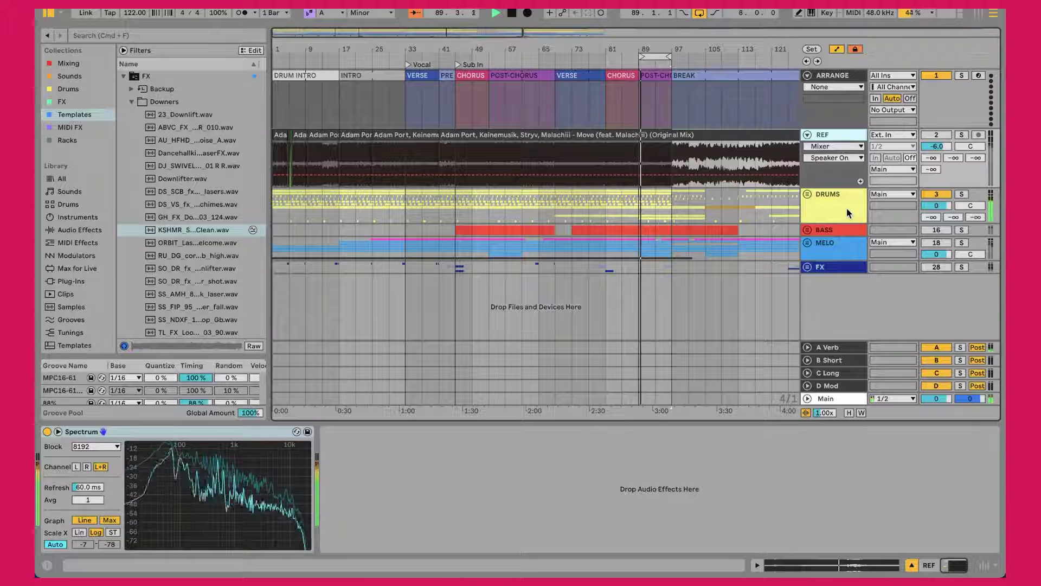
pyautogui.press('s')
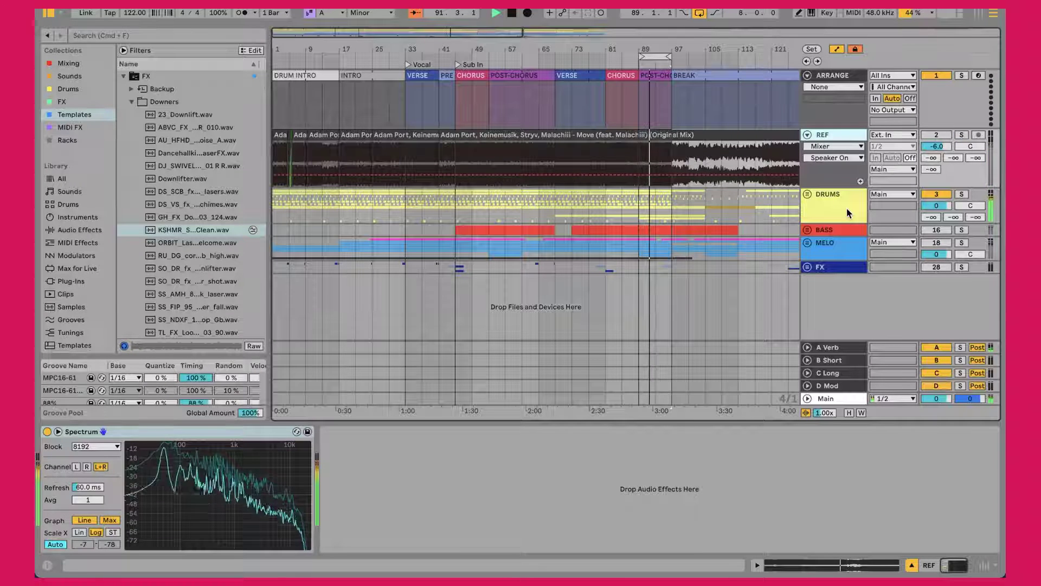
pyautogui.press('s')
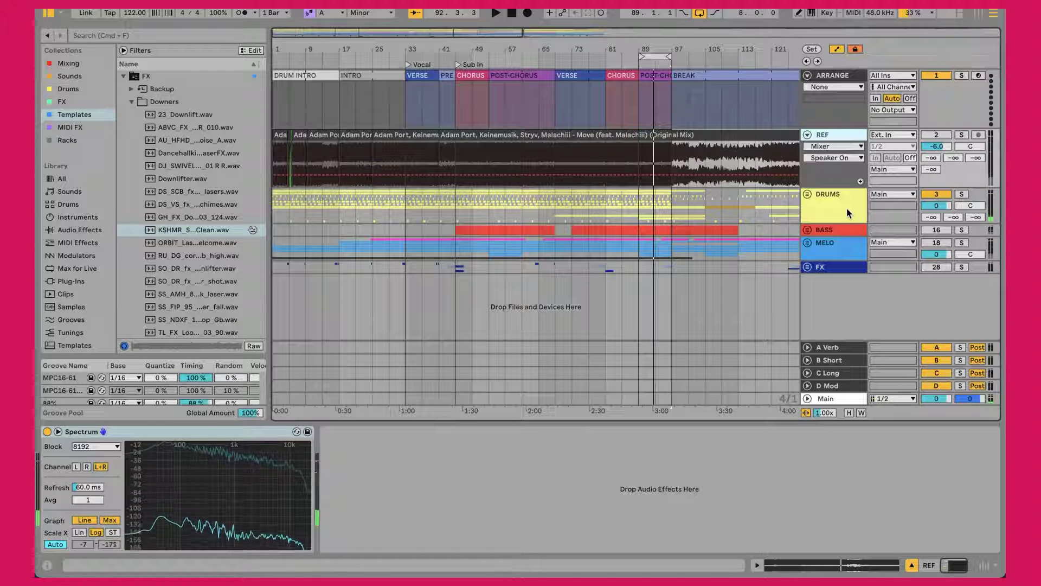
# Step: Unfold the DRUMS group and select all of its tracks from Shaker through Woodblock
pyautogui.click(807, 194)
pyautogui.scroll(-5, 859, 239)
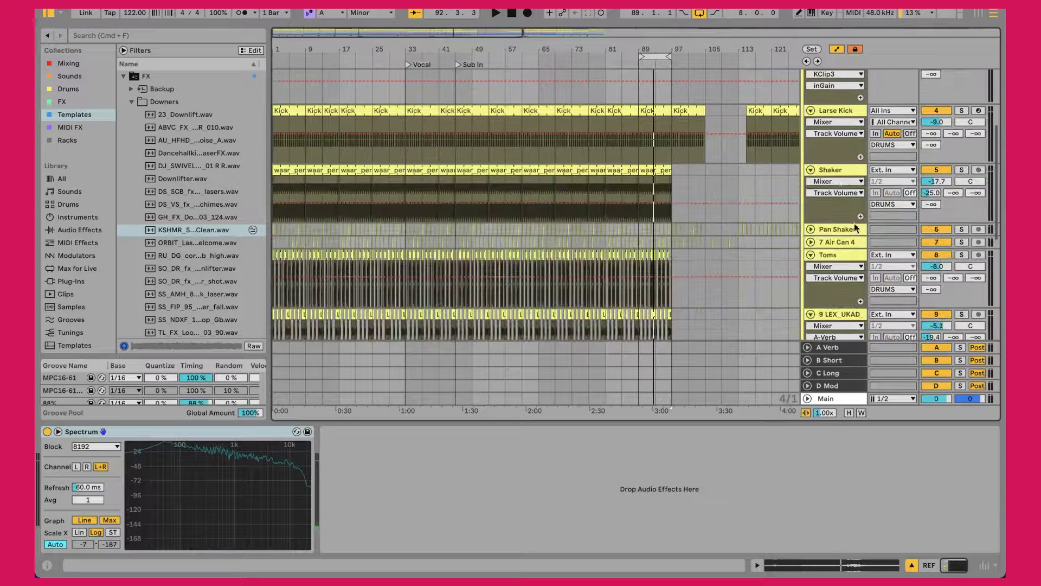
pyautogui.click(838, 172)
pyautogui.scroll(-5, 839, 271)
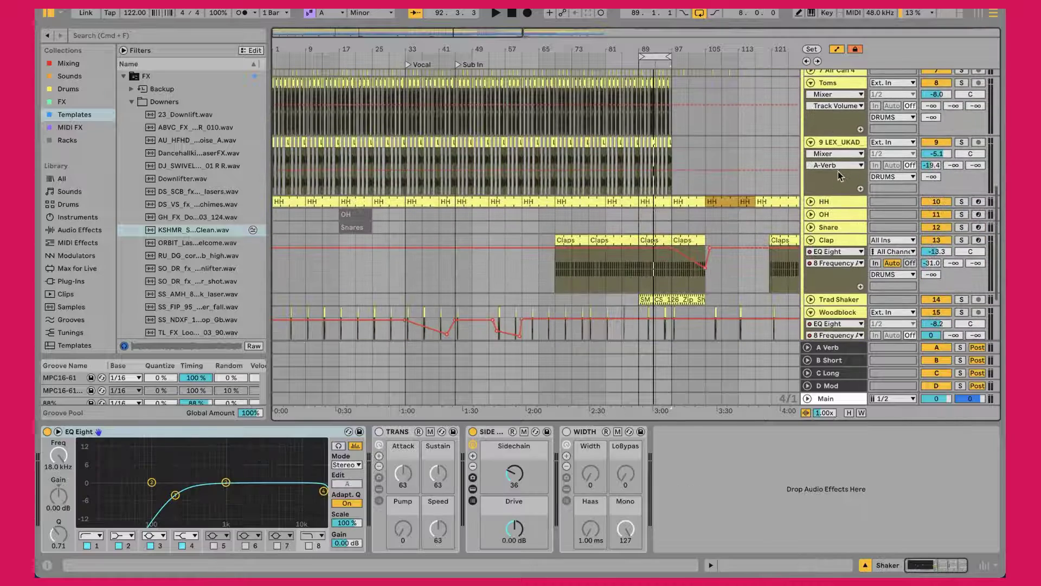
pyautogui.keyDown('shift'); pyautogui.click(838, 313); pyautogui.keyUp('shift')
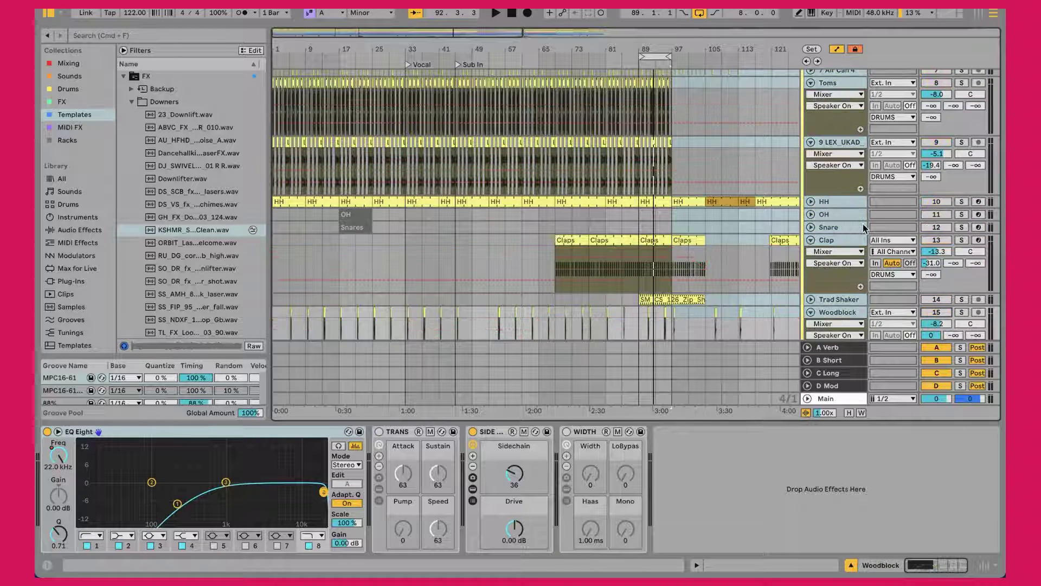
pyautogui.scroll(3, 863, 228)
pyautogui.scroll(4, 862, 224)
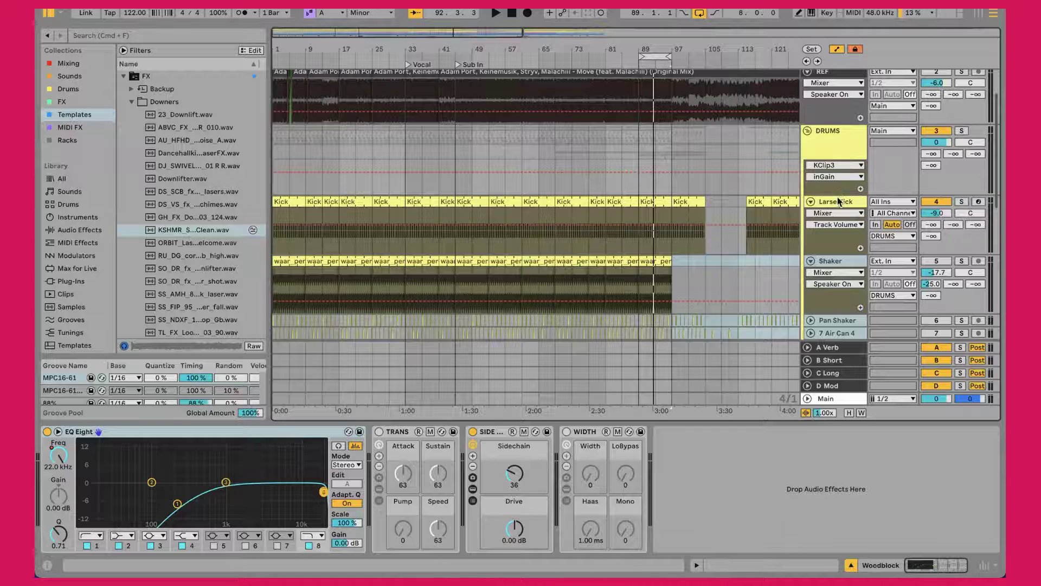
# Step: Open the Larse Kick track's Kick clip at bar 89 to show its MIDI notes, and audition it
pyautogui.click(838, 201)
pyautogui.scroll(1, 837, 199)
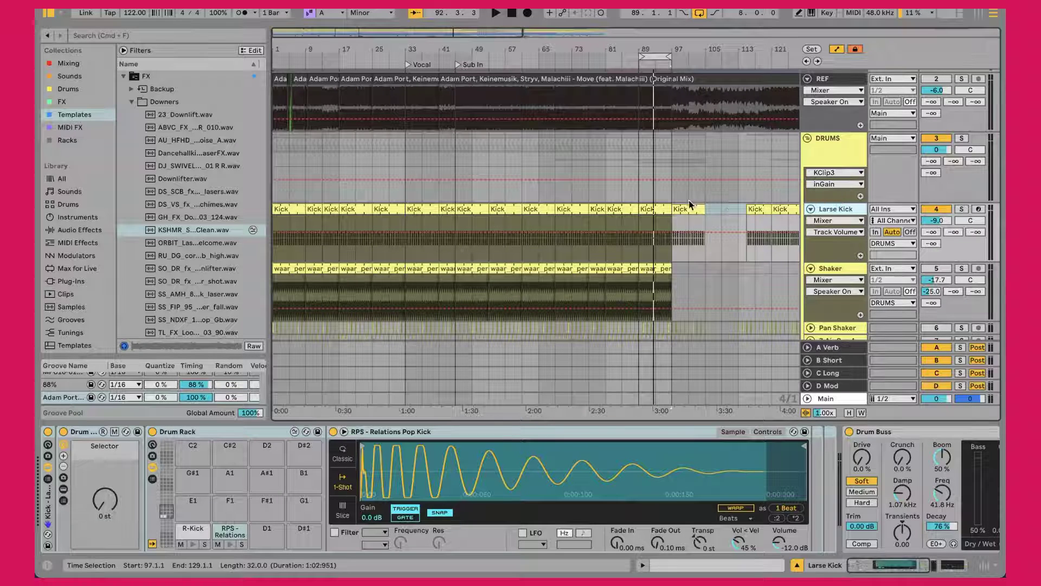
pyautogui.click(656, 211)
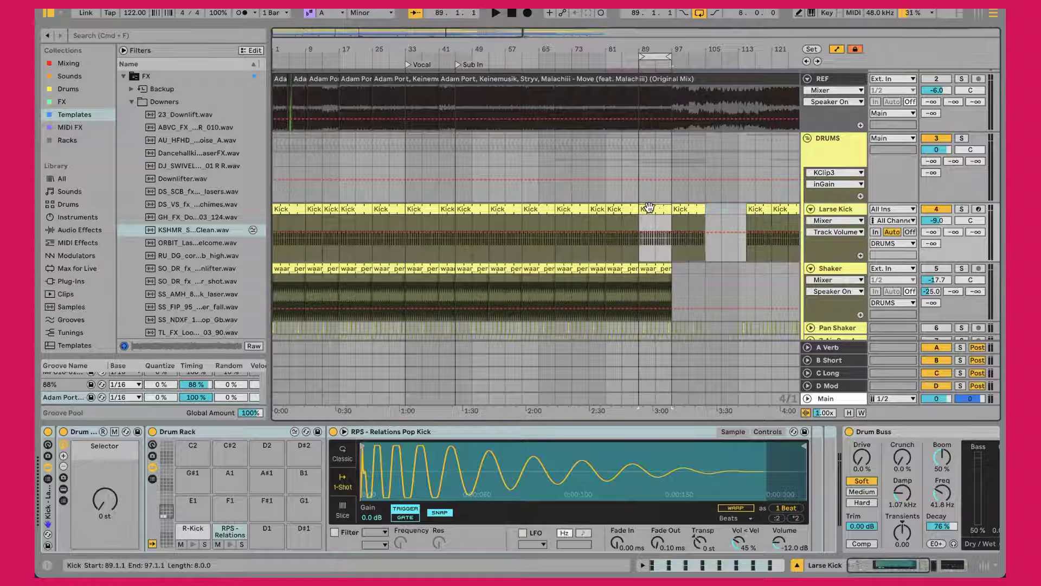
pyautogui.doubleClick(649, 208)
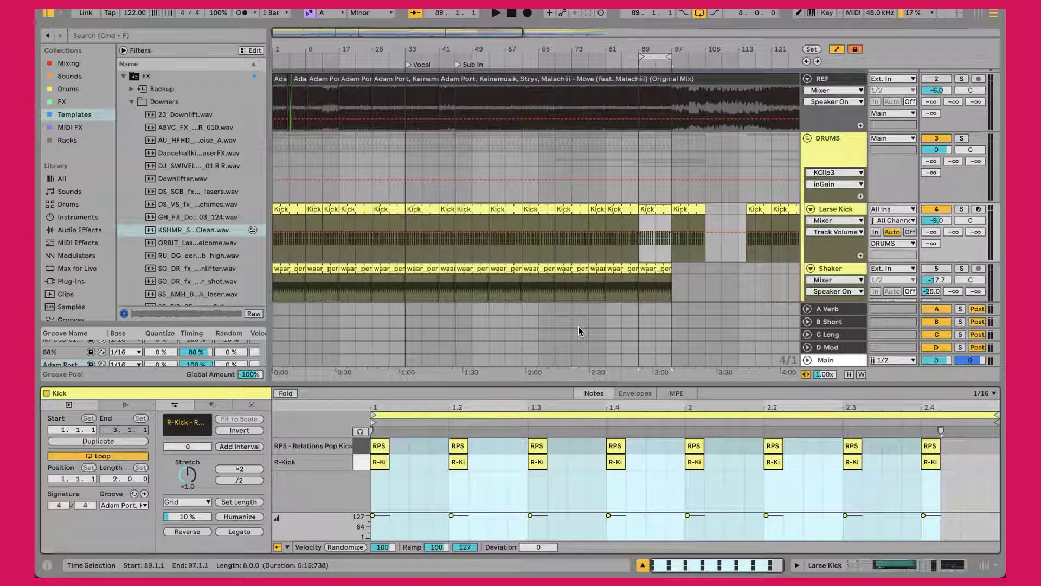
pyautogui.press('space')
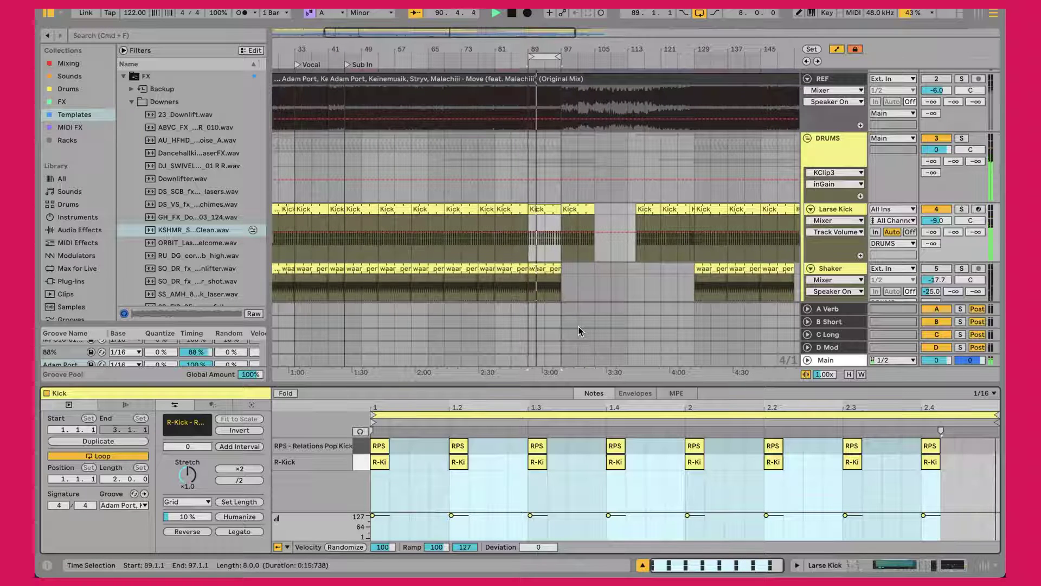
pyautogui.press('space')
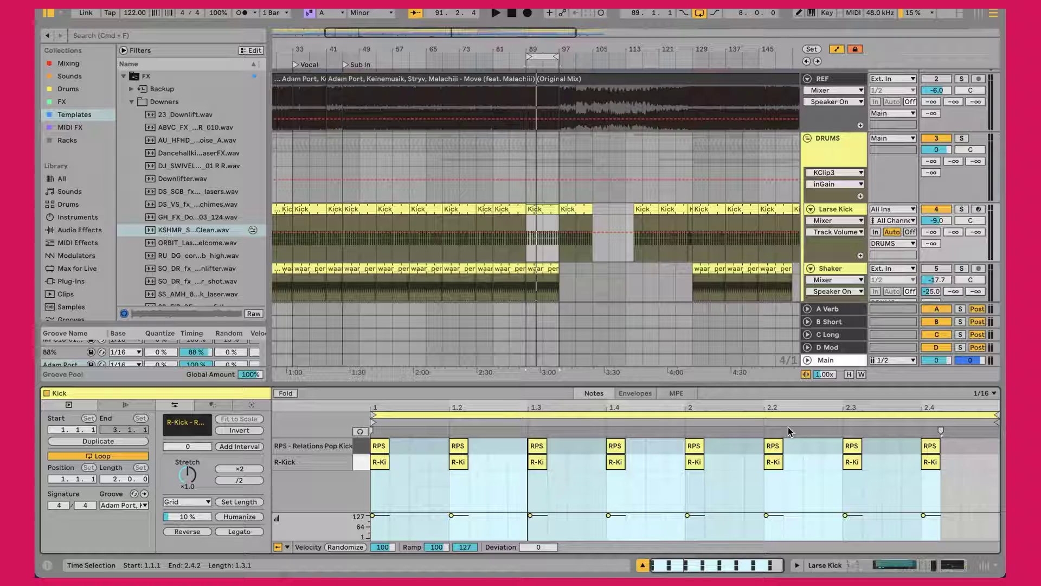
# Step: Solo the REF track and select the DRUM INTRO clip at the start of the arrangement
pyautogui.hscroll(-4, 473, 247)
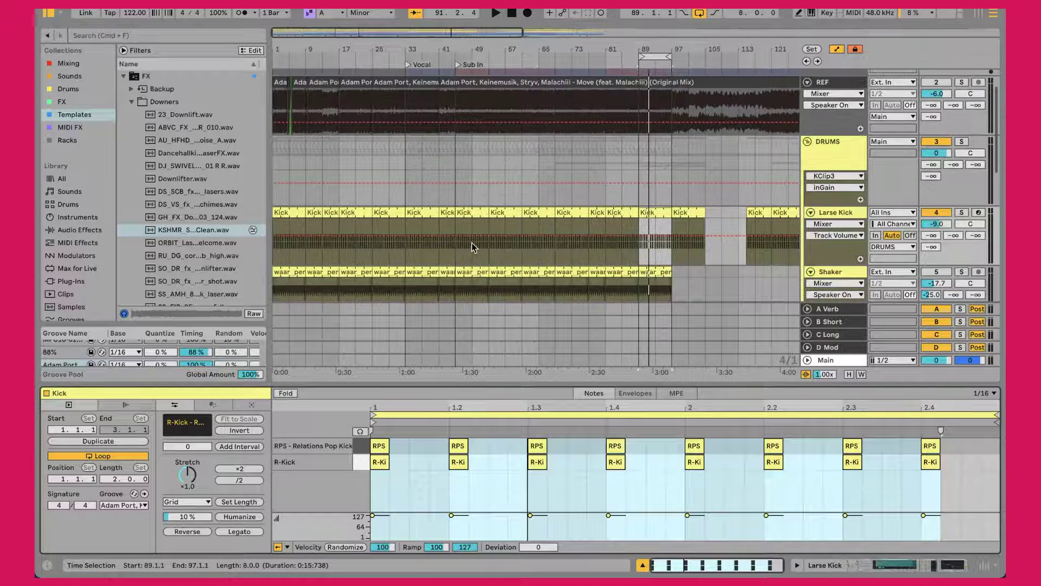
pyautogui.moveTo(274, 48); pyautogui.dragTo(273, 47)
pyautogui.scroll(2, 440, 171)
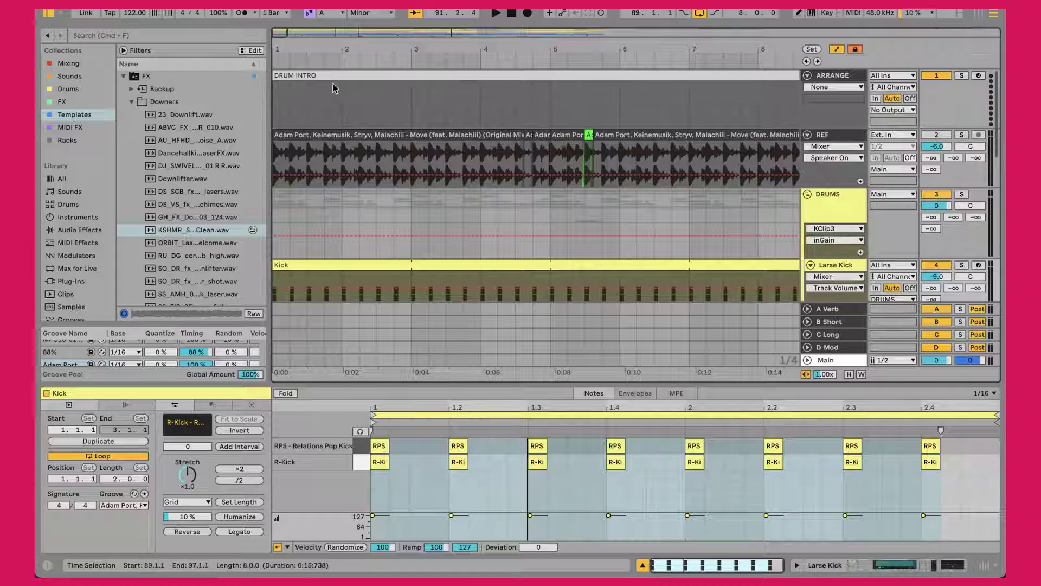
pyautogui.click(500, 73)
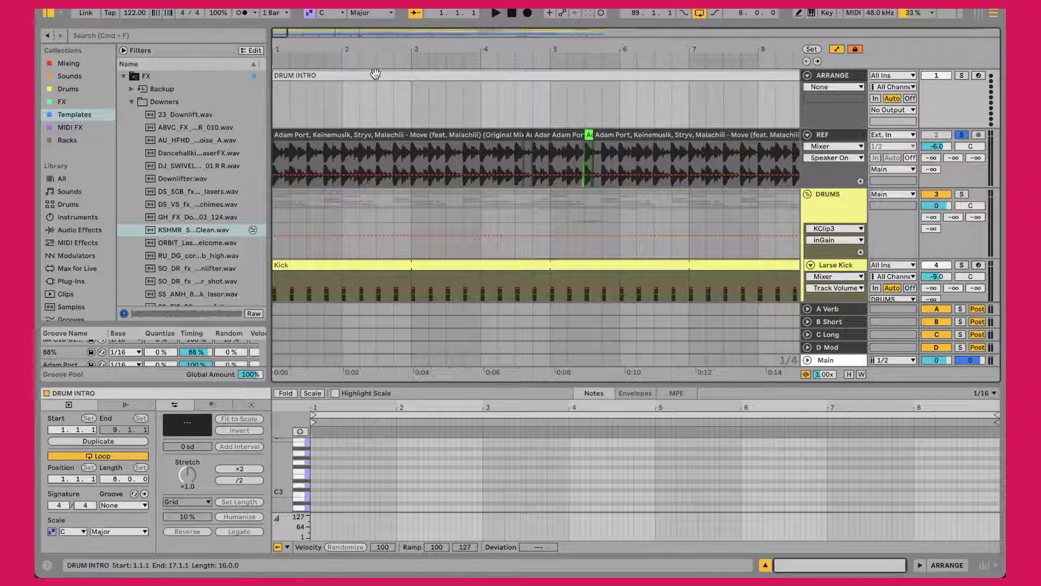
# Step: Audition the soloed REF track from bar 5, and its short green clip on its own
pyautogui.click(547, 149)
pyautogui.press('space')
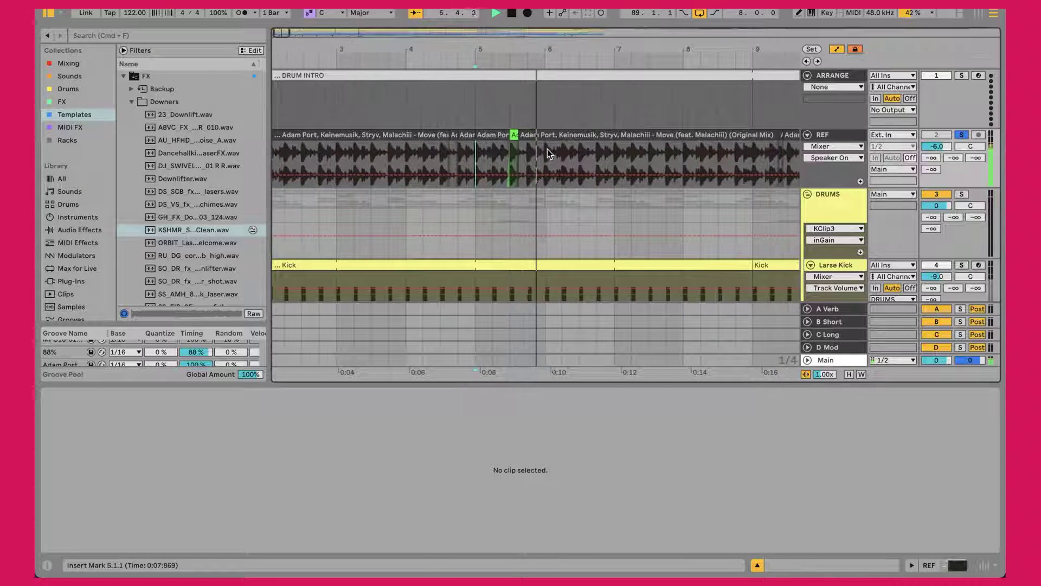
pyautogui.press('space')
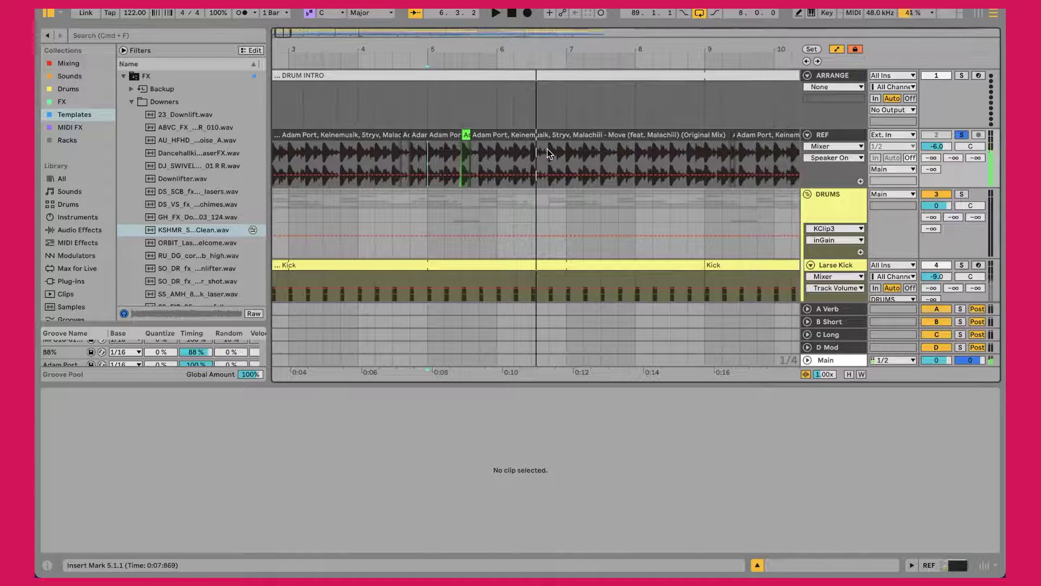
pyautogui.click(464, 133)
pyautogui.press('space')
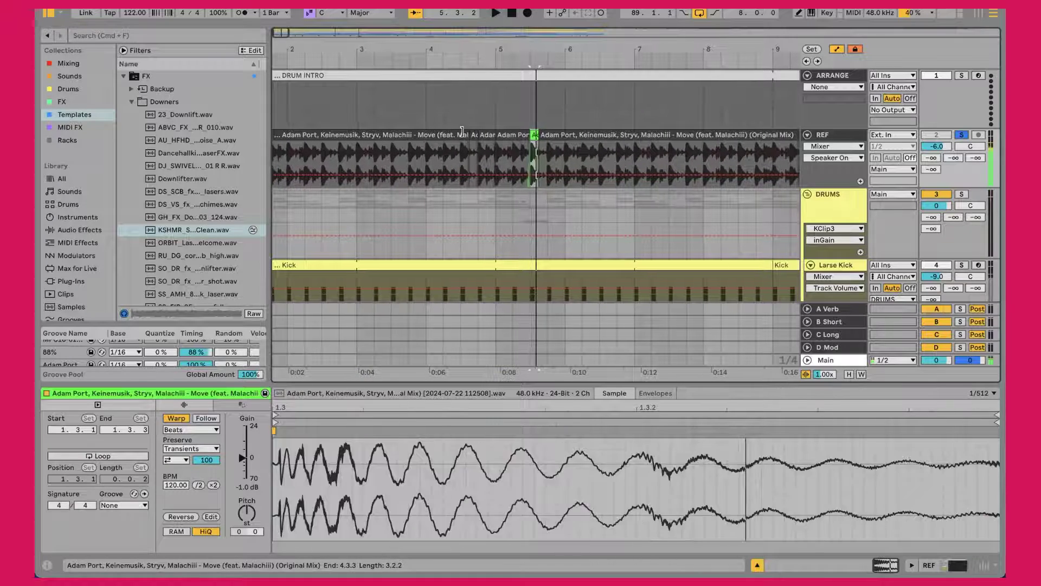
# Step: Stop playback, show the Larse Kick track's devices, and audition the R-Kick pad in its Drum Rack
pyautogui.press('space')
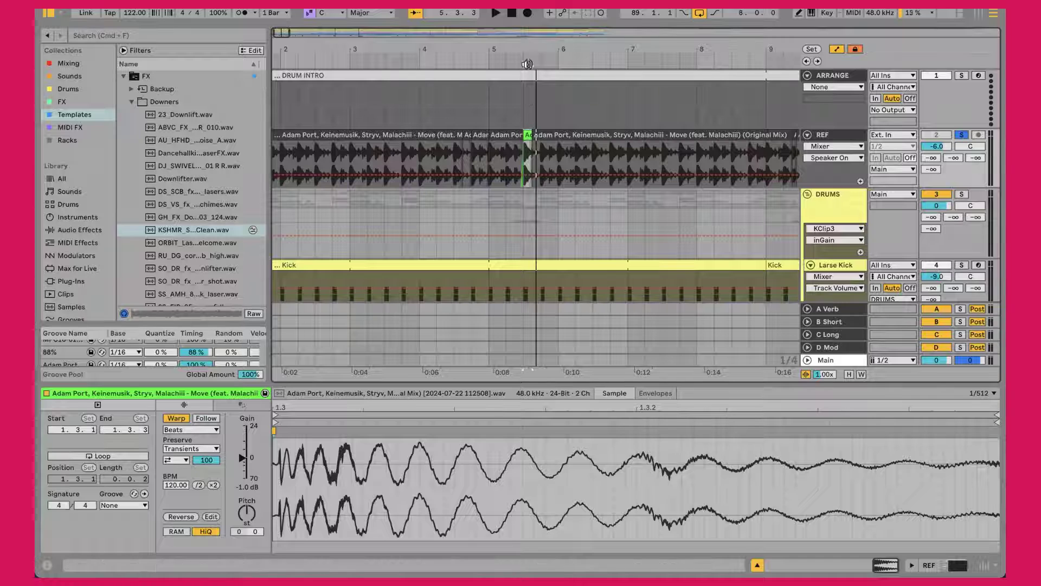
pyautogui.moveTo(531, 44); pyautogui.dragTo(531, 54)
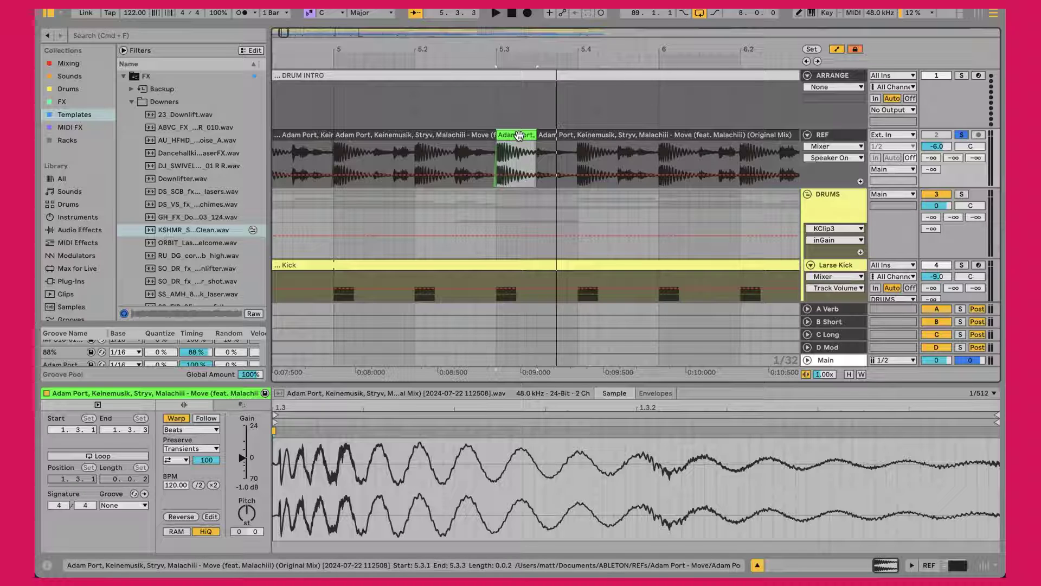
pyautogui.scroll(-3, 658, 235)
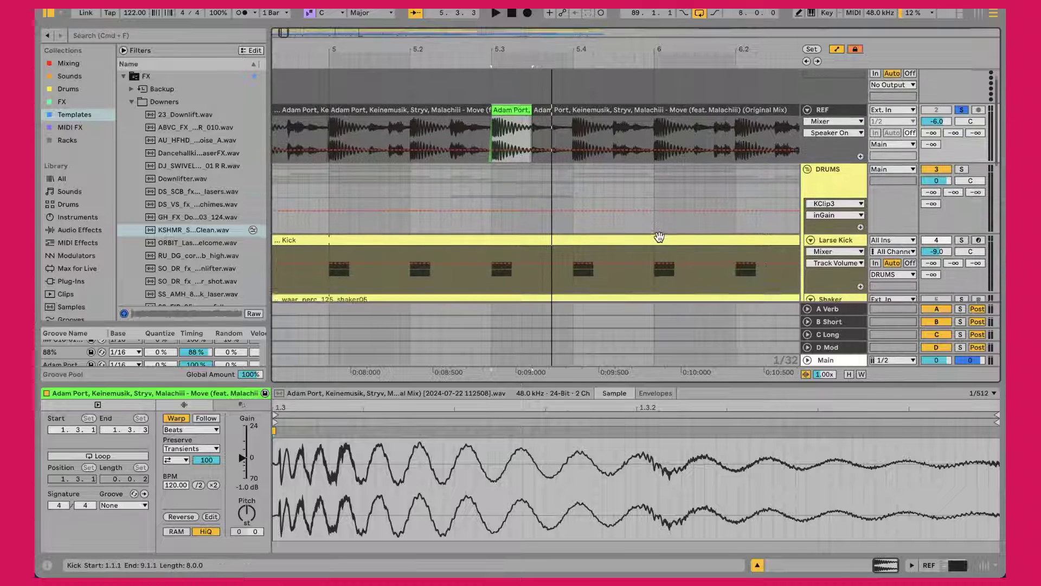
pyautogui.scroll(-2, 697, 237)
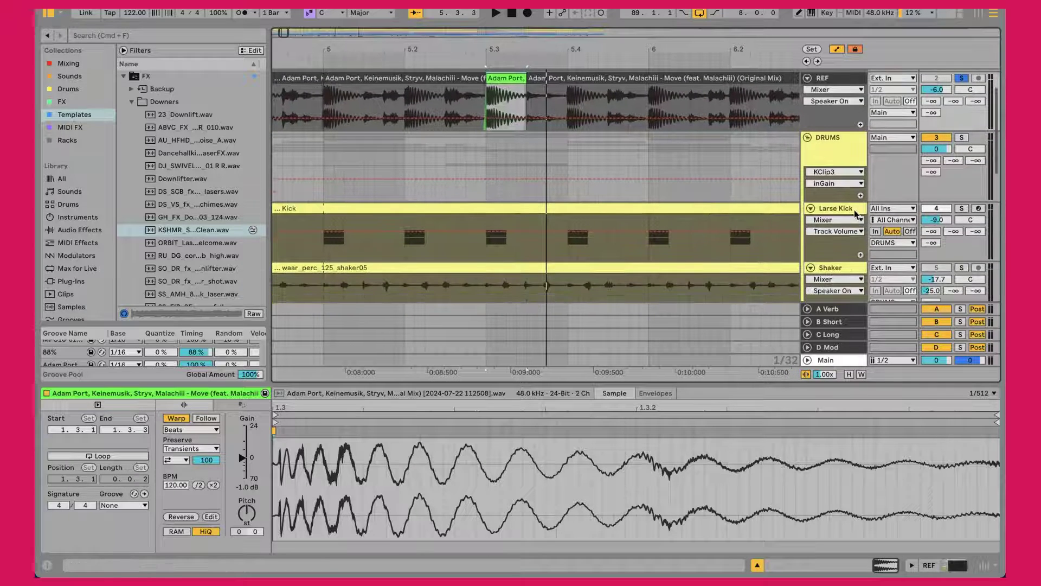
pyautogui.click(855, 213)
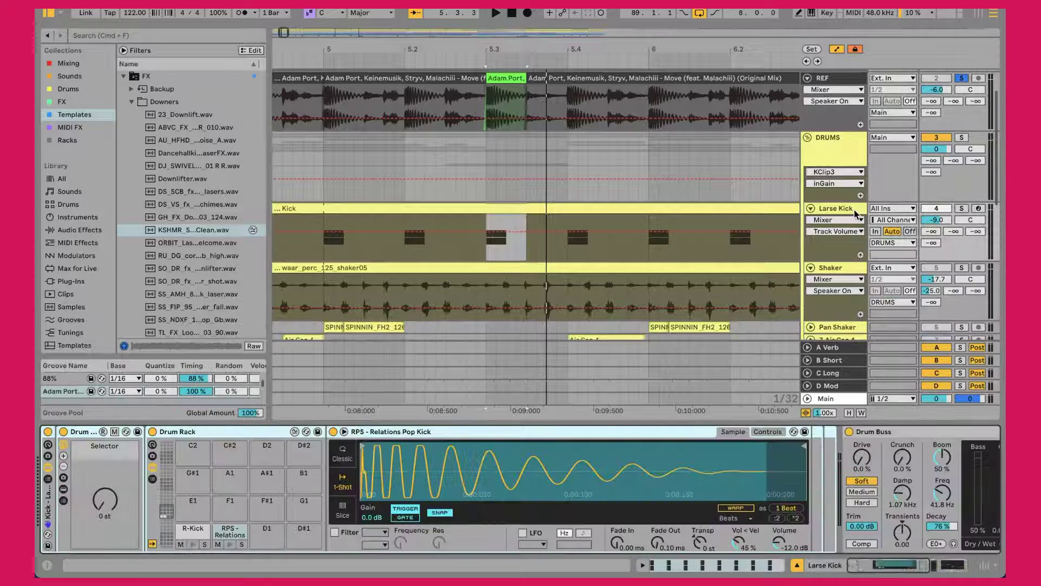
pyautogui.click(191, 531)
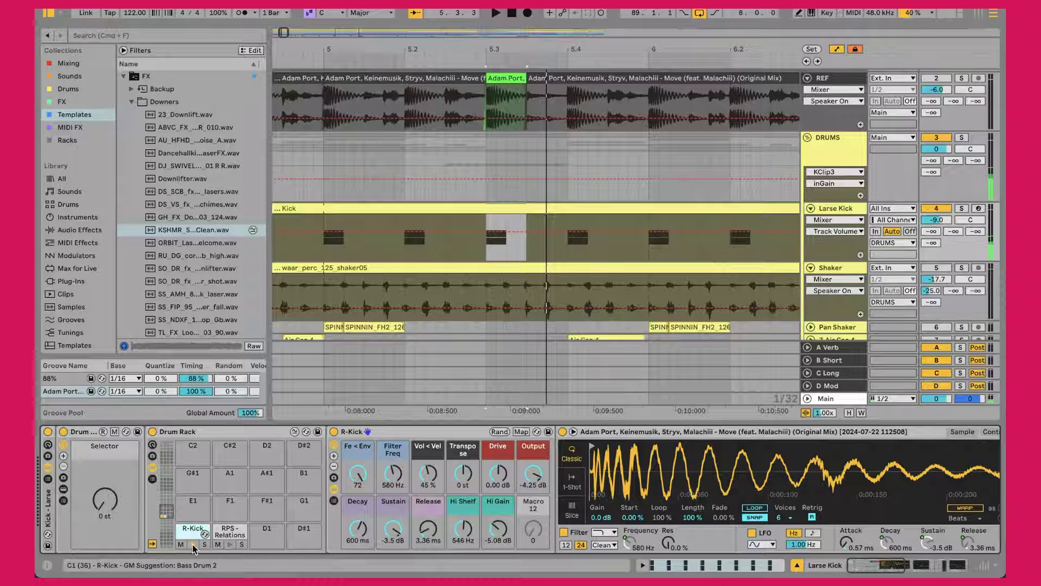
# Step: Turn off filter band 1 in the R-Kick chain's EQ Eight and audition the R-Kick pad
pyautogui.hscroll(5, 668, 456)
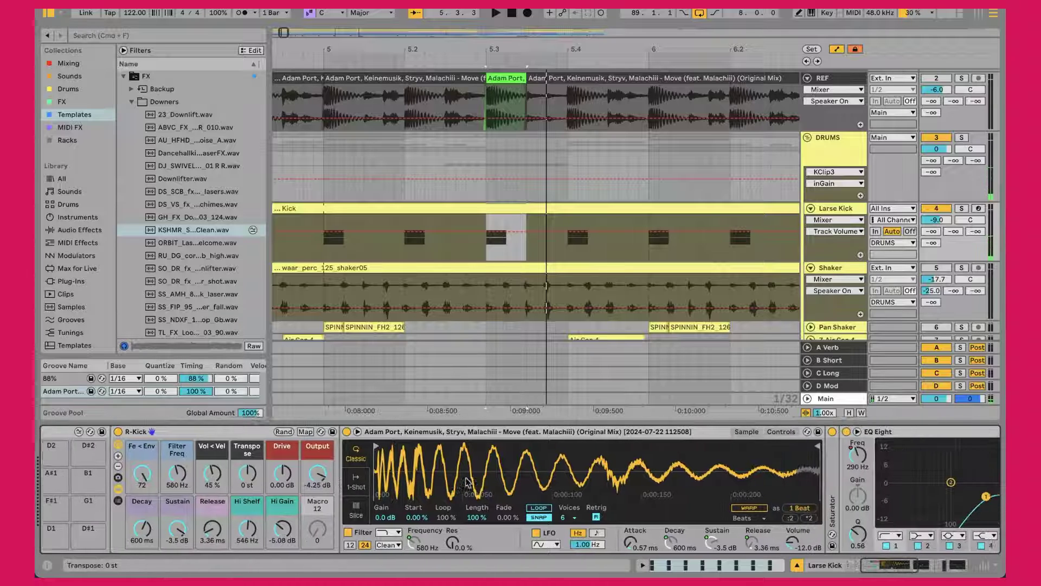
pyautogui.click(796, 547)
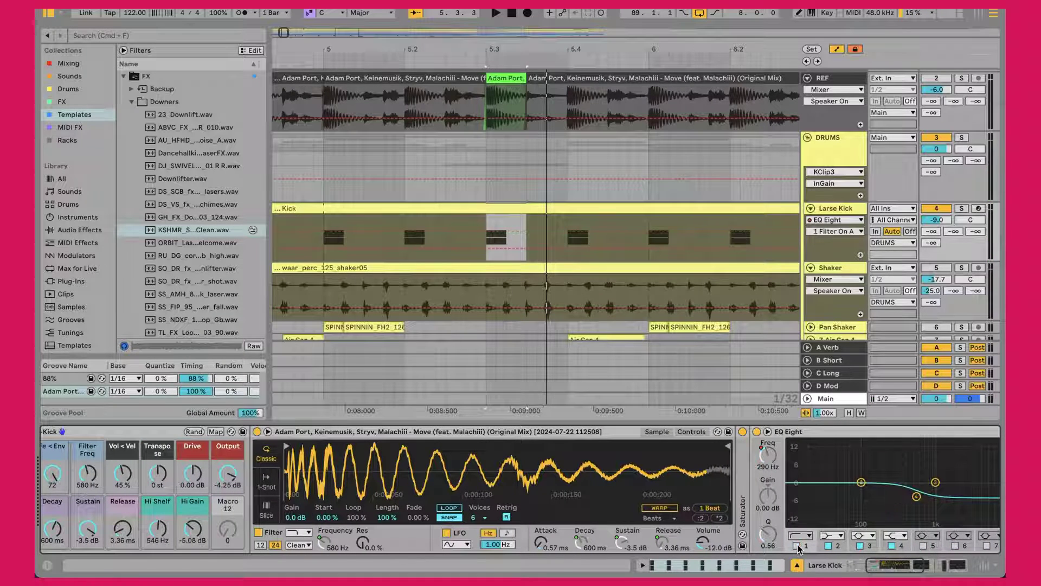
pyautogui.hscroll(-6, 378, 366)
pyautogui.hscroll(-6, 358, 456)
pyautogui.click(194, 545)
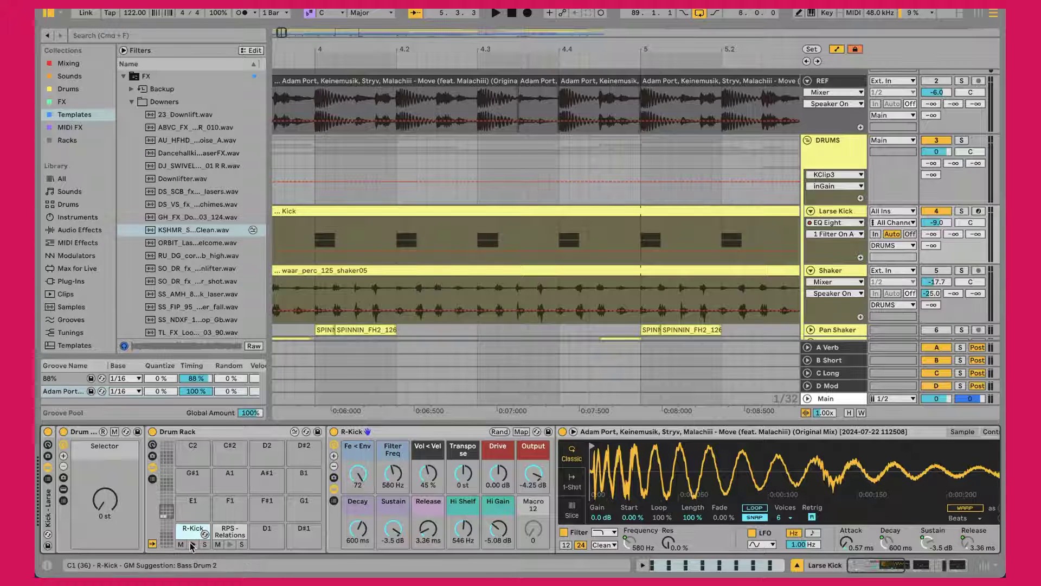
# Step: Select the short green clip at 5.3 on the REF track, solo the track, and audition the clip
pyautogui.moveTo(579, 205); pyautogui.dragTo(875, 196)
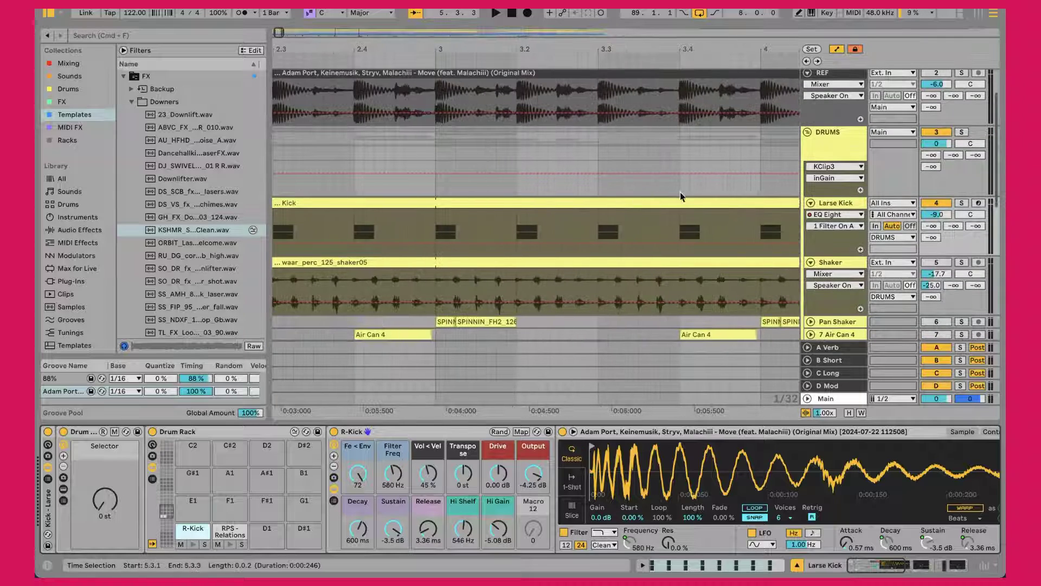
pyautogui.moveTo(596, 200); pyautogui.dragTo(739, 205)
pyautogui.hscroll(-6, 596, 201)
pyautogui.scroll(3, 596, 200)
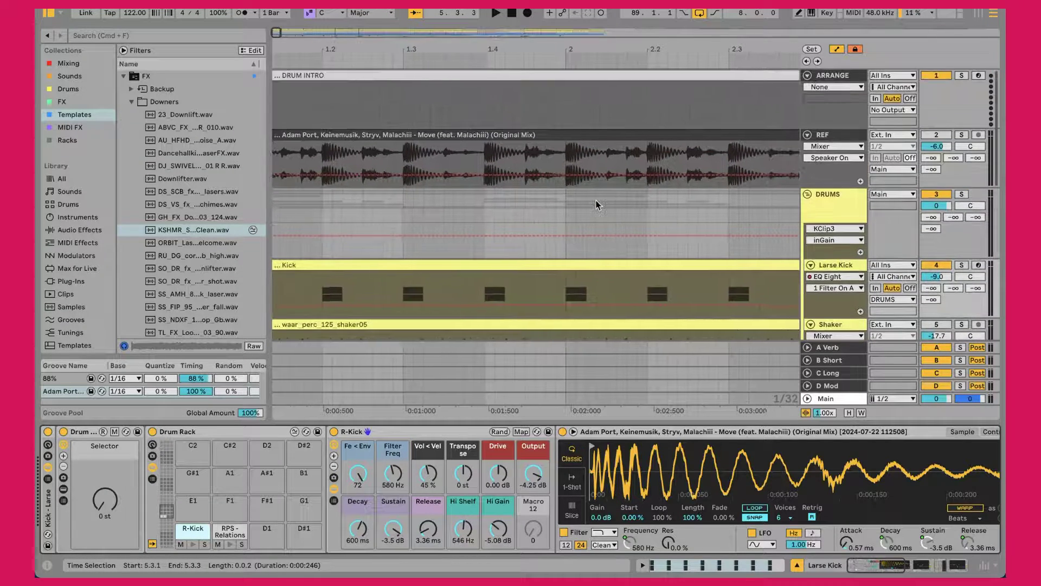
pyautogui.scroll(-1, 595, 205)
pyautogui.hscroll(10, 597, 204)
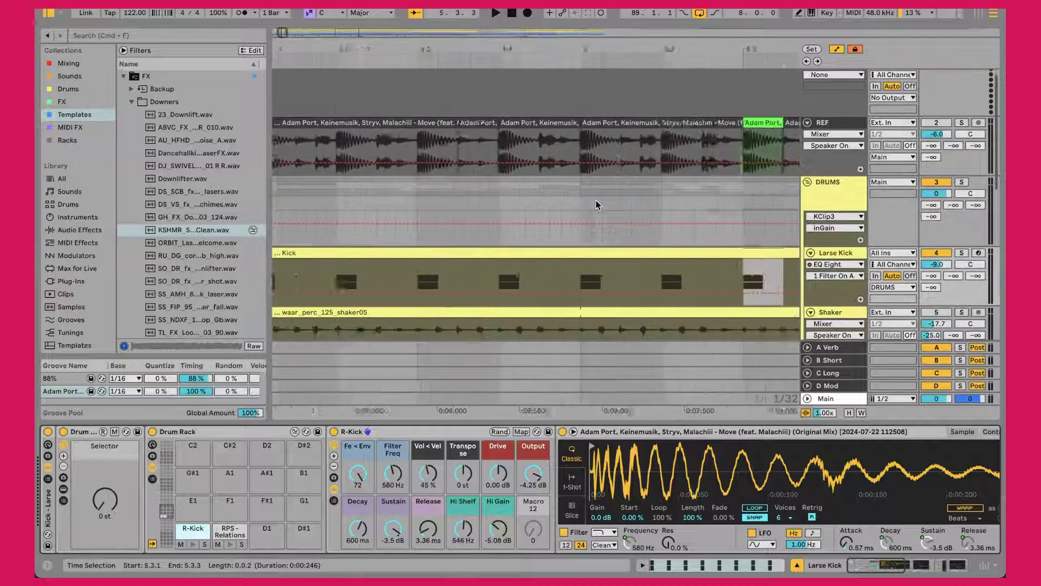
pyautogui.click(447, 114)
pyautogui.press('s')
pyautogui.press('space')
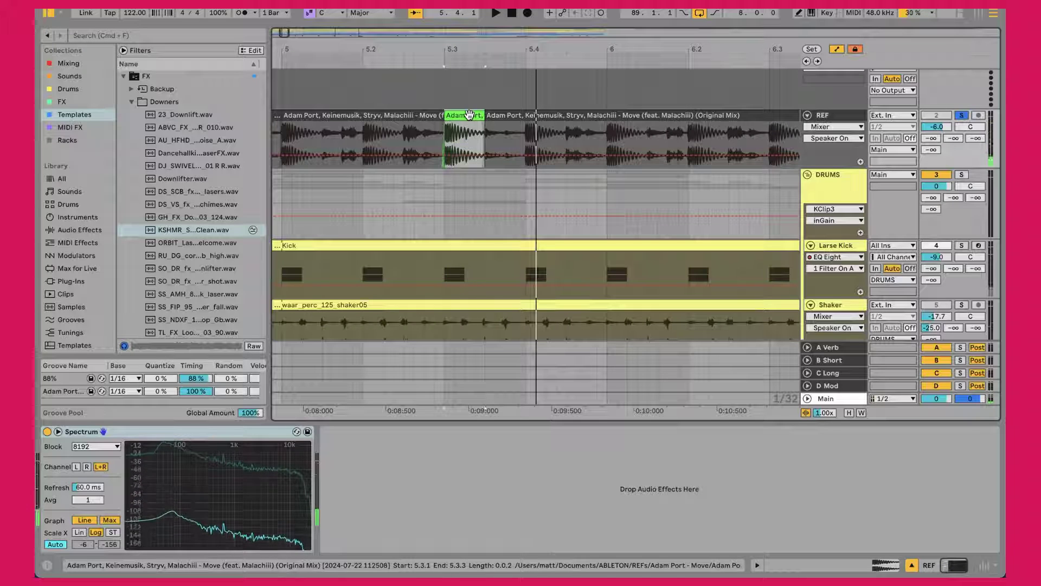
# Step: Show the green REF clip's sample in the browser and search the library for similar sounds
pyautogui.rightClick(470, 115)
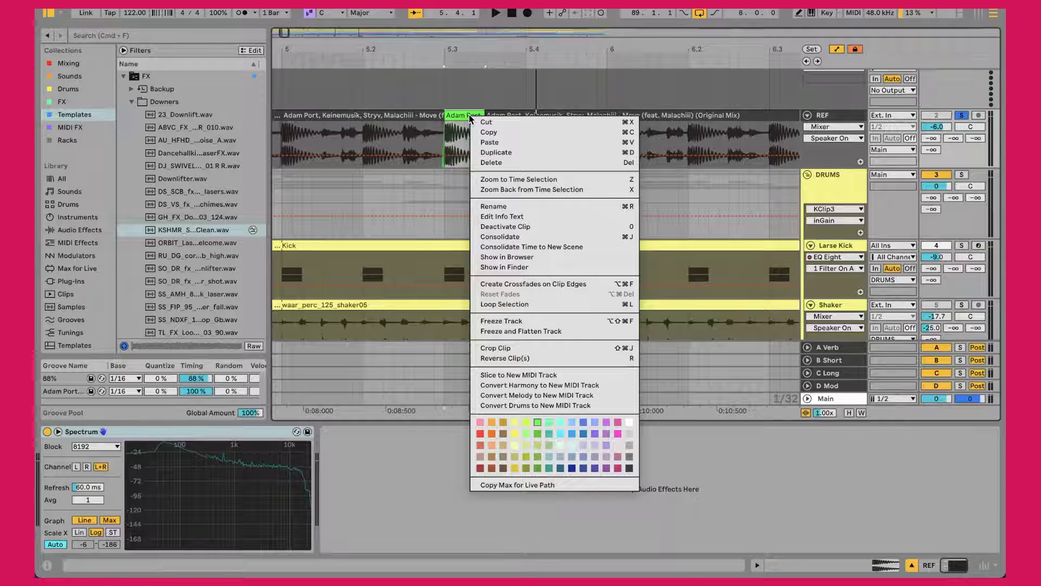
pyautogui.press('Escape')
pyautogui.rightClick(467, 114)
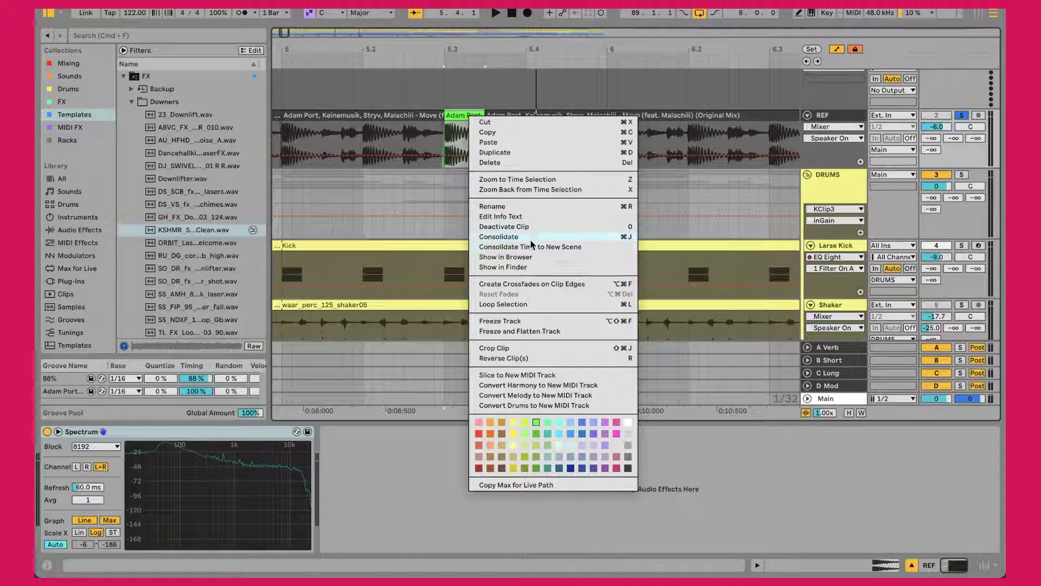
pyautogui.click(517, 257)
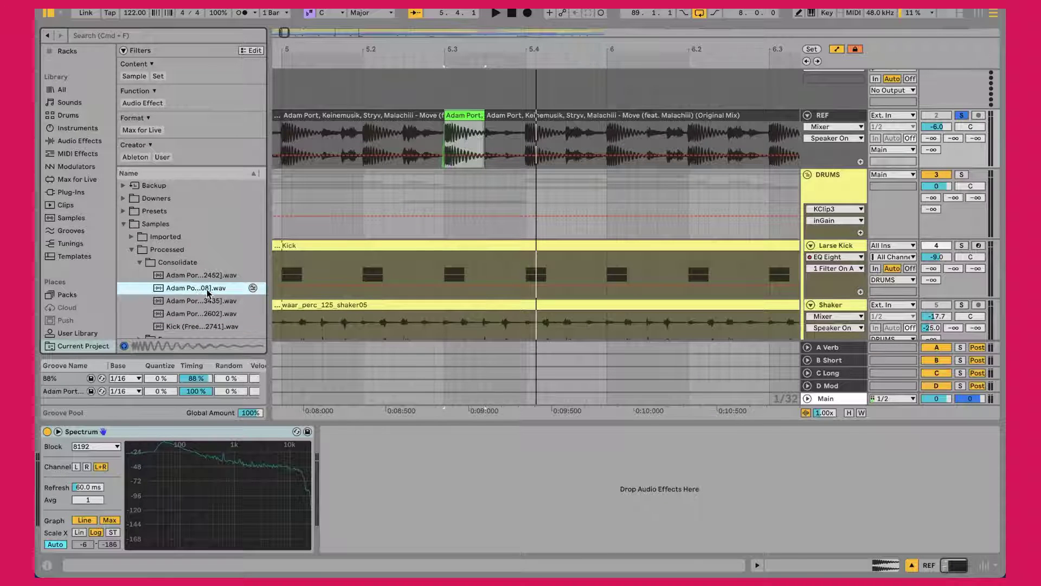
pyautogui.click(253, 288)
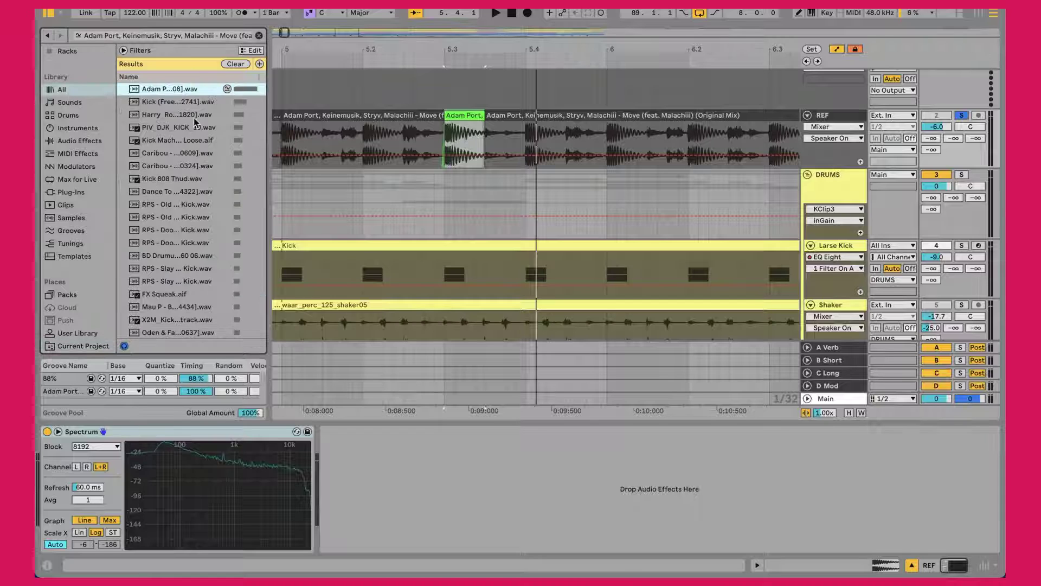
# Step: Audition the reference kick sample and several similar RPS kick samples from the search results
pyautogui.click(173, 91)
pyautogui.click(181, 205)
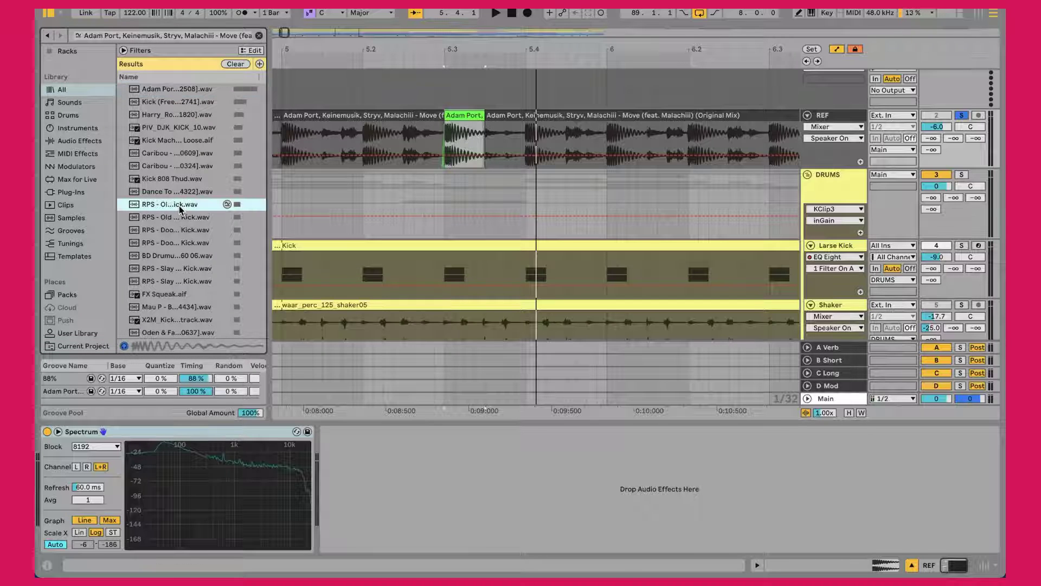
pyautogui.click(169, 269)
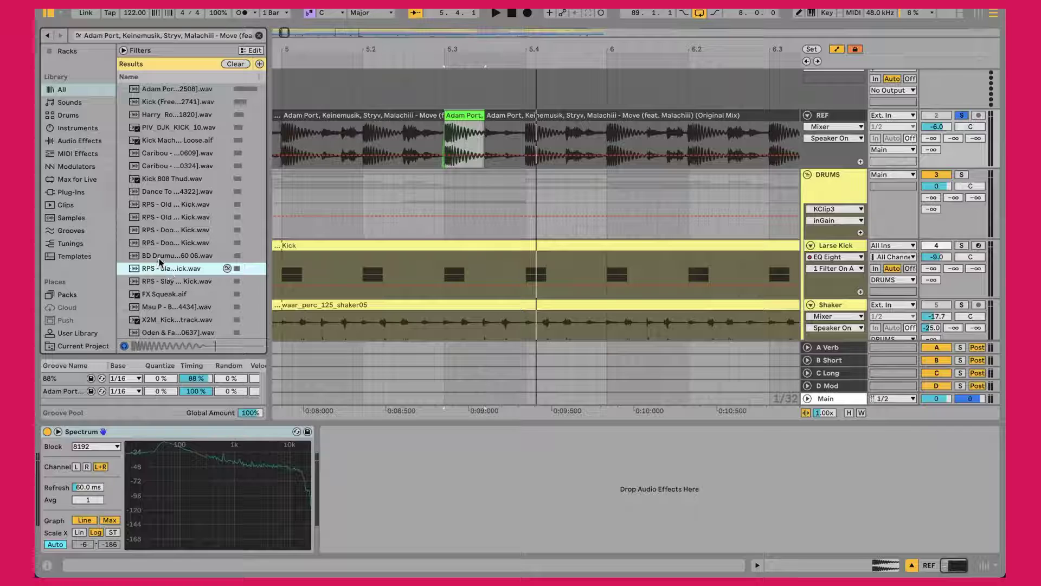
pyautogui.click(168, 230)
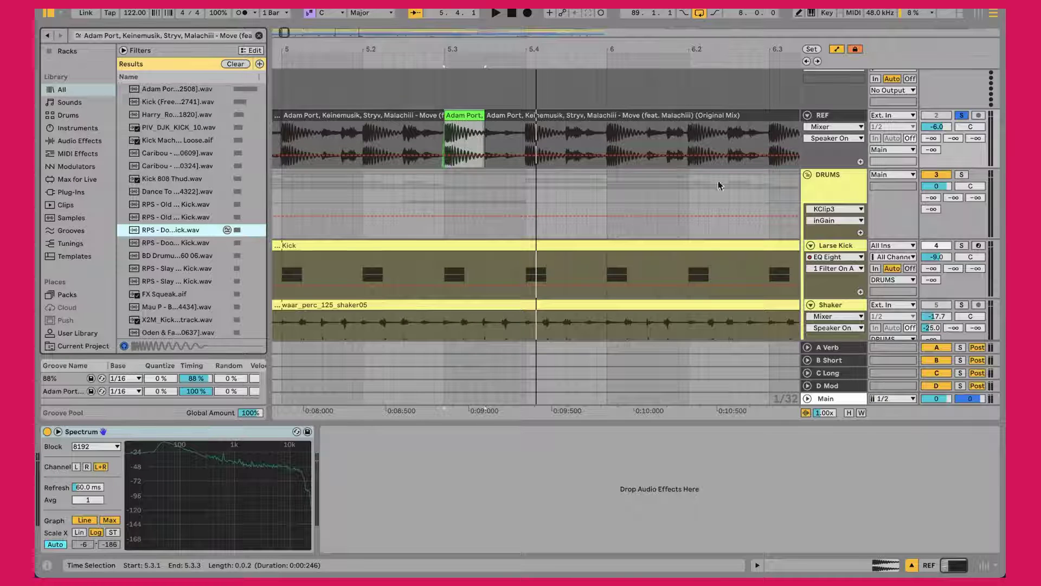
# Step: Unsolo the REF track and compare the R-Kick and RPS - Relations pads in the Larse Kick Drum Rack by auditioning each
pyautogui.click(835, 245)
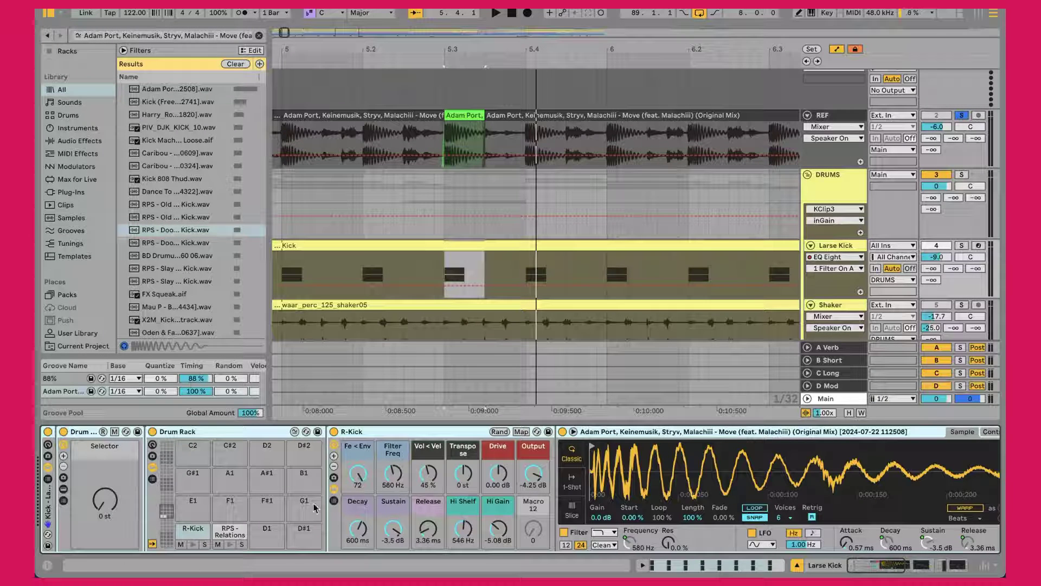
pyautogui.click(192, 535)
pyautogui.press('s')
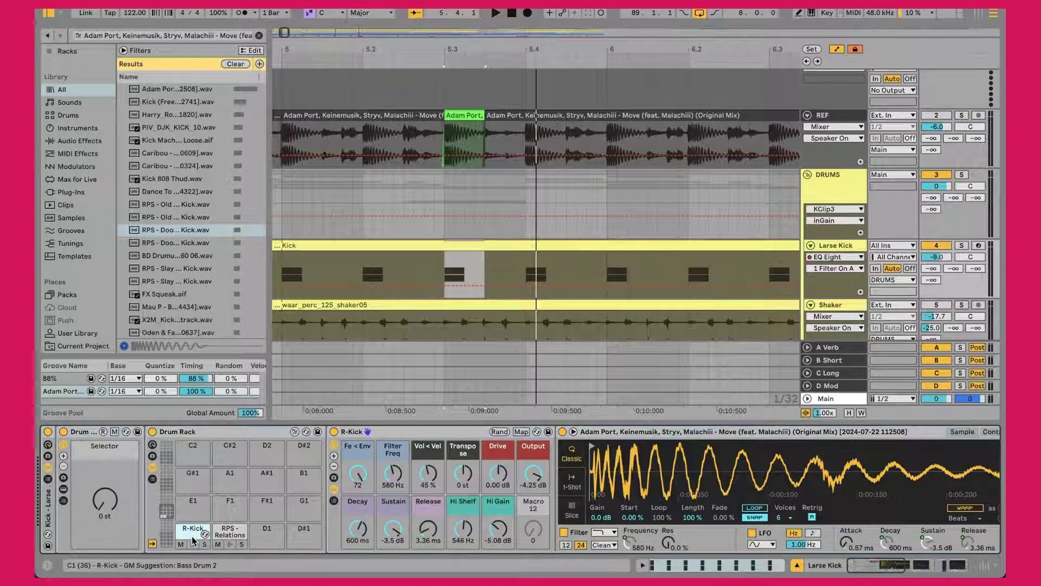
pyautogui.click(193, 544)
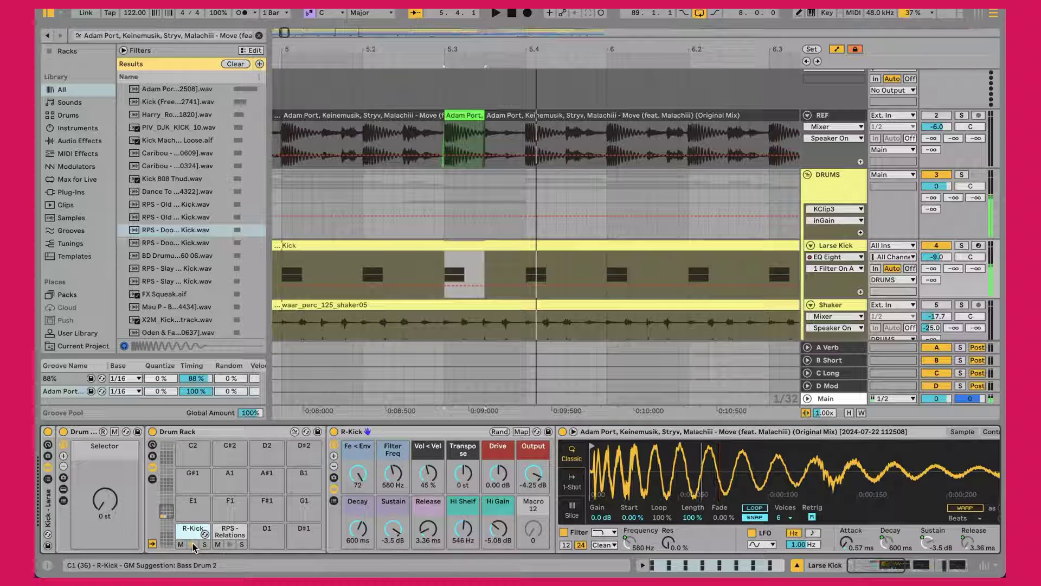
pyautogui.click(230, 533)
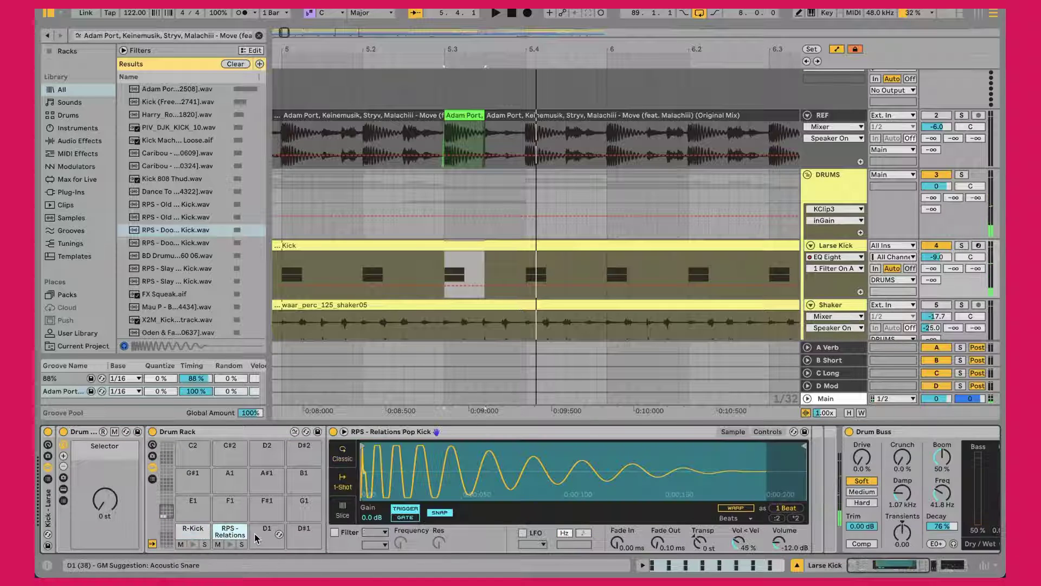
pyautogui.click(230, 545)
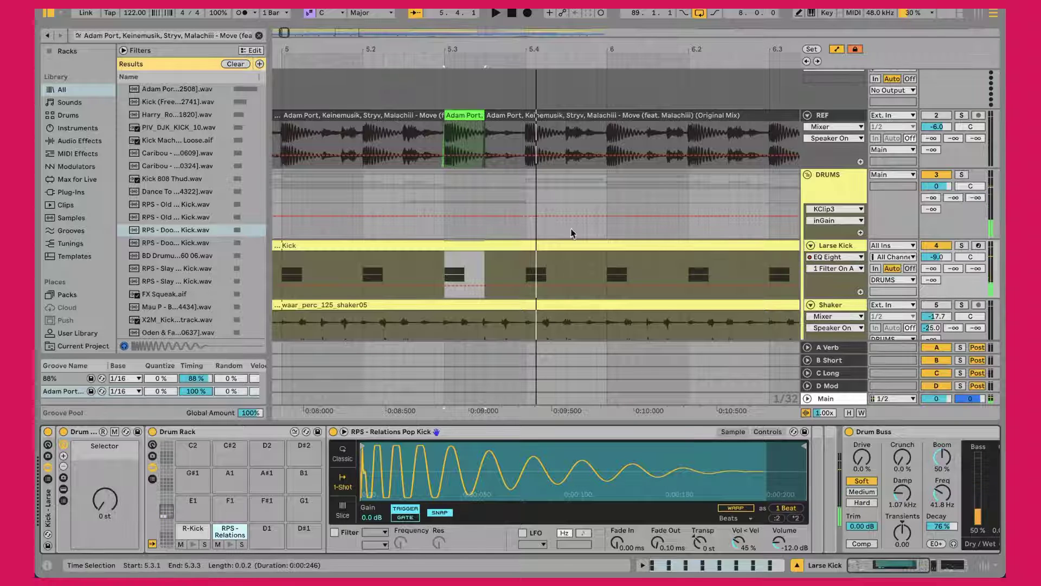
# Step: Select the Larse Kick track's Kick clip at bar 89 and audition it briefly
pyautogui.moveTo(520, 48); pyautogui.dragTo(520, 5)
pyautogui.click(724, 247)
pyautogui.press('space')
pyautogui.press('space')
pyautogui.hscroll(-5, 602, 249)
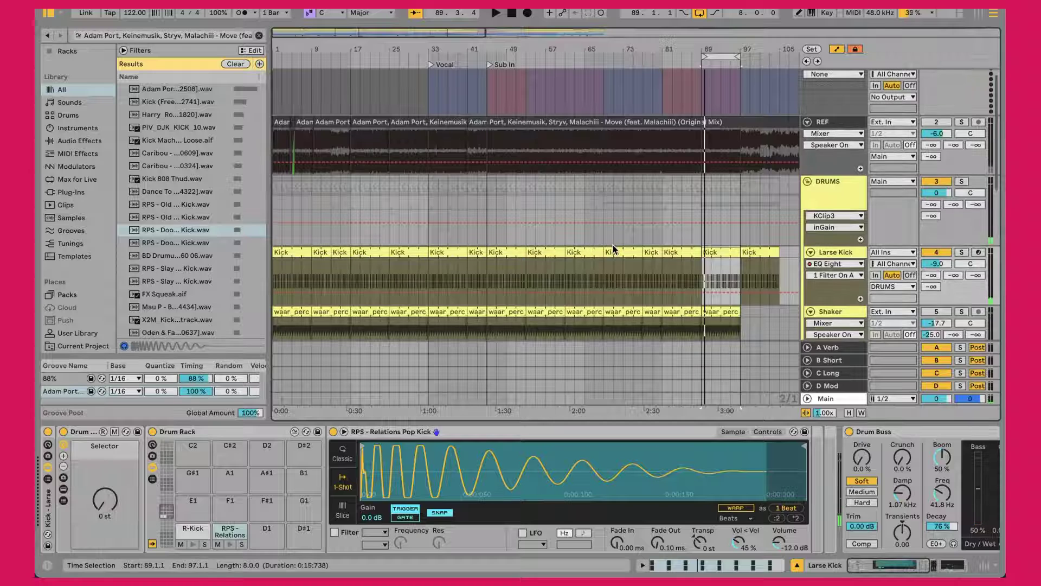
# Step: Move the eight-bar loop to start at bar 9 and play it, toggling the REF track's solo to compare the kicks
pyautogui.scroll(1, 612, 248)
pyautogui.moveTo(726, 62); pyautogui.dragTo(343, 61)
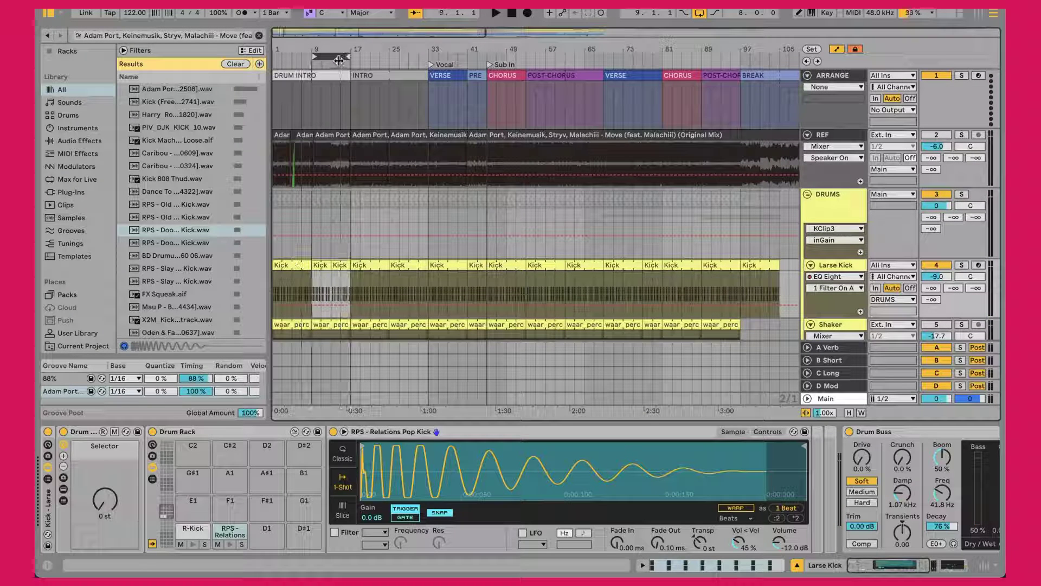
pyautogui.press('space')
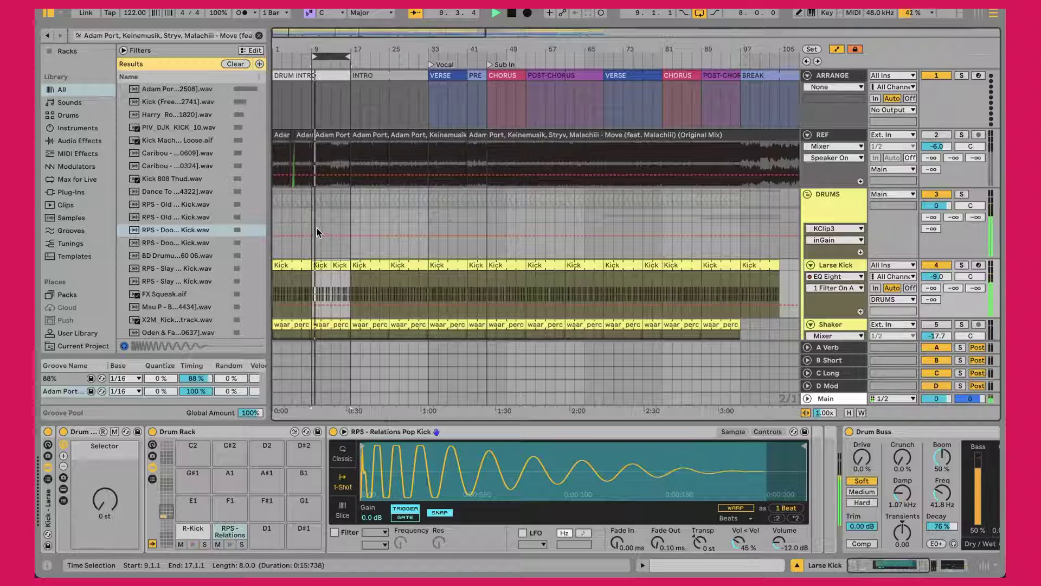
pyautogui.press('s')
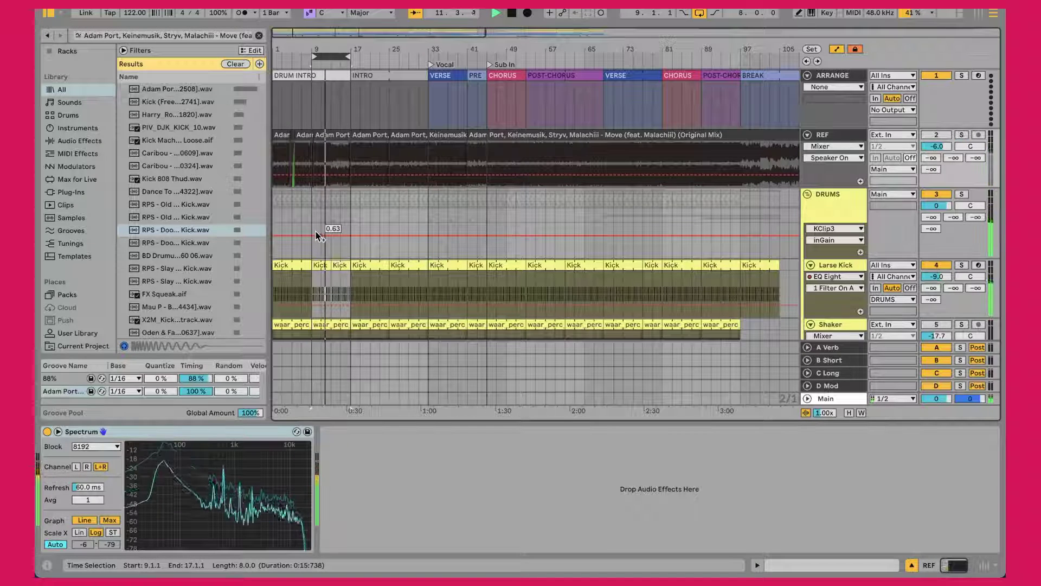
pyautogui.press('s')
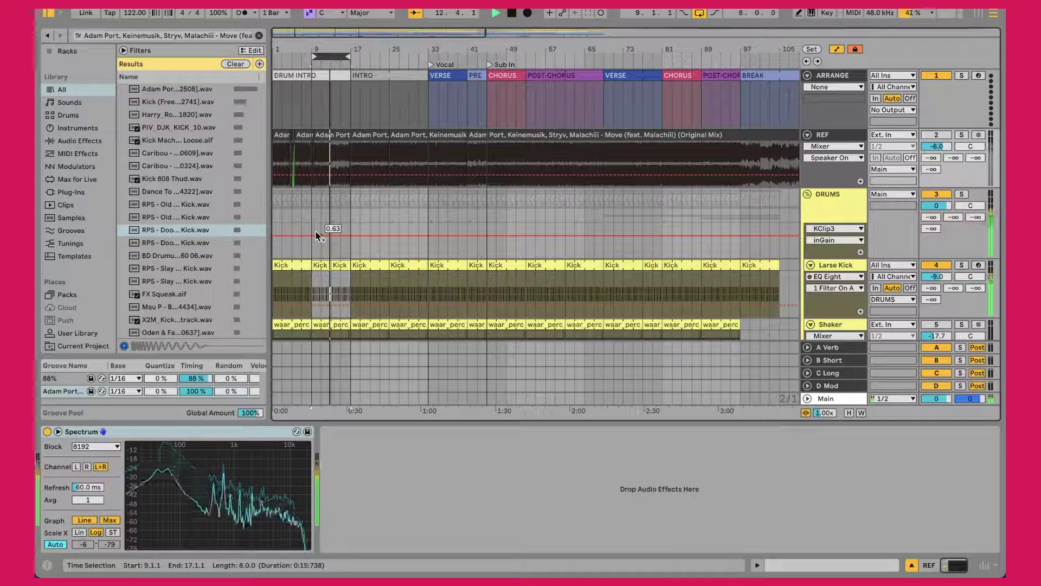
pyautogui.press('space')
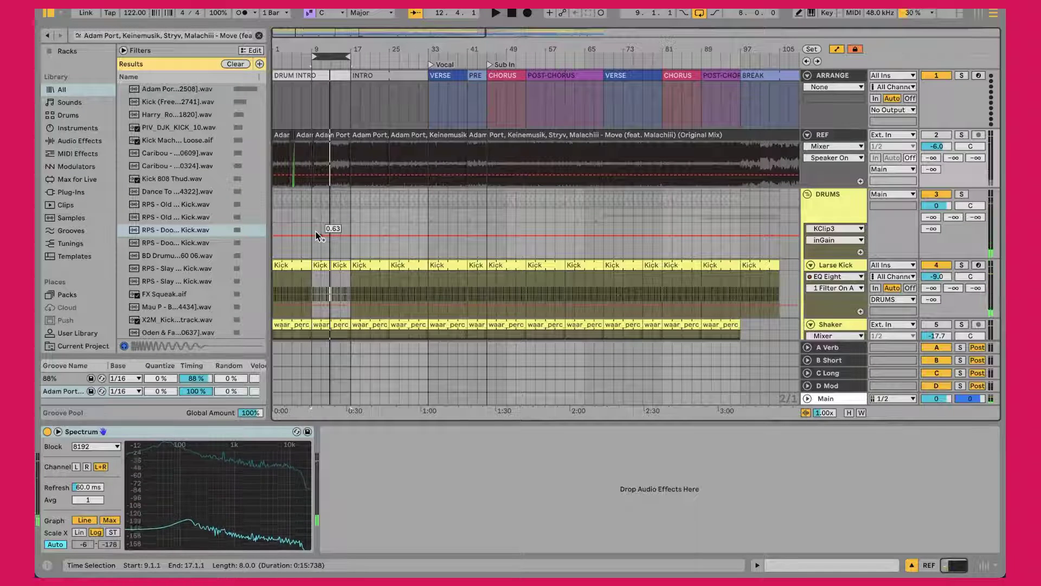
# Step: Open the Larse Kick track's Kick clip at bar 9 to examine its R-Kick and RPS - Relations Pop Kick notes
pyautogui.click(323, 268)
pyautogui.doubleClick(323, 268)
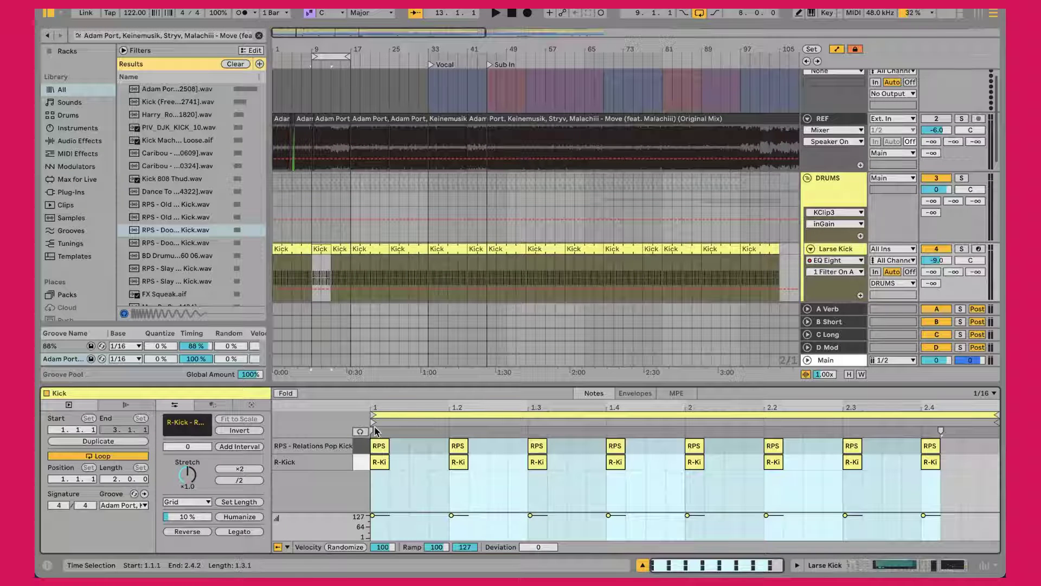
pyautogui.click(362, 447)
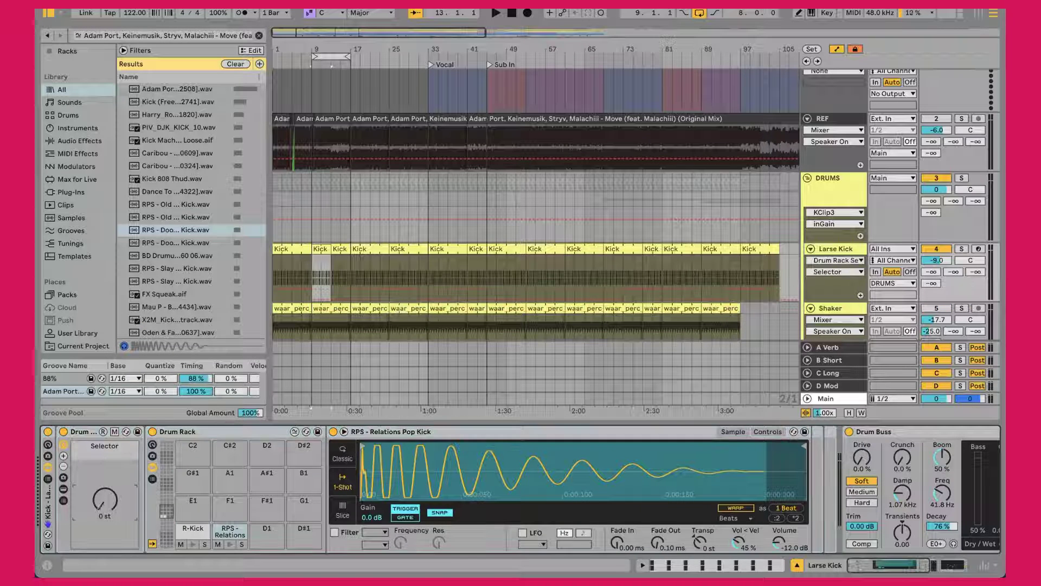
# Step: Check the Selector macro on the Larse Kick rack and play the arrangement from bar 9
pyautogui.moveTo(105, 499)
pyautogui.mouseDown()
pyautogui.moveTo(105, 486)
pyautogui.moveTo(104, 504)
pyautogui.mouseUp()
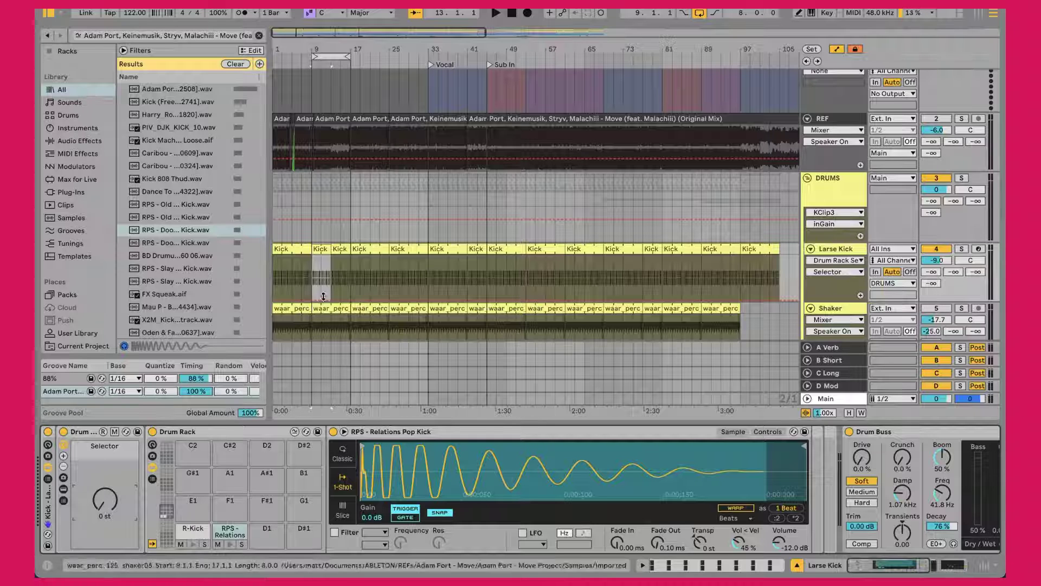
pyautogui.click(311, 265)
pyautogui.press('space')
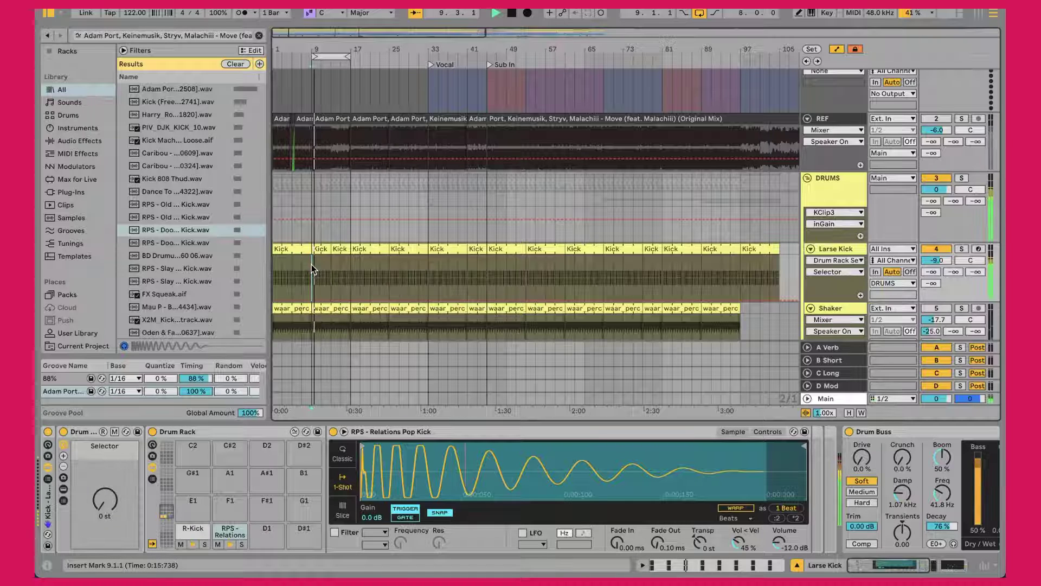
# Step: Enable the low-cut band 1 in the EQ Eight on the R-Kick pad of the Larse Kick drum rack
pyautogui.press('space')
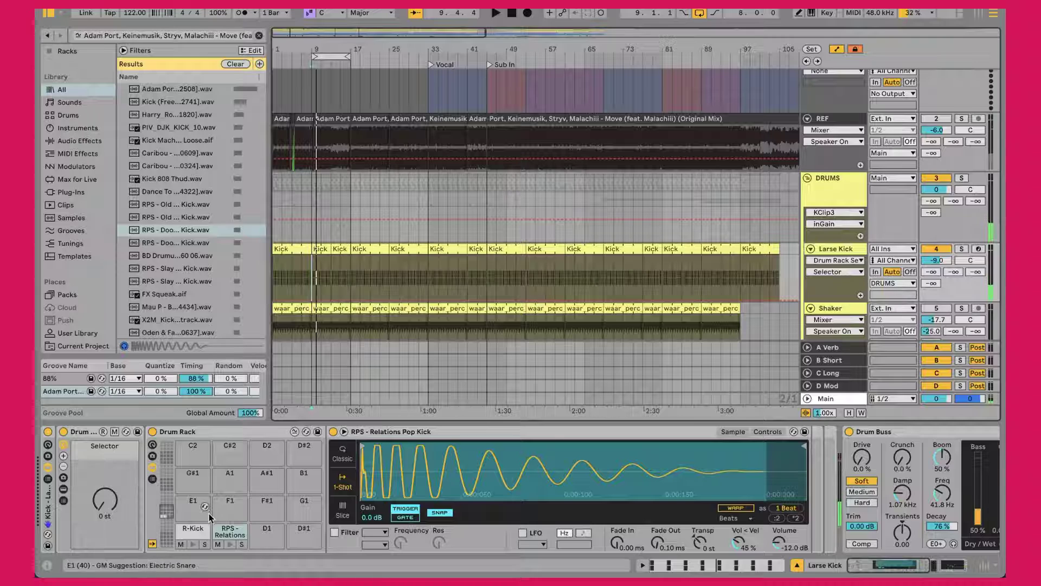
pyautogui.click(192, 529)
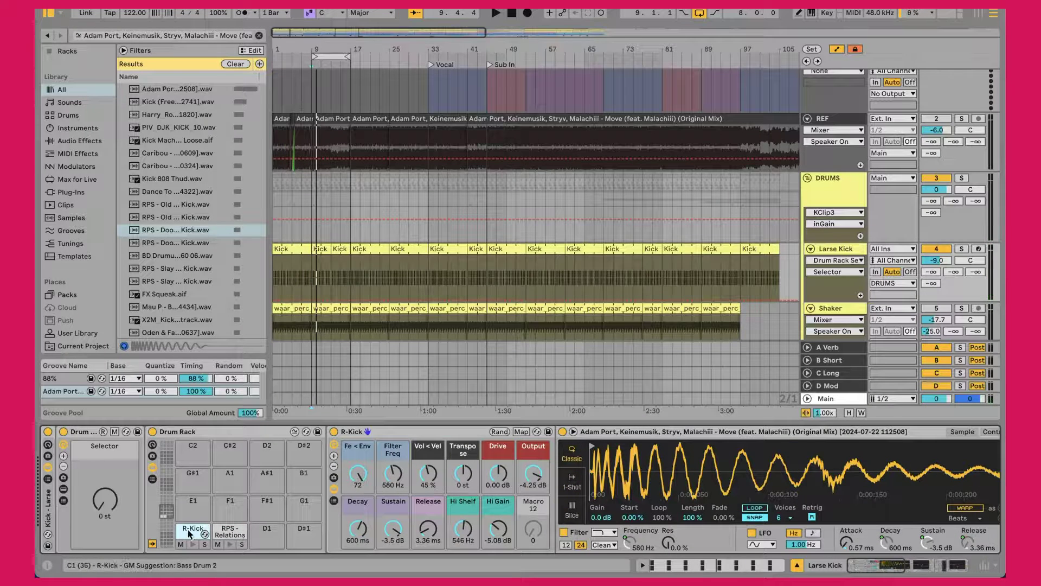
pyautogui.hscroll(5, 482, 507)
pyautogui.hscroll(3, 482, 507)
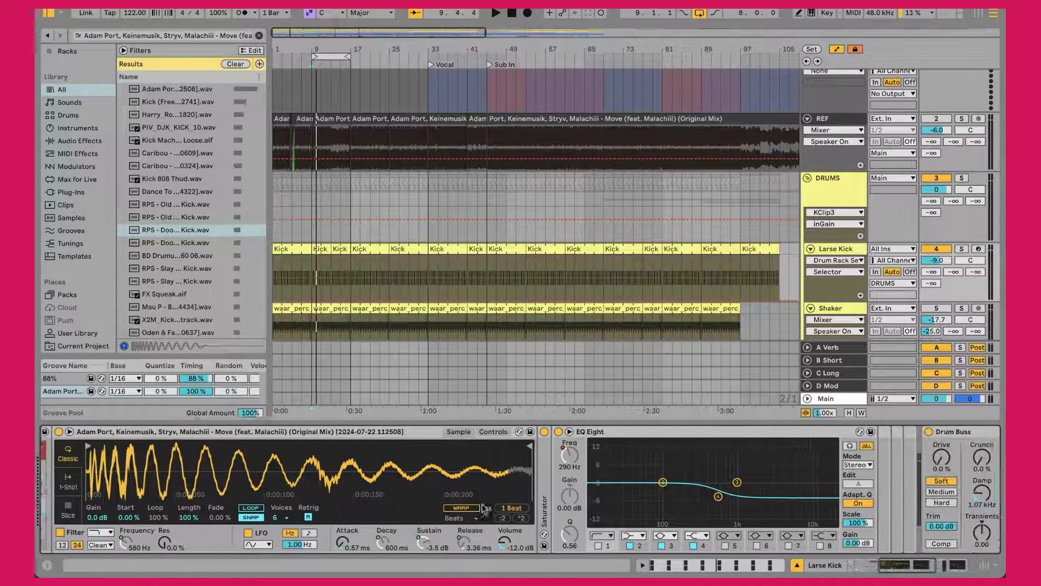
pyautogui.click(562, 545)
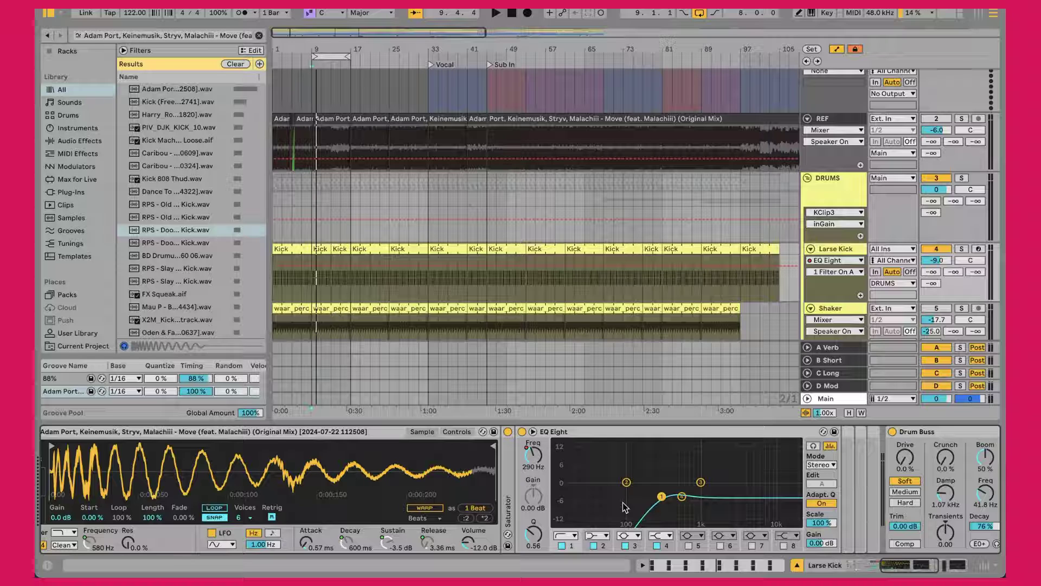
pyautogui.hscroll(-10, 624, 507)
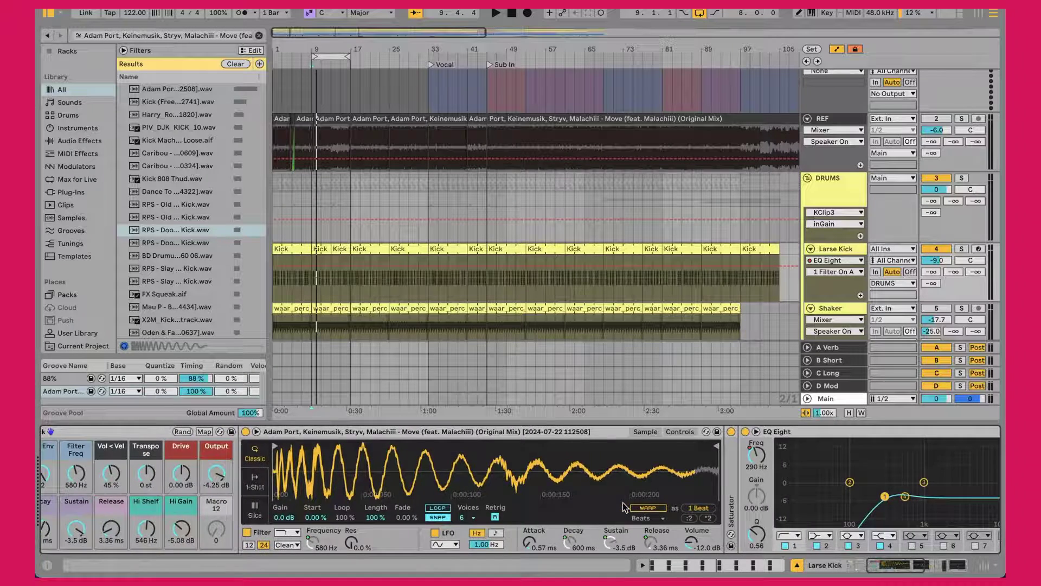
# Step: Mute the R-Kick pad during playback from bar 9 to audition the RPS - Relations Pop Kick layer alone
pyautogui.click(220, 534)
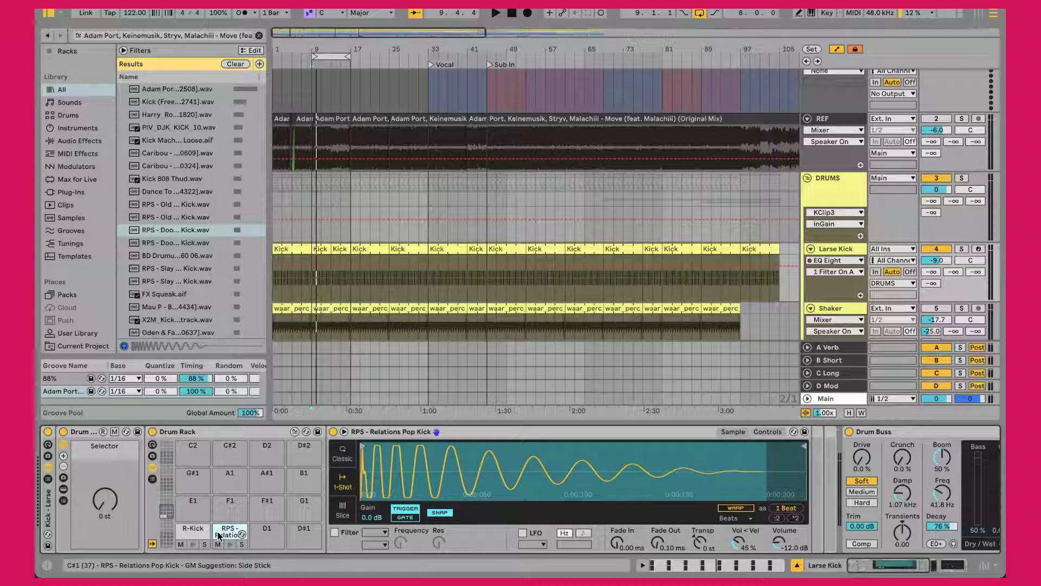
pyautogui.press('space')
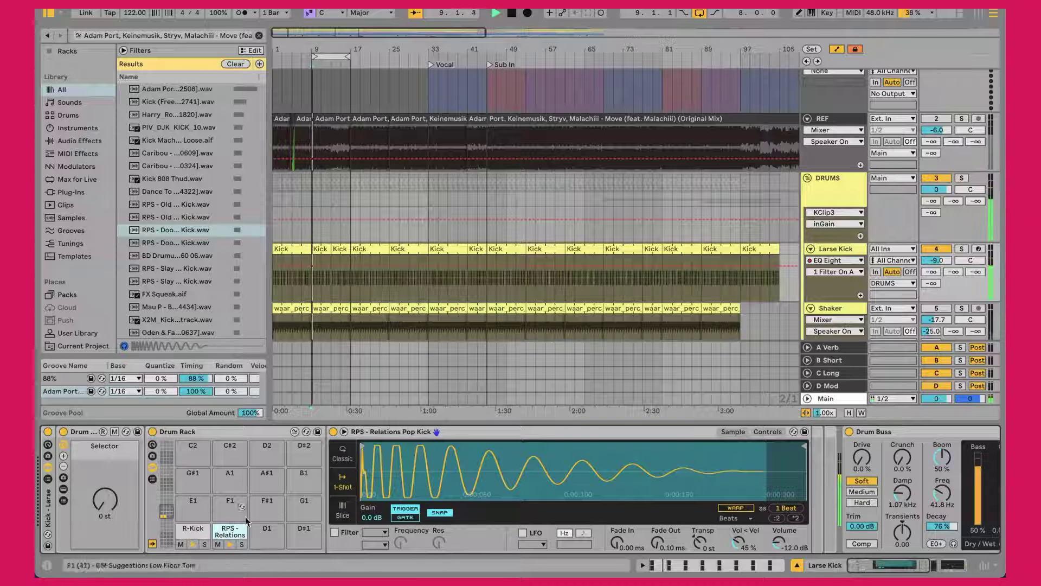
pyautogui.click(181, 544)
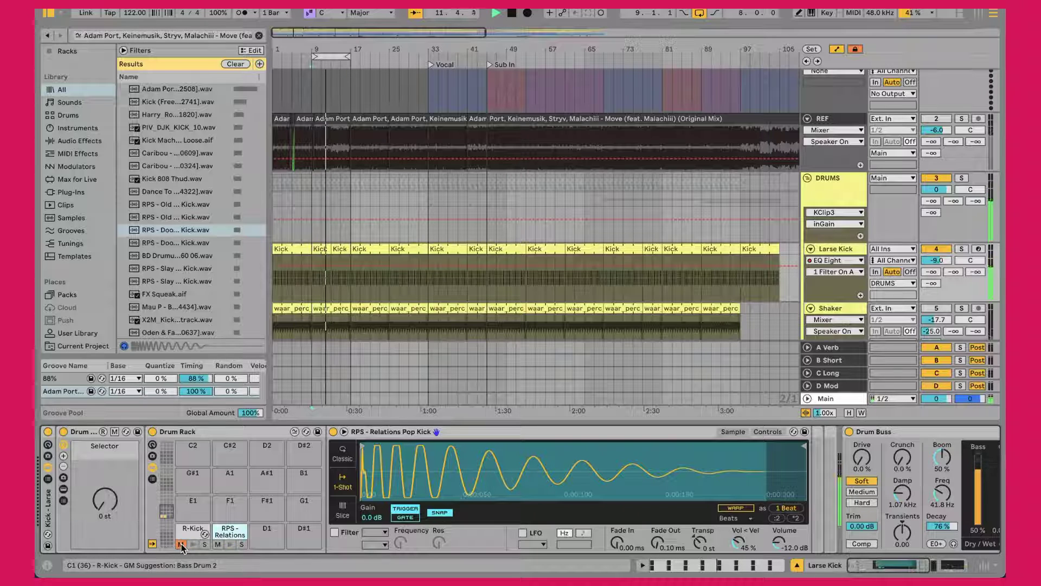
pyautogui.press('space')
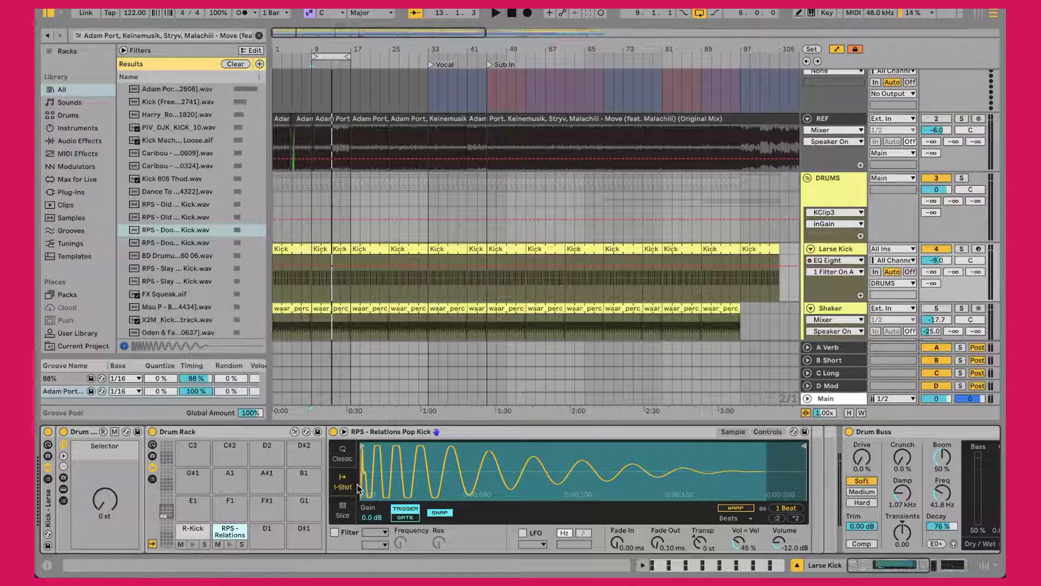
# Step: Examine the Drum Buss and EQ Eight at the end of the Larse Kick chain while playing the kick
pyautogui.hscroll(5, 357, 489)
pyautogui.hscroll(2, 357, 490)
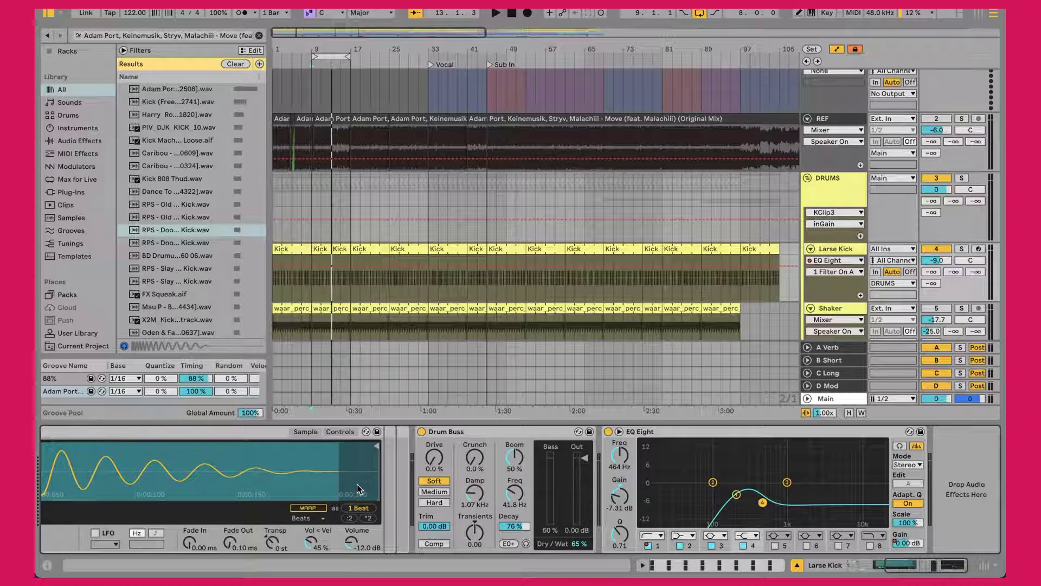
pyautogui.hscroll(-2, 358, 490)
pyautogui.hscroll(-5, 357, 489)
pyautogui.press('space')
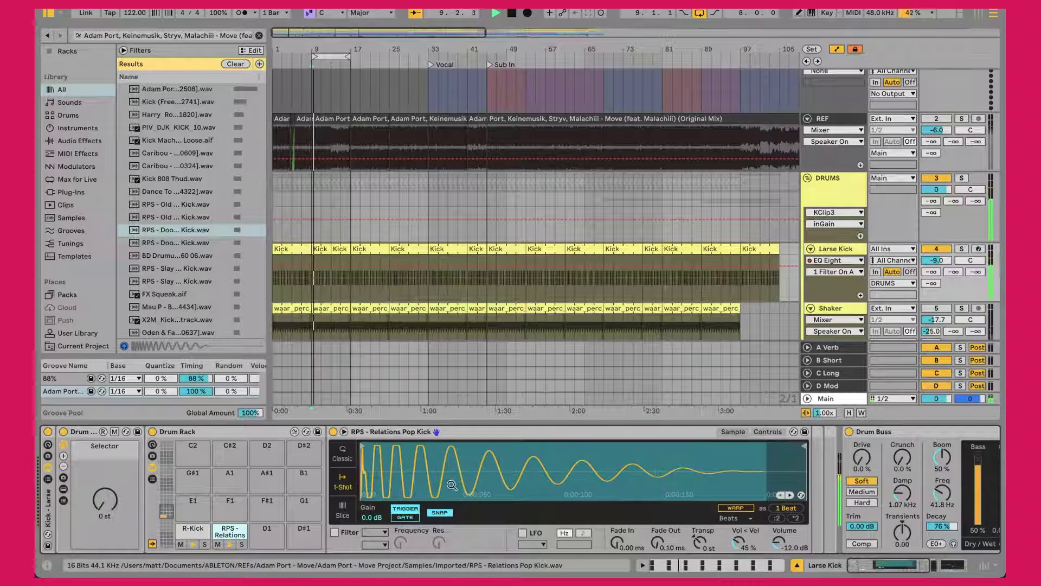
pyautogui.hscroll(6, 451, 488)
pyautogui.hscroll(1, 451, 488)
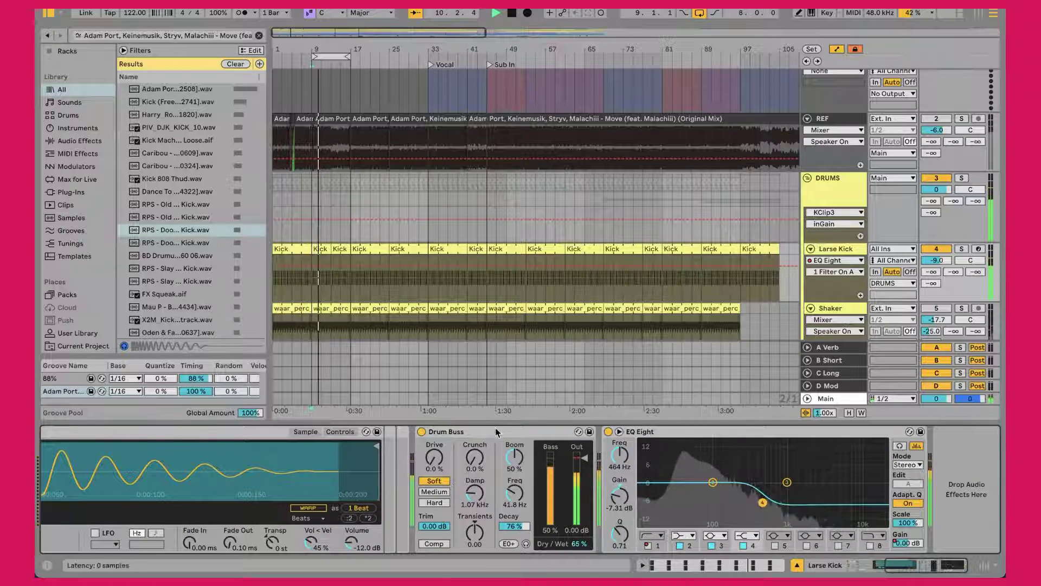
pyautogui.press('space')
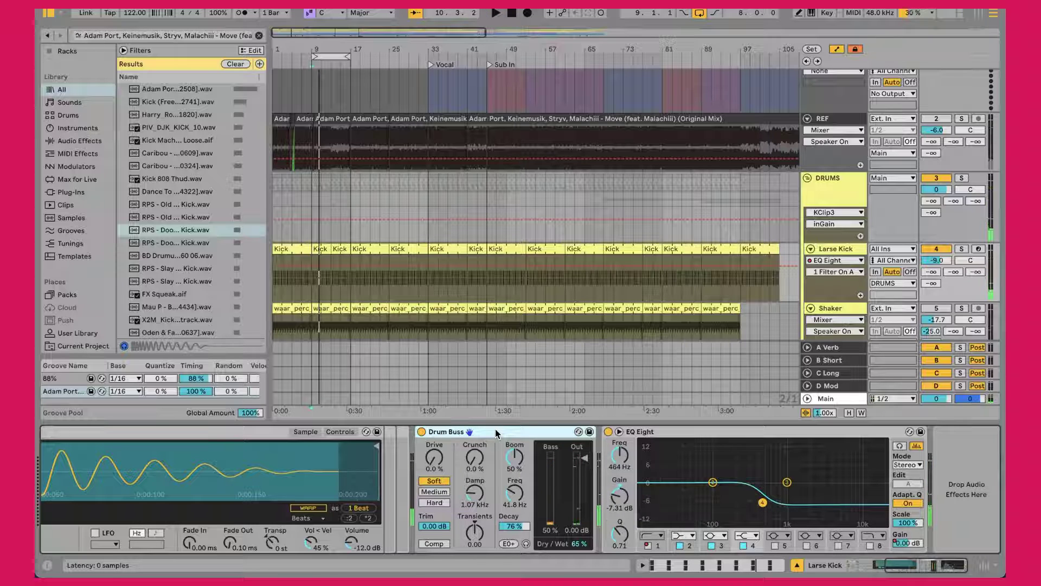
# Step: Play from bar 9 and toggle the REF track's solo to compare the reference and own kick in Spectrum
pyautogui.click(310, 288)
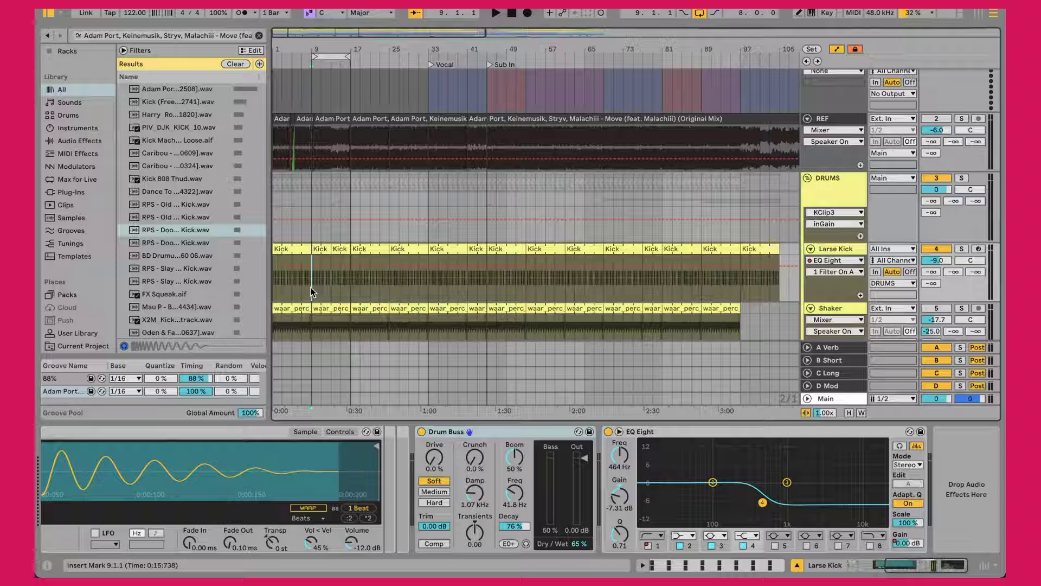
pyautogui.press('space')
pyautogui.press('s')
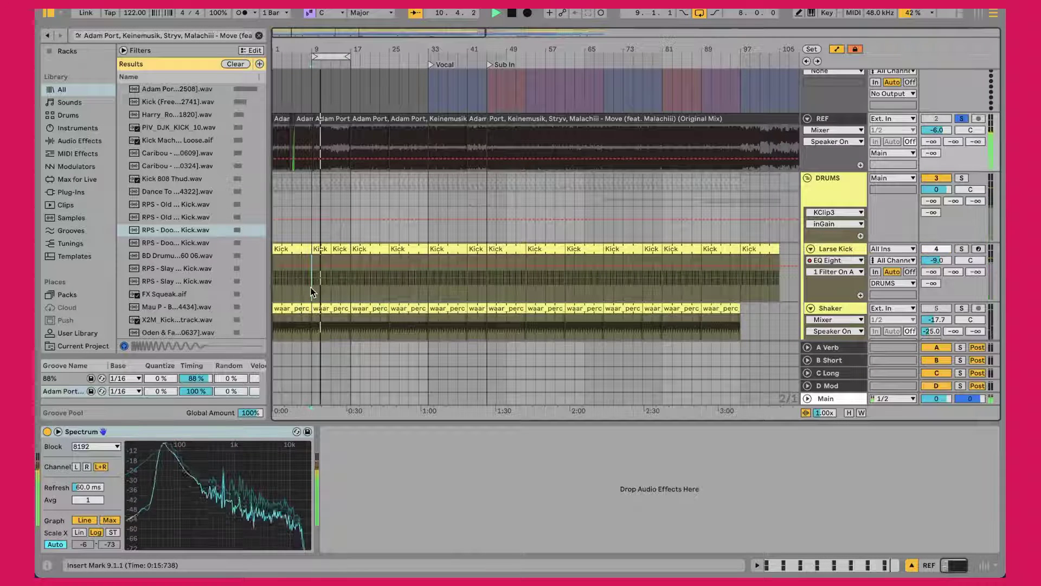
pyautogui.press('s')
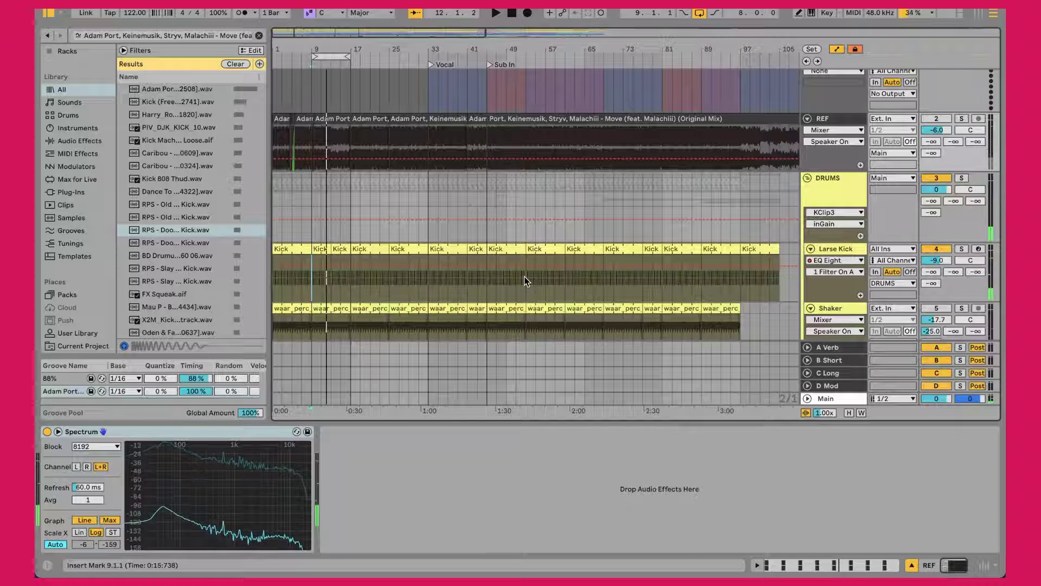
pyautogui.press('space')
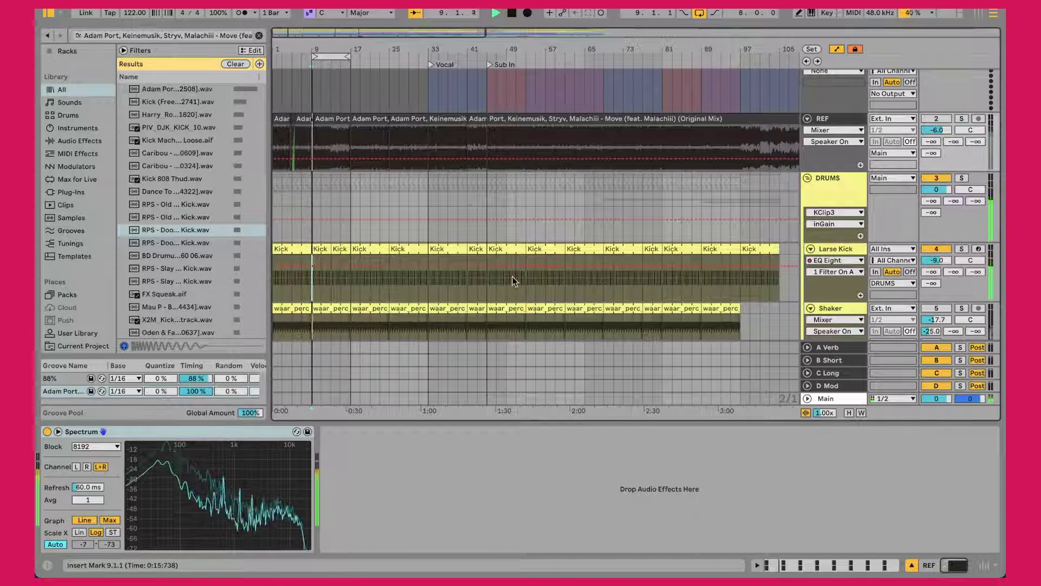
# Step: Inspect the Boom frequency and Damp settings of the Drum Buss on the Larse Kick track
pyautogui.click(838, 277)
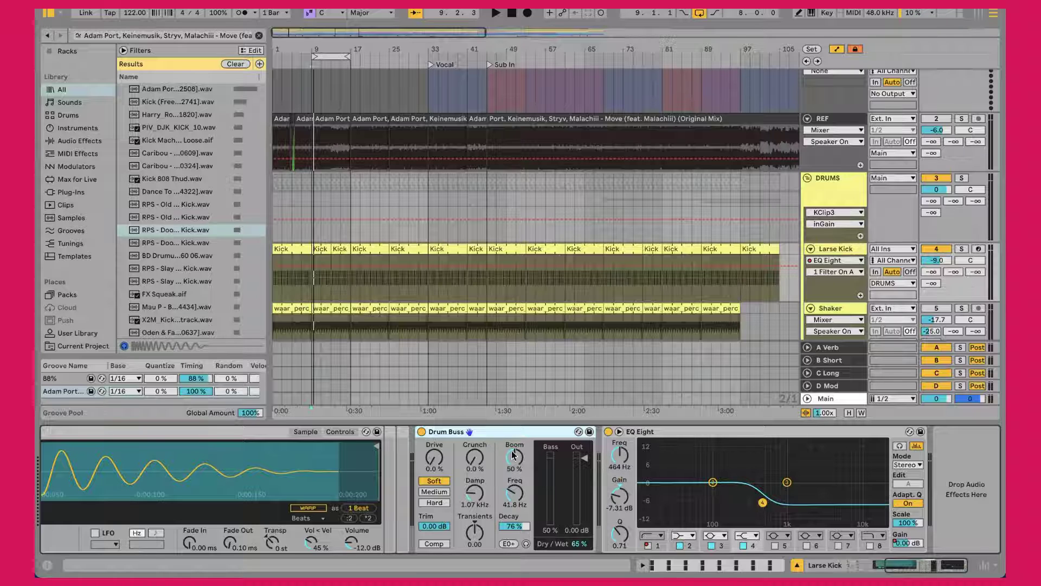
pyautogui.click(512, 493)
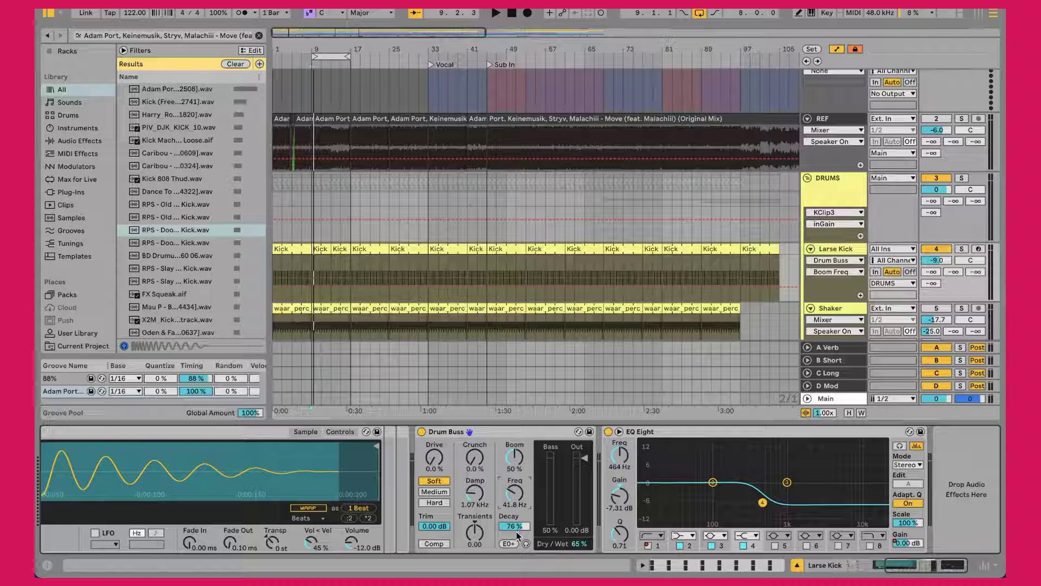
pyautogui.click(475, 492)
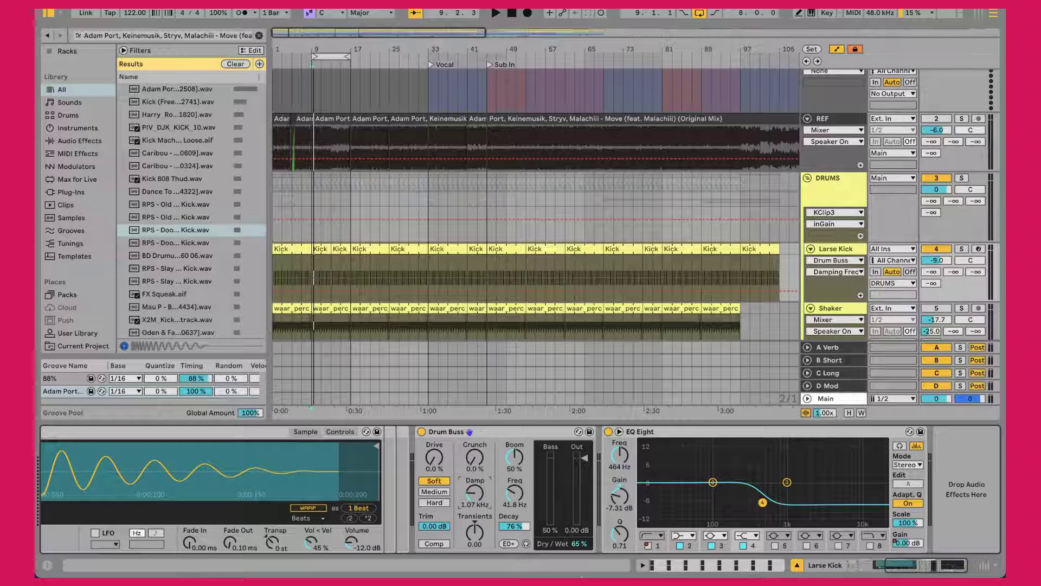
# Step: Play from bar 9 and bypass and re-enable the Drum Buss to compare the kick with and without it
pyautogui.press('space')
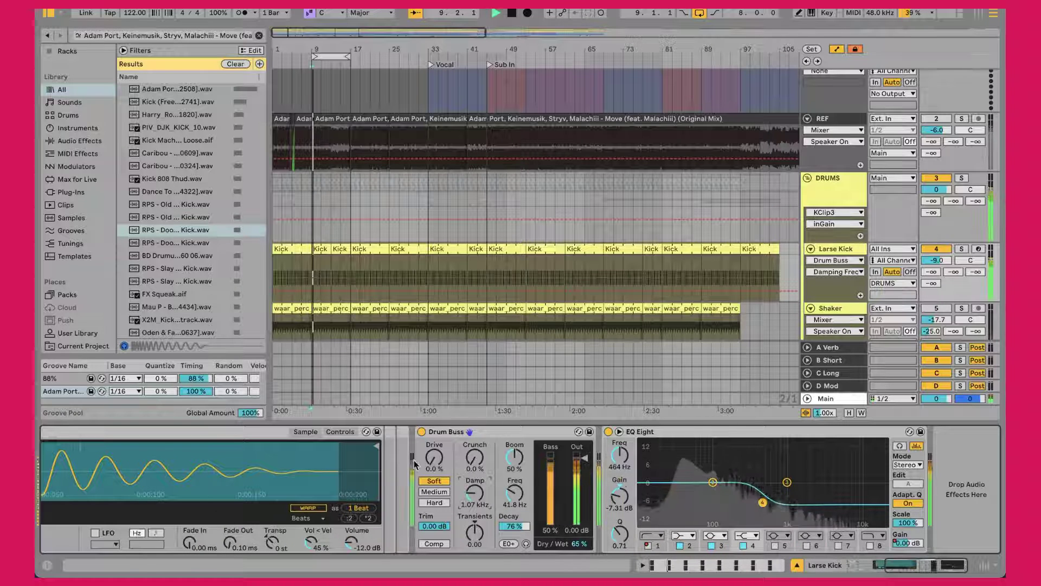
pyautogui.click(422, 432)
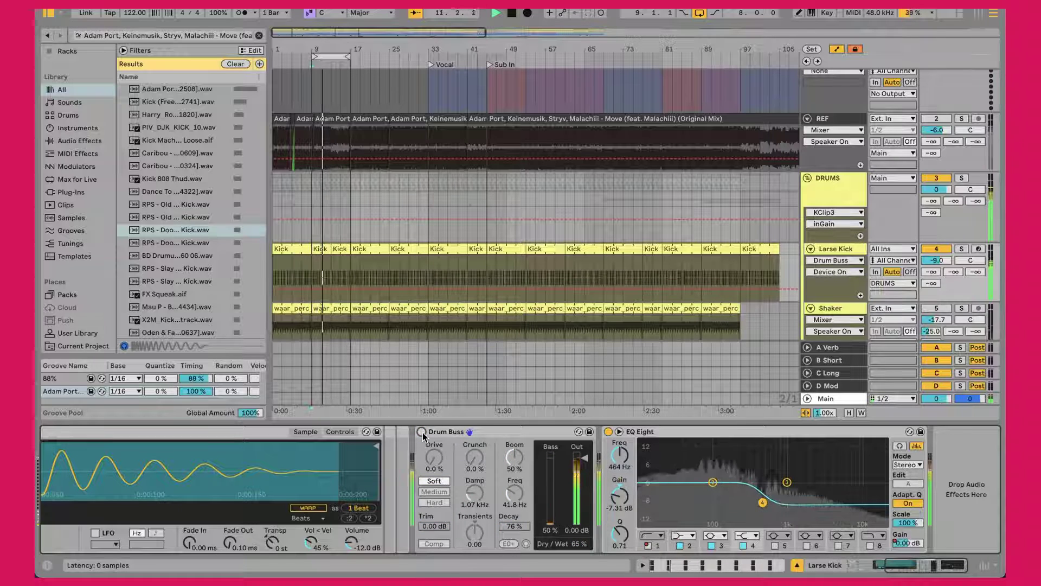
pyautogui.click(422, 432)
pyautogui.press('space')
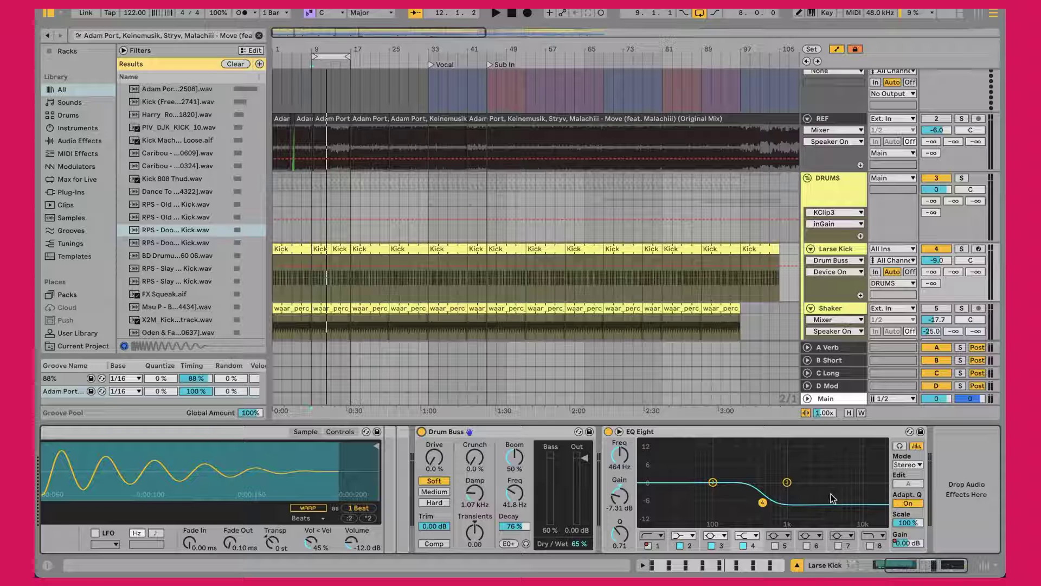
# Step: Solo the REF track and play short passages of the reference from bar 9 to listen to its drums
pyautogui.click(788, 439)
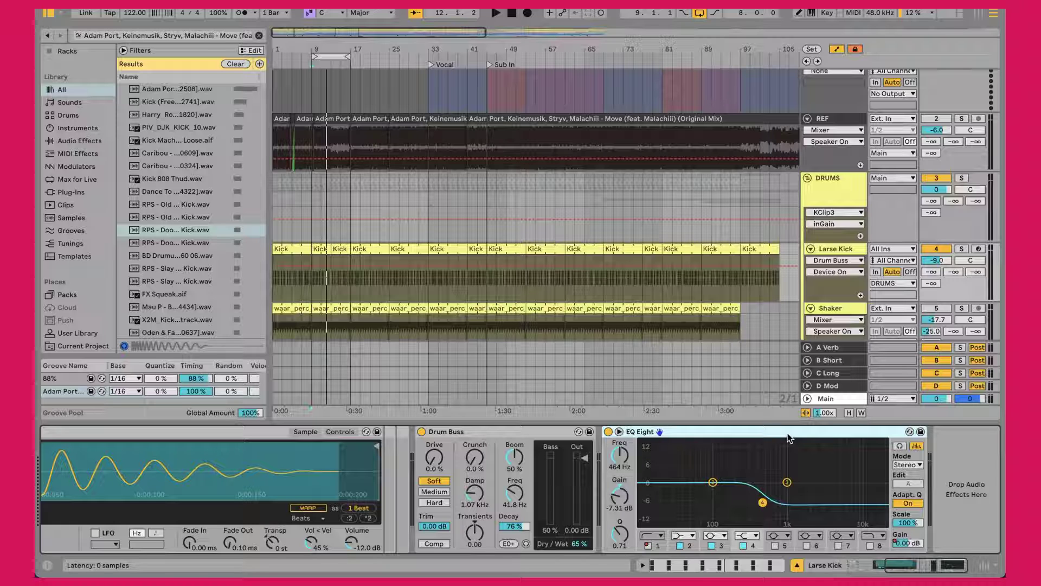
pyautogui.scroll(-3, 813, 248)
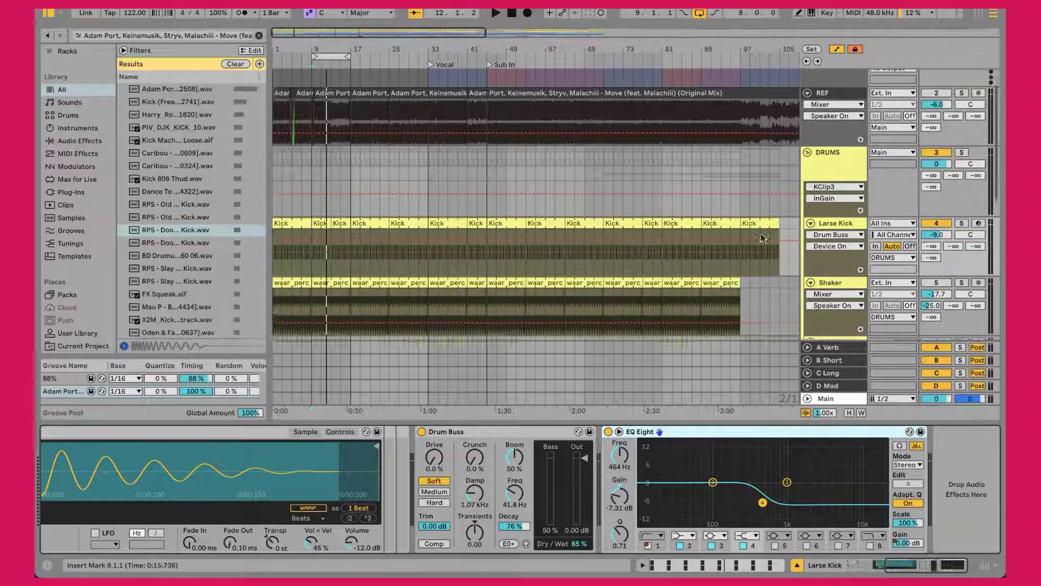
pyautogui.press('space')
pyautogui.press('s')
pyautogui.press('space')
pyautogui.press('space')
pyautogui.press('space')
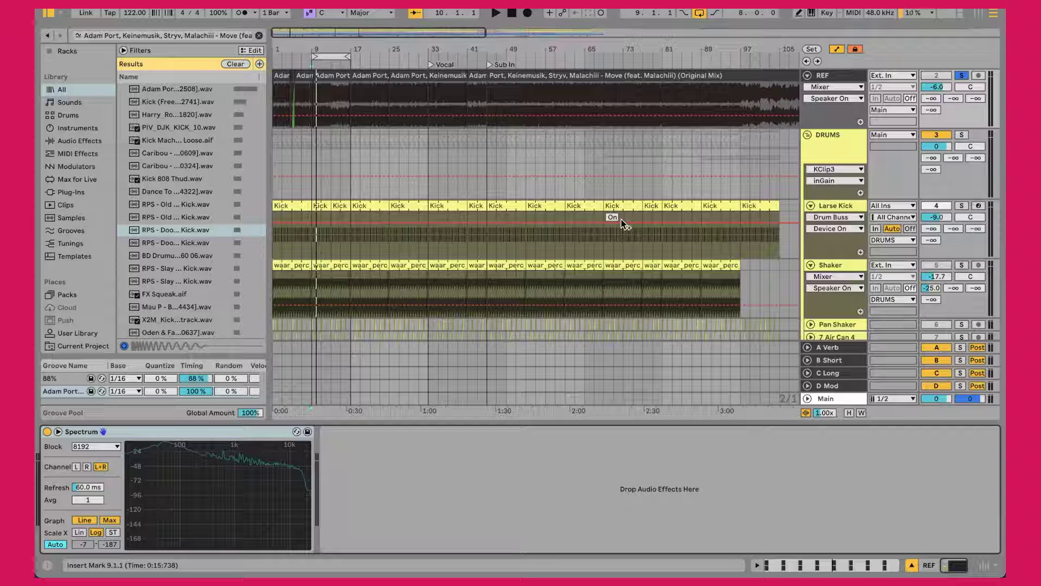
pyautogui.scroll(-2, 620, 219)
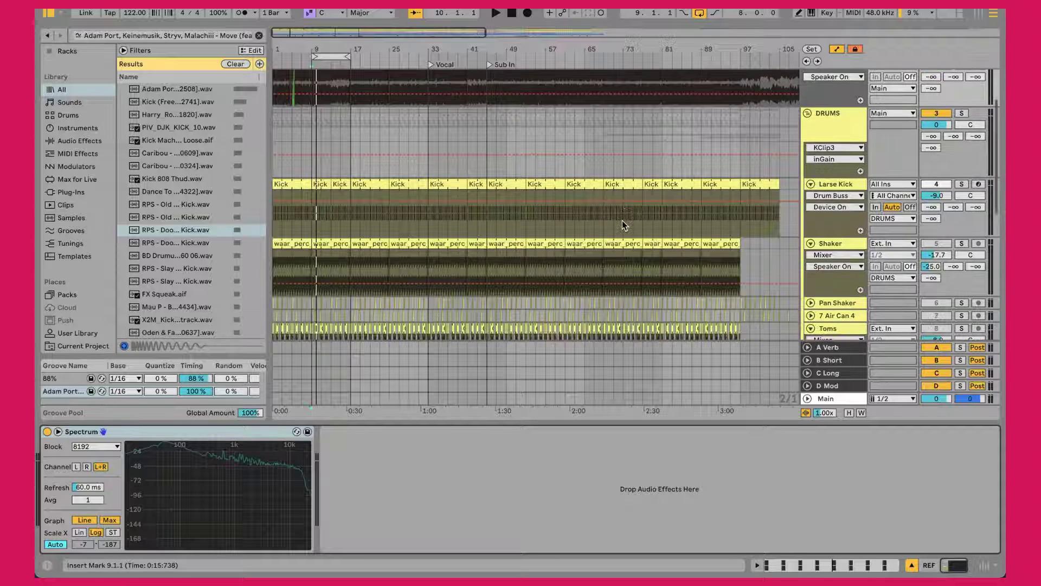
pyautogui.press('space')
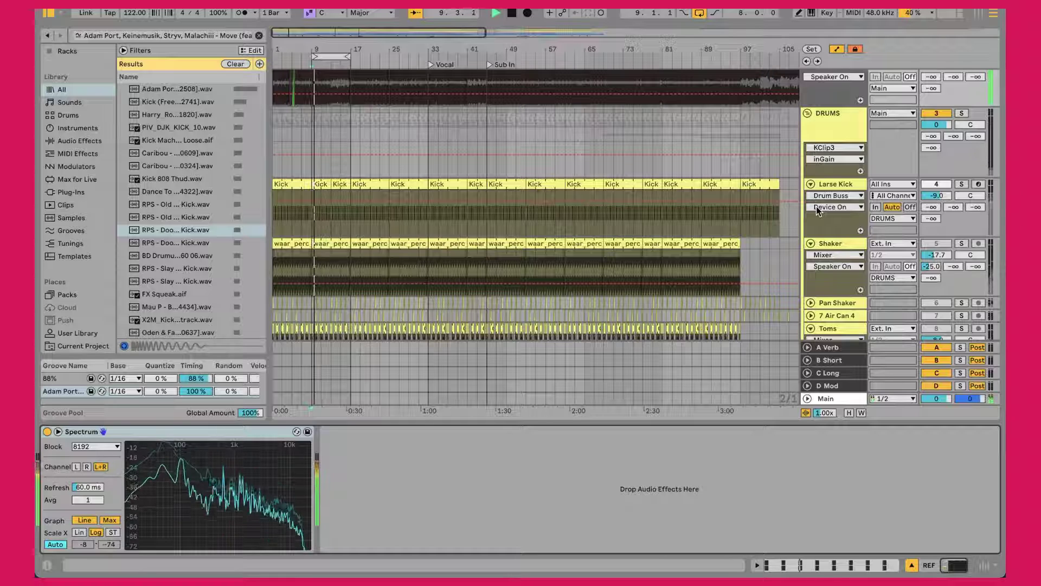
pyautogui.press('space')
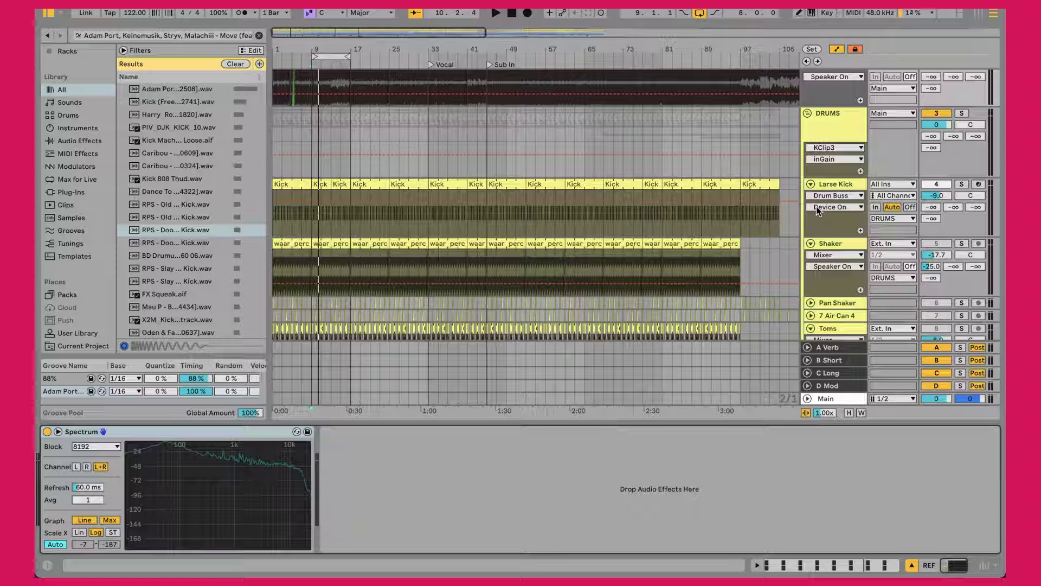
# Step: Unsolo REF, activate the Shaker track and audition its waar_perc_125_shaker05 clip at bar 9 together with the kick
pyautogui.press('F4')
pyautogui.click(936, 243)
pyautogui.press('space')
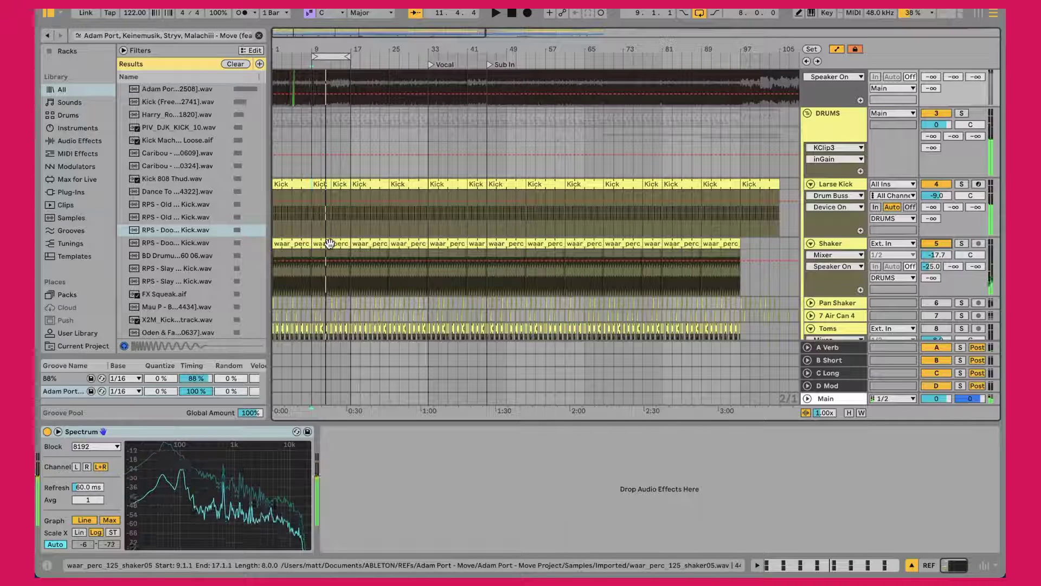
pyautogui.click(341, 243)
pyautogui.press('space')
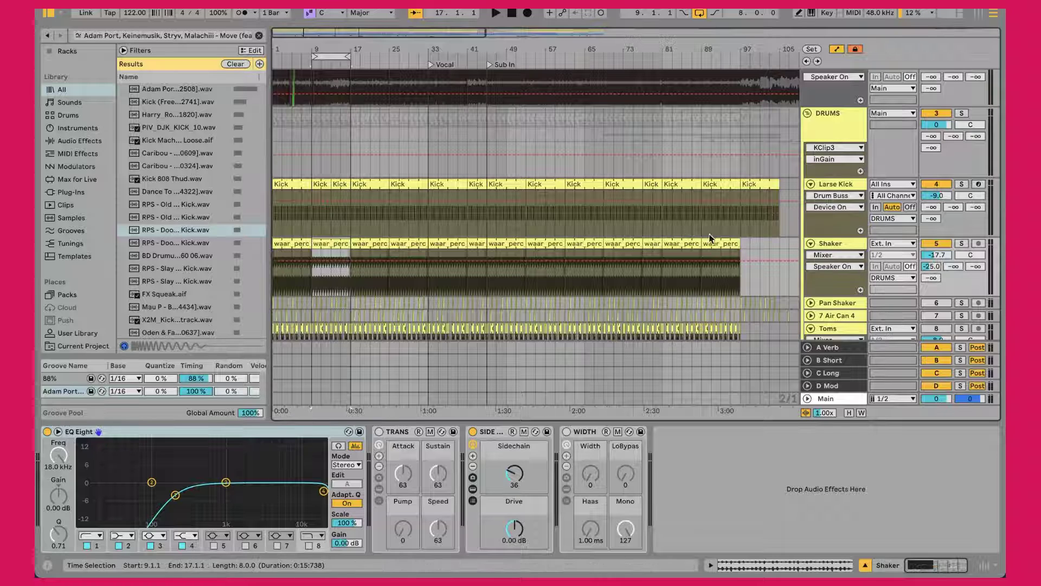
# Step: Examine the Shaker track's effects, expanding the SIDE + SAT rack to view its Utility, Shaper and Saturator, and collapse it again
pyautogui.doubleClick(832, 244)
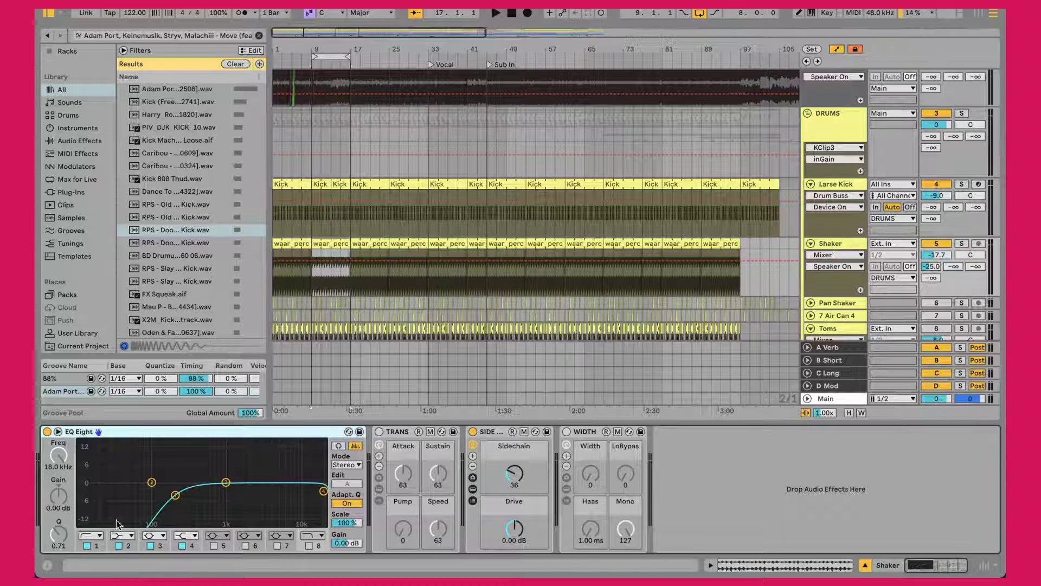
pyautogui.click(514, 472)
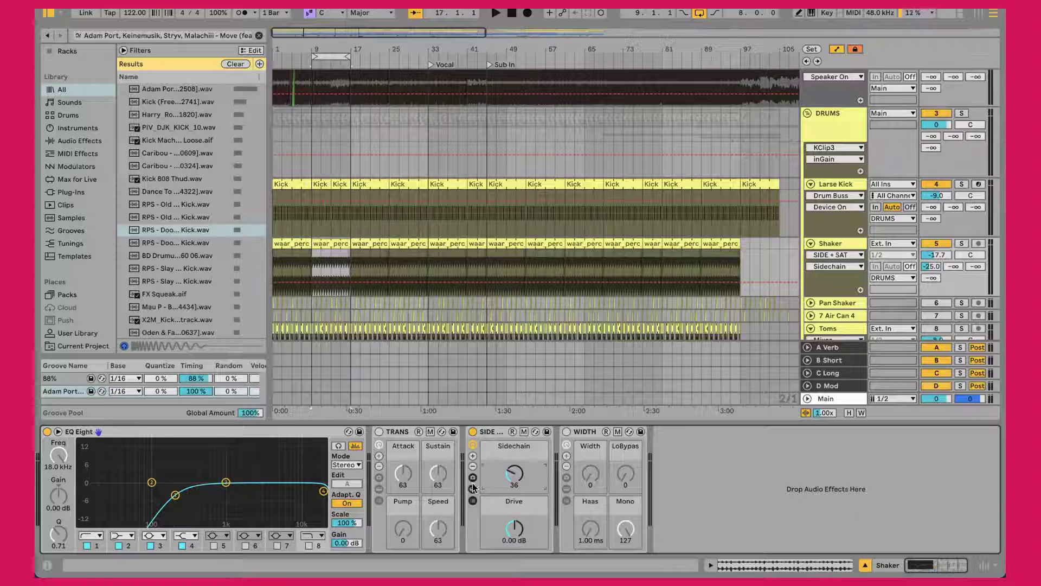
pyautogui.click(473, 486)
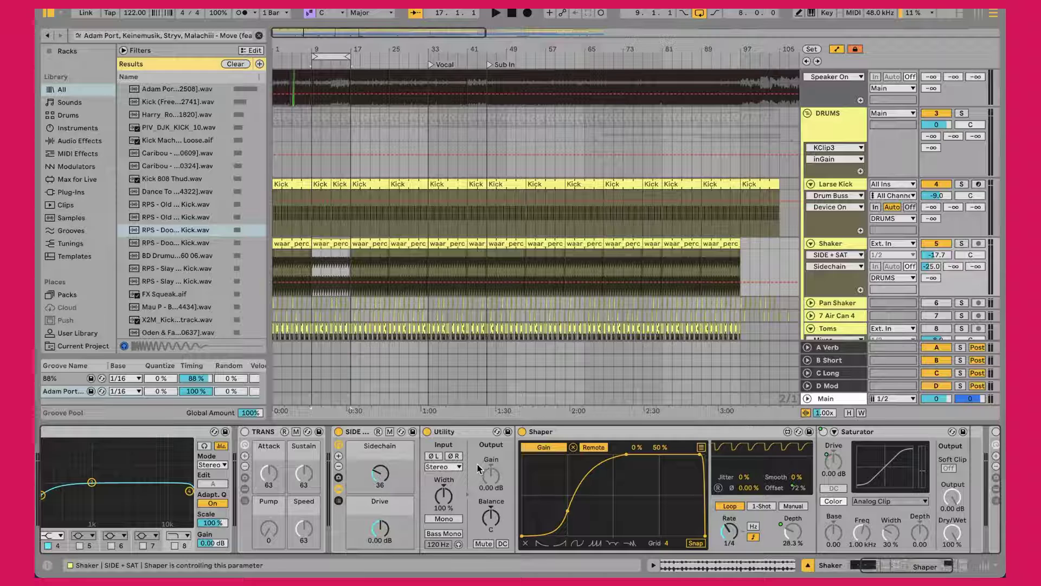
pyautogui.click(339, 488)
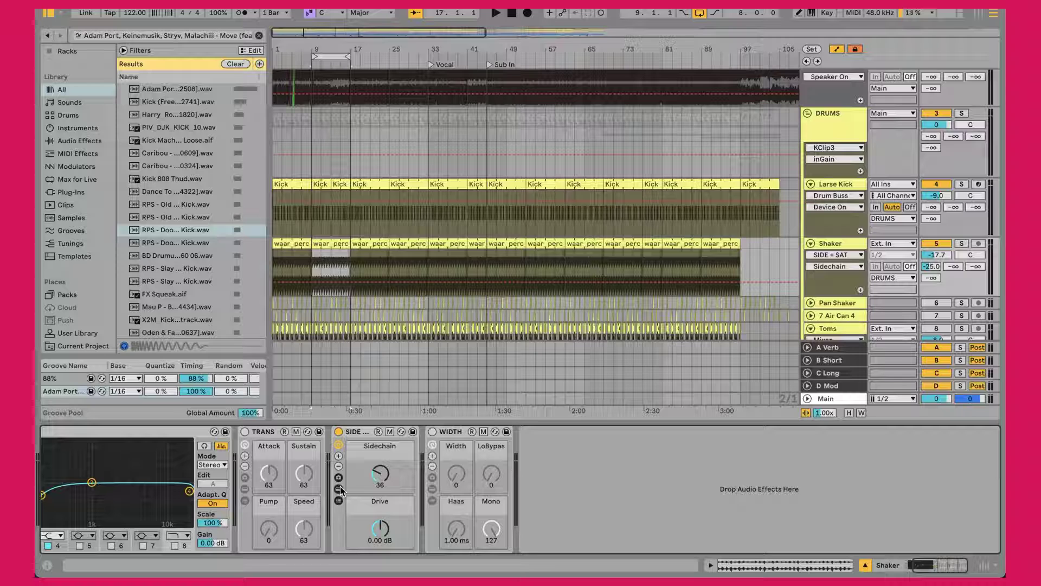
# Step: Solo the REF track, play the reference from bar 9 to listen for its shaker layers, and unsolo it
pyautogui.hscroll(-2, 387, 489)
pyautogui.hscroll(-4, 388, 489)
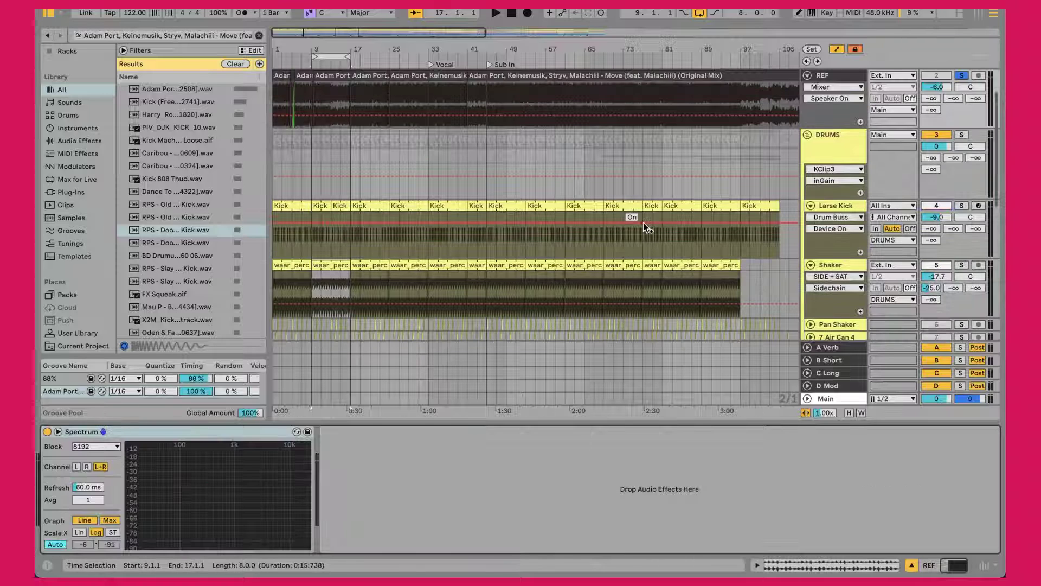
pyautogui.press('space')
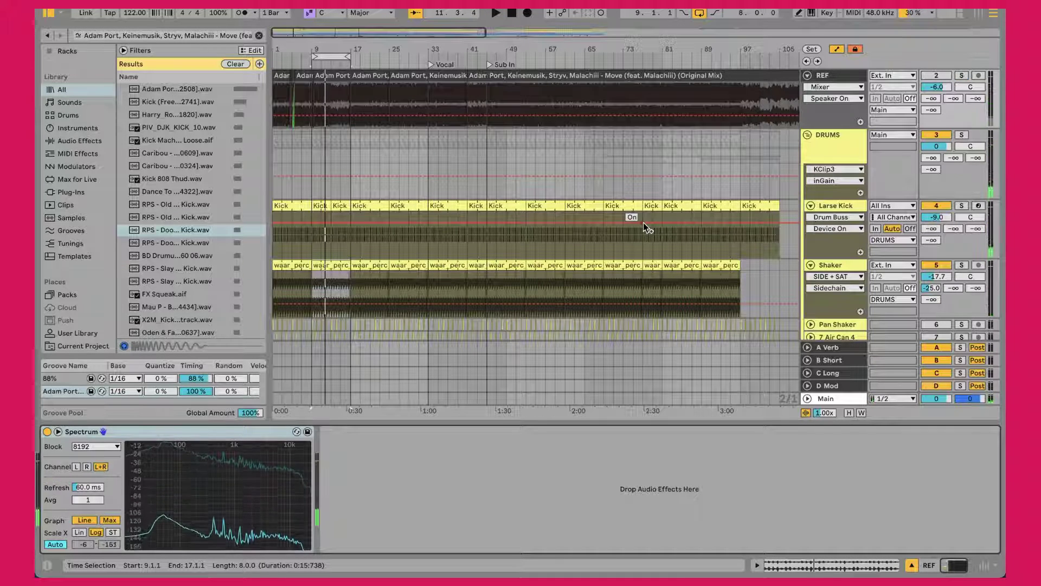
# Step: Unfold the Pan Shaker track and show its effects, with its clips between bars 9 and 17 in close view
pyautogui.scroll(-5, 643, 222)
pyautogui.hscroll(-2, 706, 199)
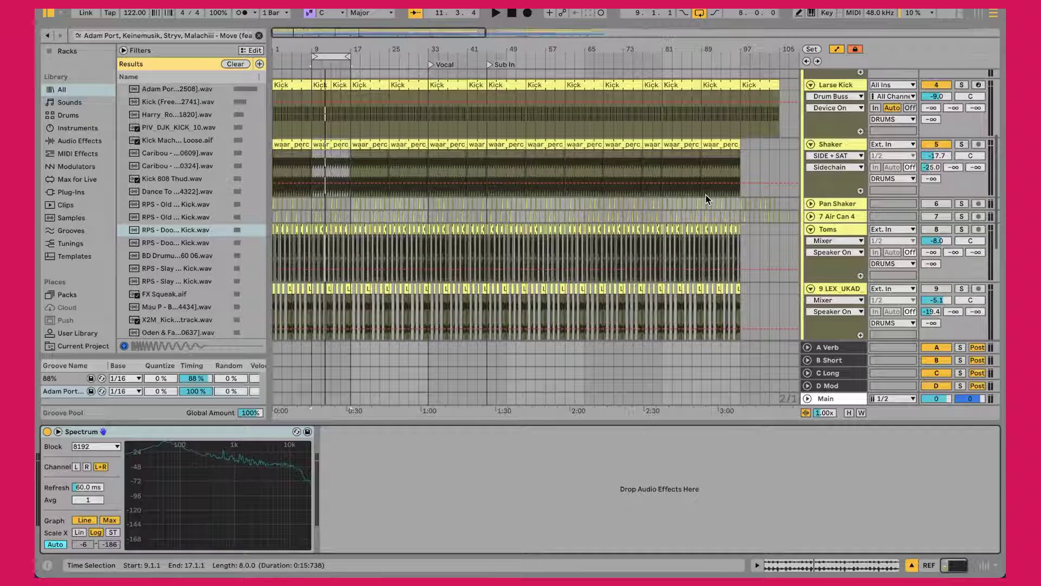
pyautogui.scroll(1, 706, 195)
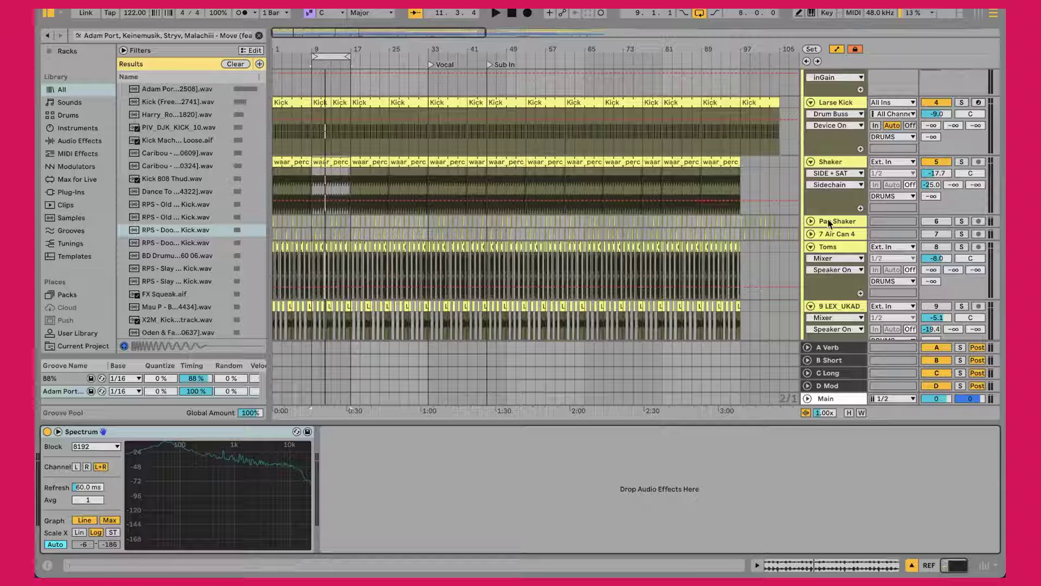
pyautogui.click(810, 222)
pyautogui.click(835, 222)
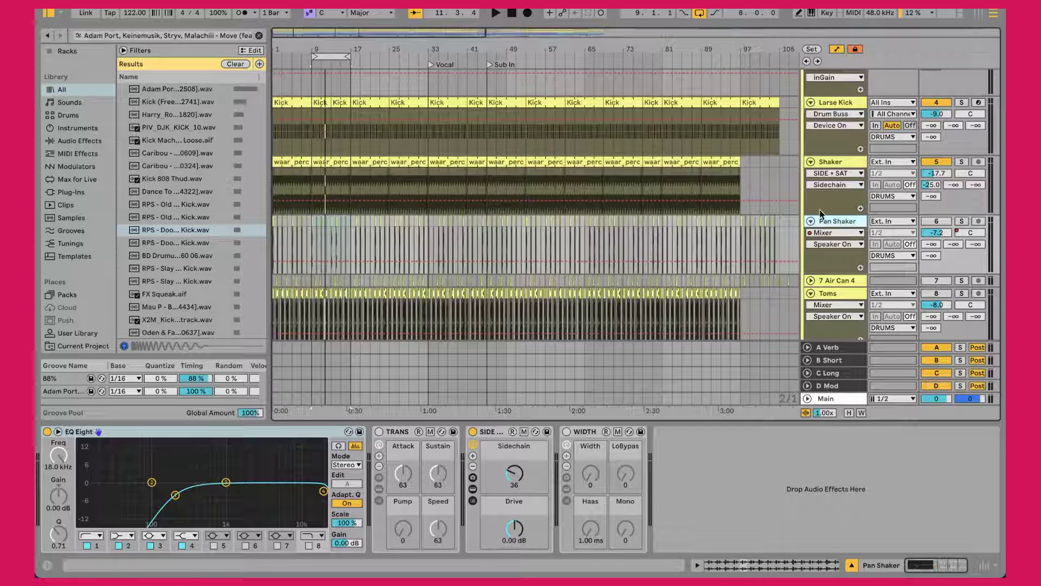
pyautogui.moveTo(326, 47); pyautogui.dragTo(490, 122)
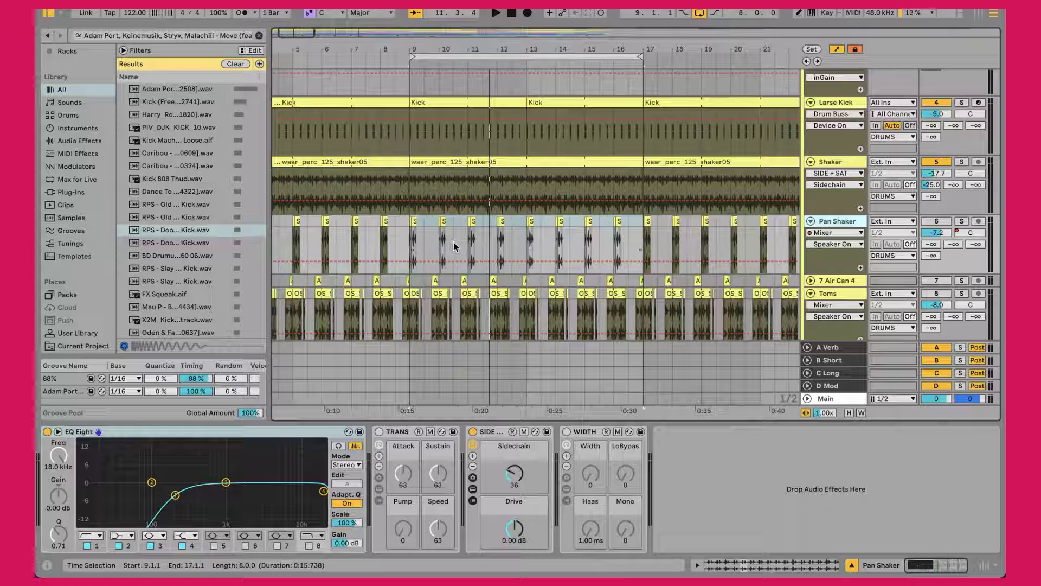
# Step: Place the insert marker at bar 9 on Pan Shaker and play the soloed reference from there, then unsolo REF
pyautogui.click(406, 249)
pyautogui.press('r')
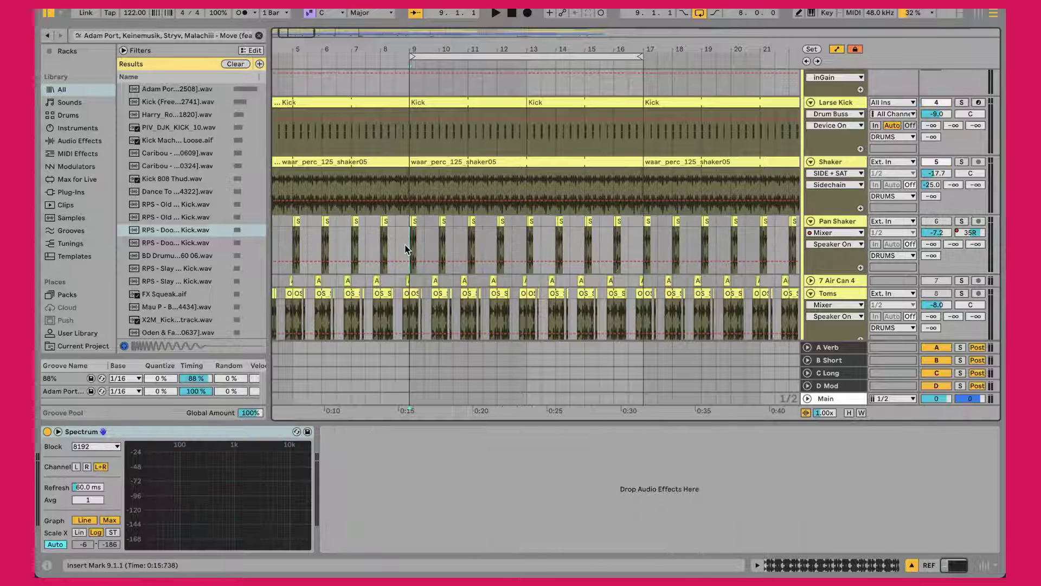
pyautogui.press('space')
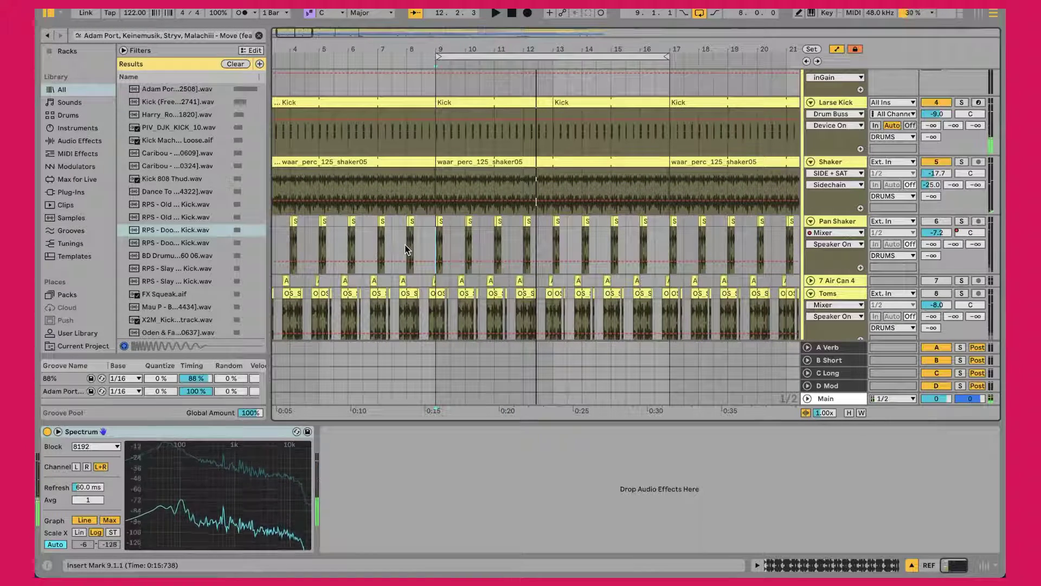
pyautogui.press('s')
# Step: Activate the Pan Shaker track and audition it from bar 9 with the kick and shaker, briefly soloing it
pyautogui.click(930, 222)
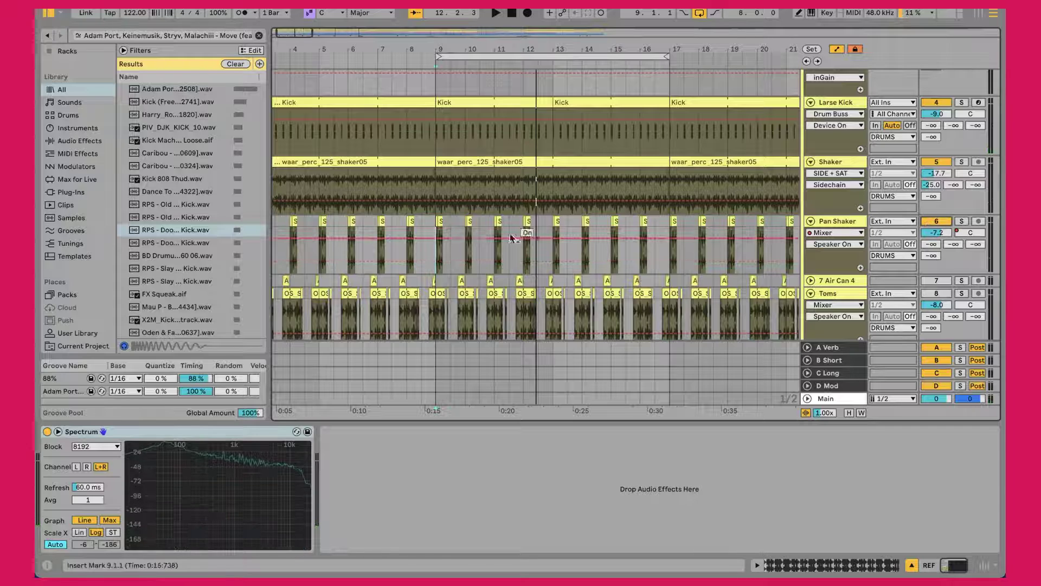
pyautogui.press('space')
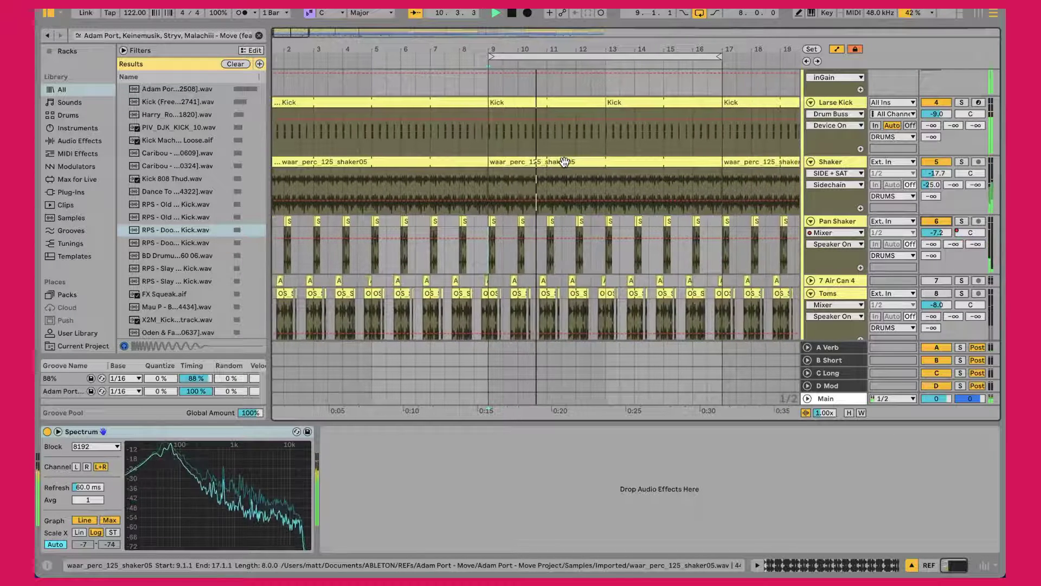
pyautogui.click(962, 222)
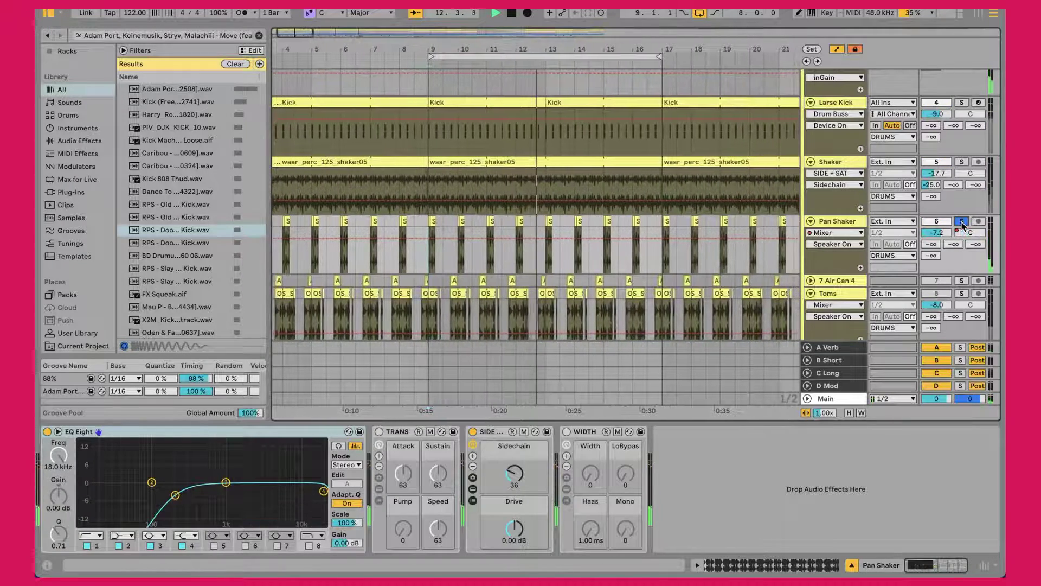
pyautogui.click(961, 222)
pyautogui.press('space')
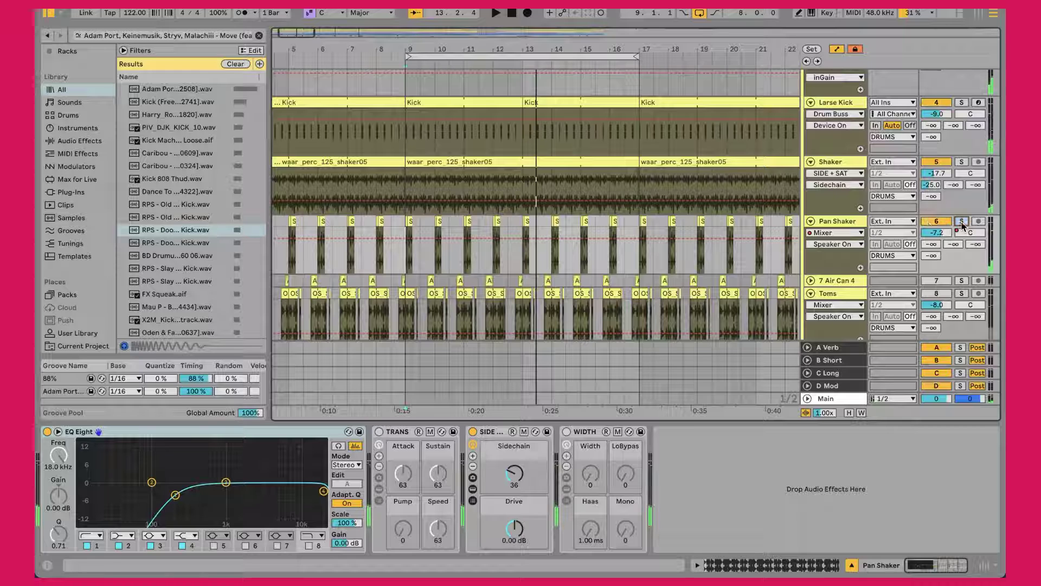
# Step: Display the Pan Shaker's Track Panning automation and examine it around its clips from bar 9 onward
pyautogui.moveTo(402, 49); pyautogui.dragTo(453, 243)
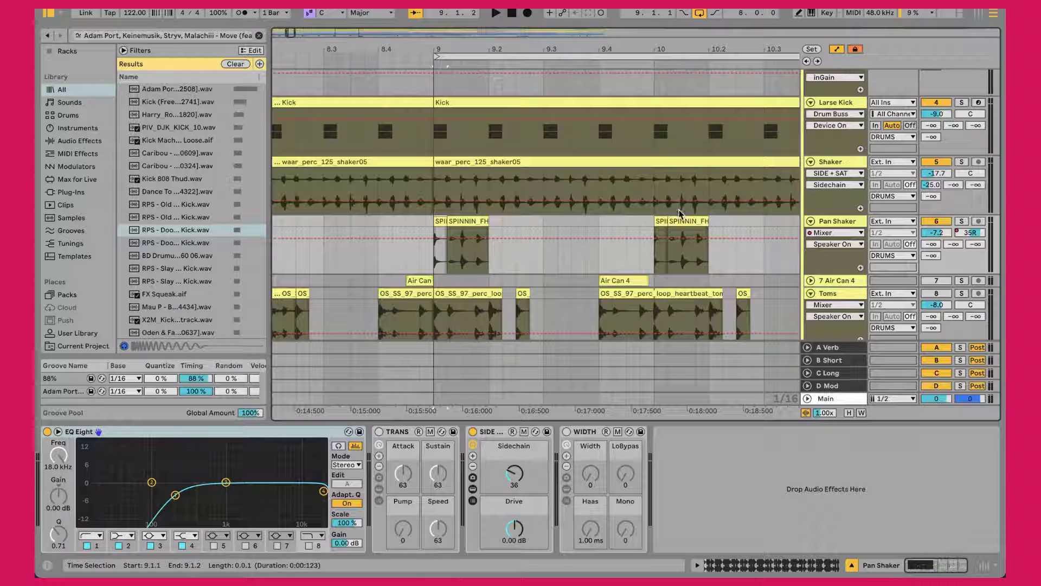
pyautogui.click(970, 232)
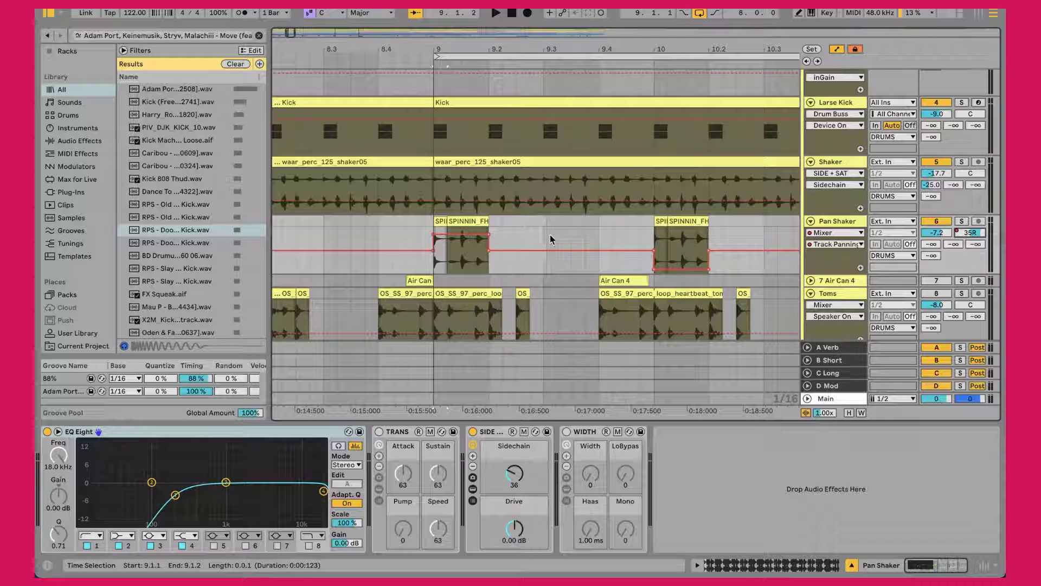
pyautogui.click(606, 67)
pyautogui.moveTo(606, 49); pyautogui.dragTo(489, 49)
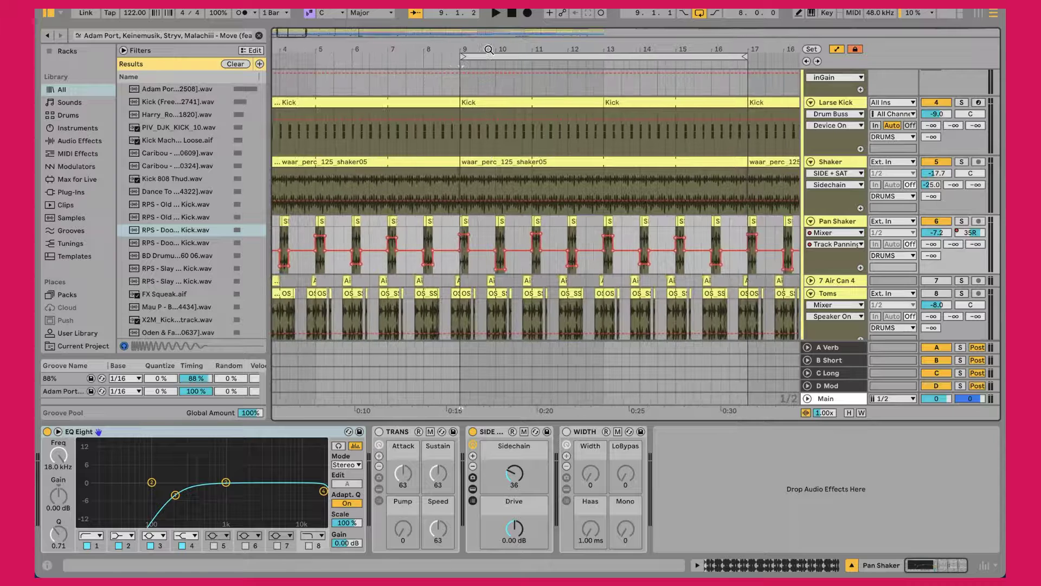
pyautogui.doubleClick(853, 221)
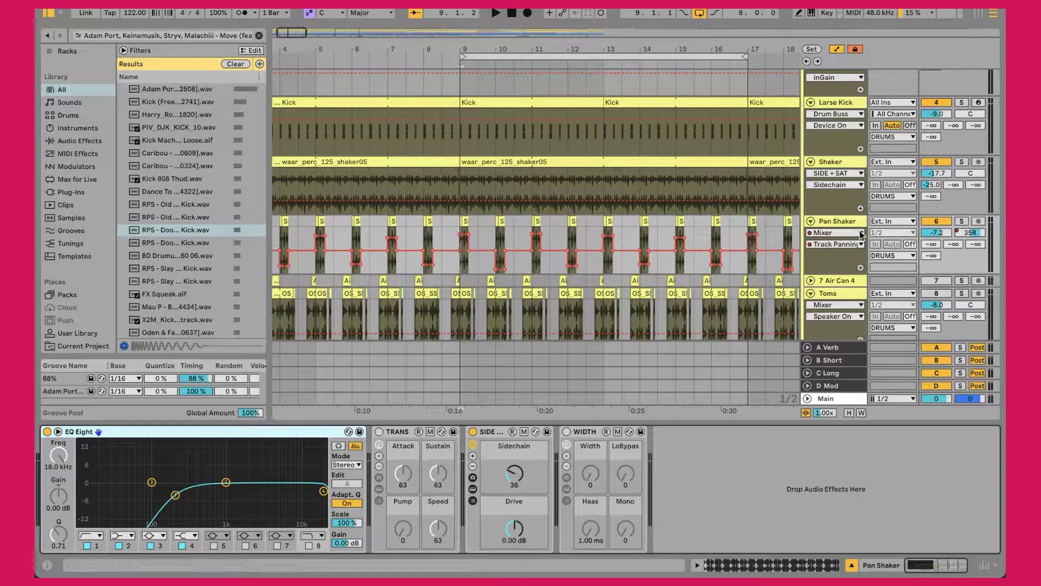
# Step: Unfold and activate the 7 Air Can 4 track and play it together with the kick and shakers
pyautogui.click(811, 280)
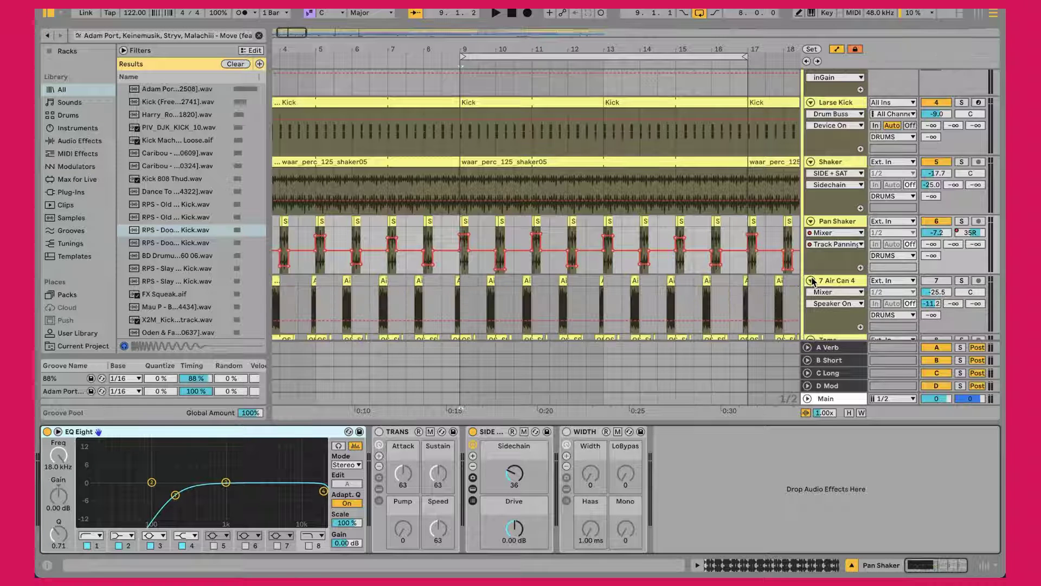
pyautogui.click(935, 280)
pyautogui.press('space')
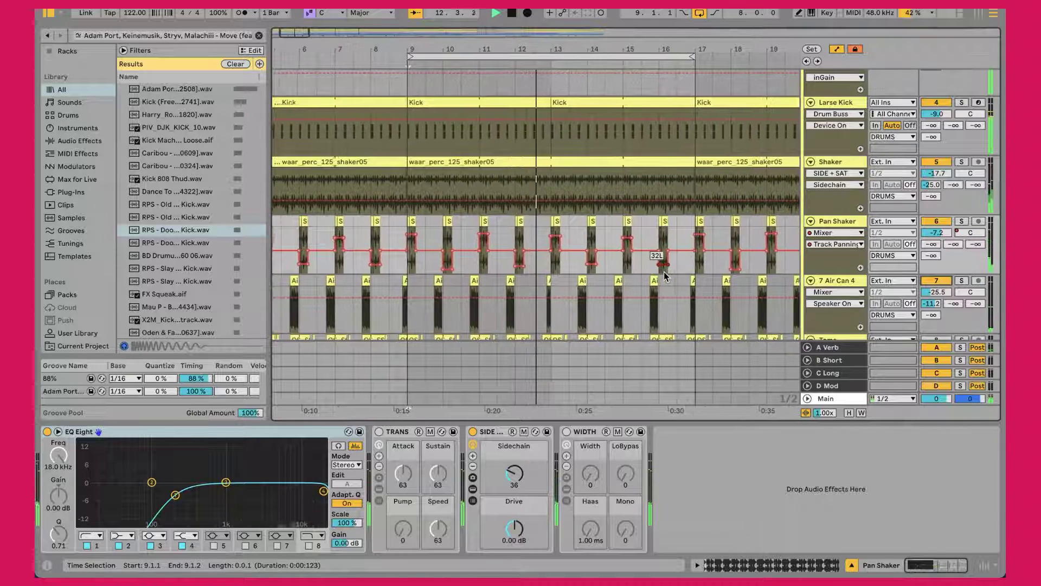
pyautogui.press('space')
# Step: Solo REF and play the reference from bar 9 to compare it with the added Air Can layer, then unsolo it
pyautogui.press('r')
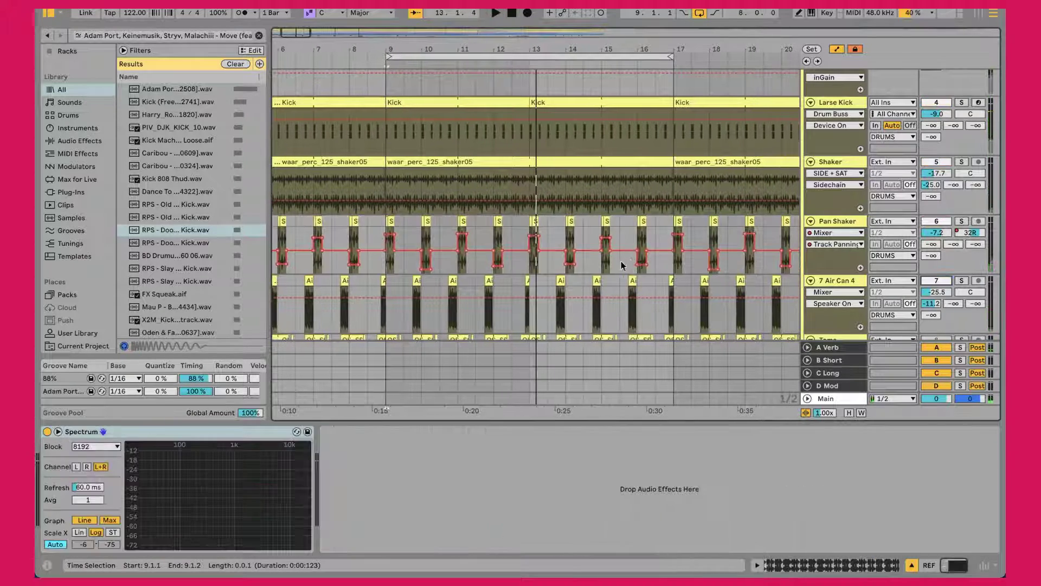
pyautogui.press('space')
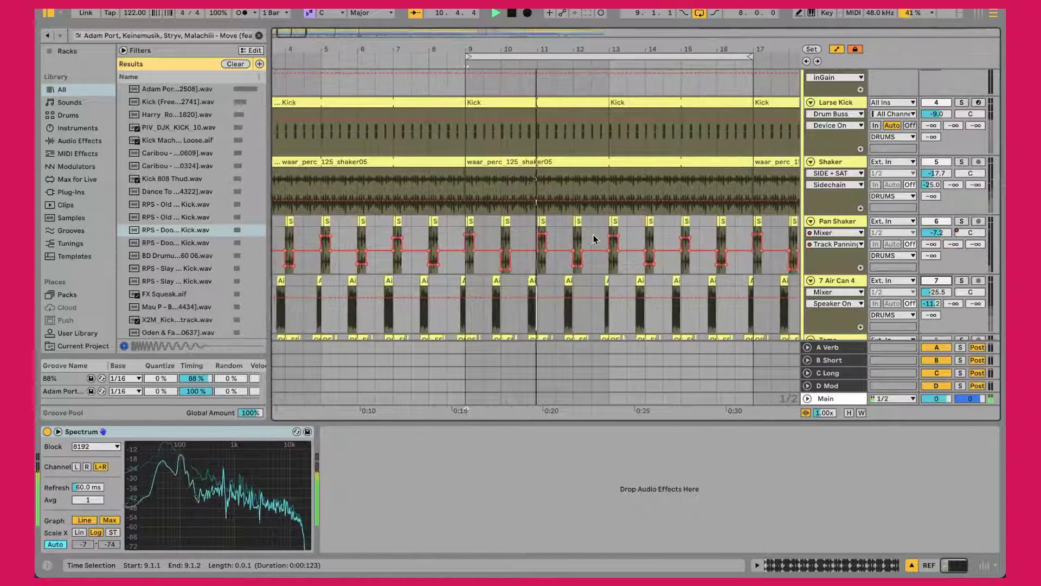
pyautogui.press('space')
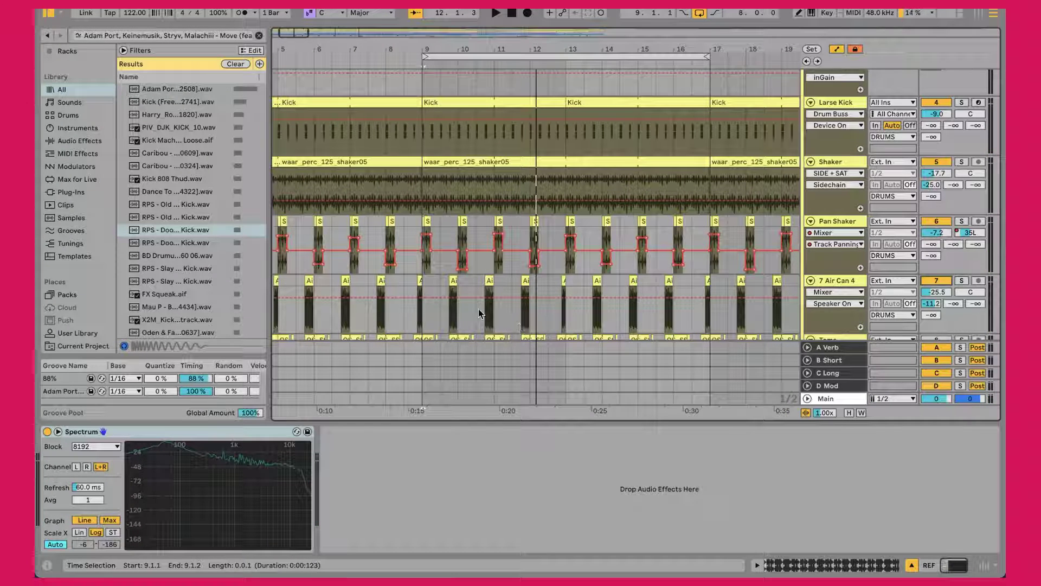
# Step: Examine the Air Can 4 clips from bar 9.4 to 12.4 one after another, comparing their pitch settings and lengths
pyautogui.click(453, 286)
pyautogui.click(453, 285)
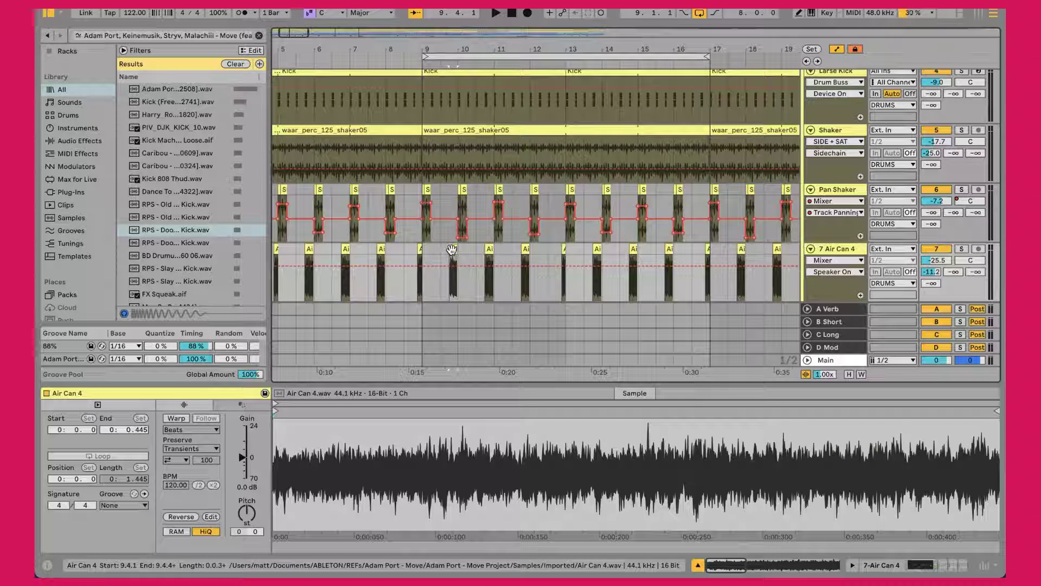
pyautogui.moveTo(450, 49); pyautogui.dragTo(452, 87)
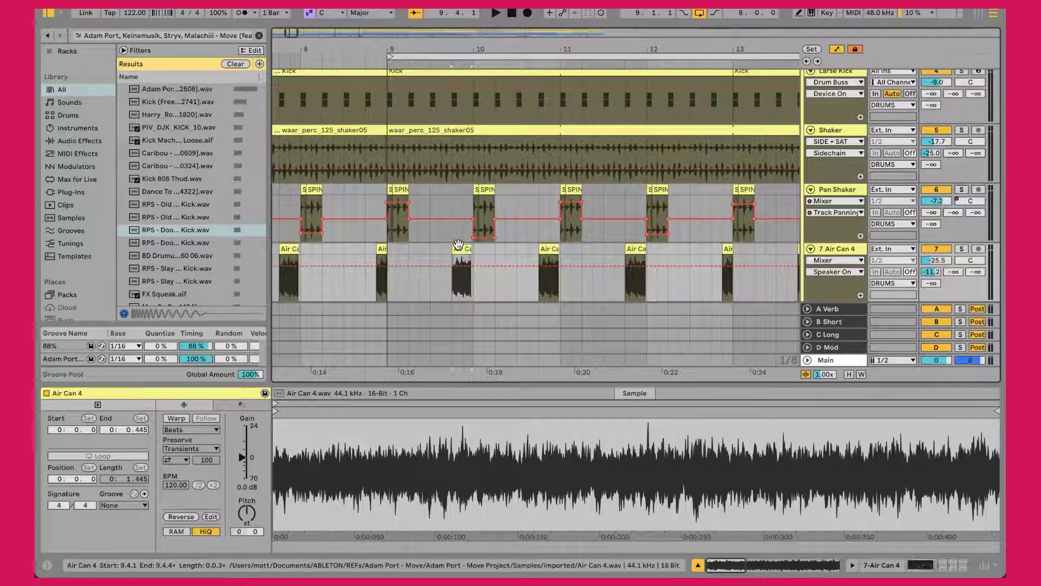
pyautogui.click(553, 248)
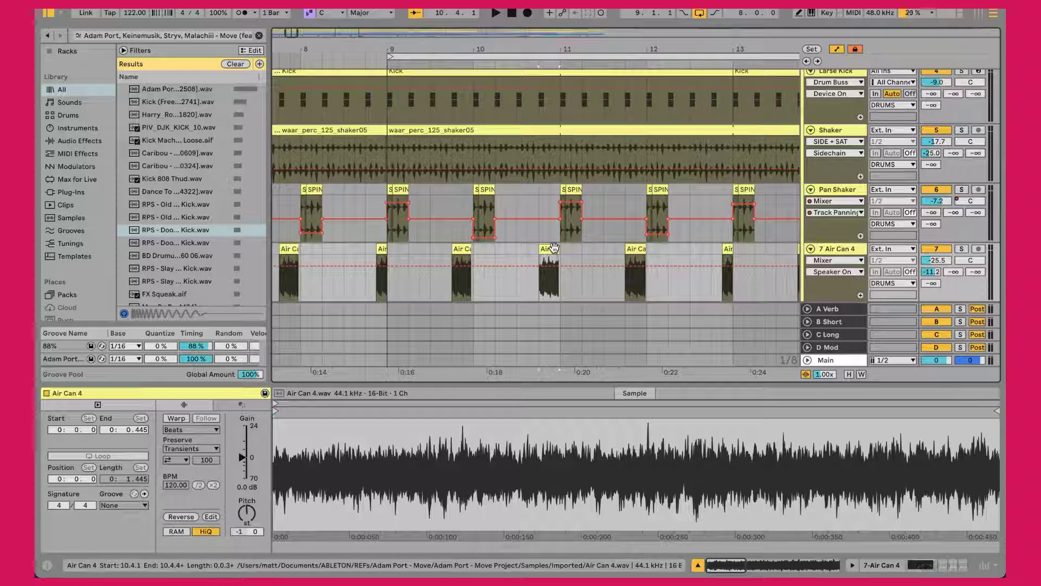
pyautogui.click(461, 252)
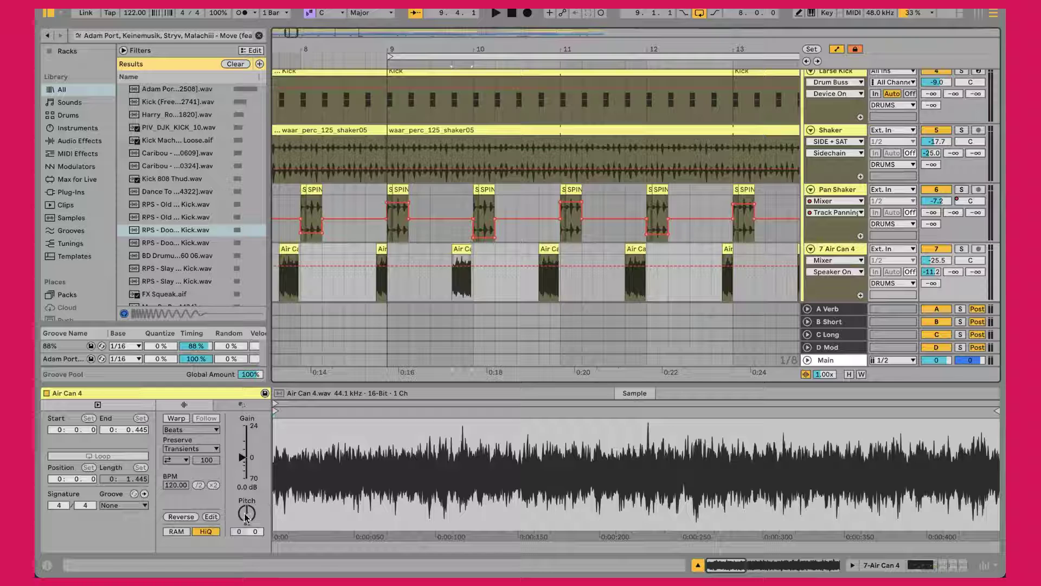
pyautogui.click(543, 259)
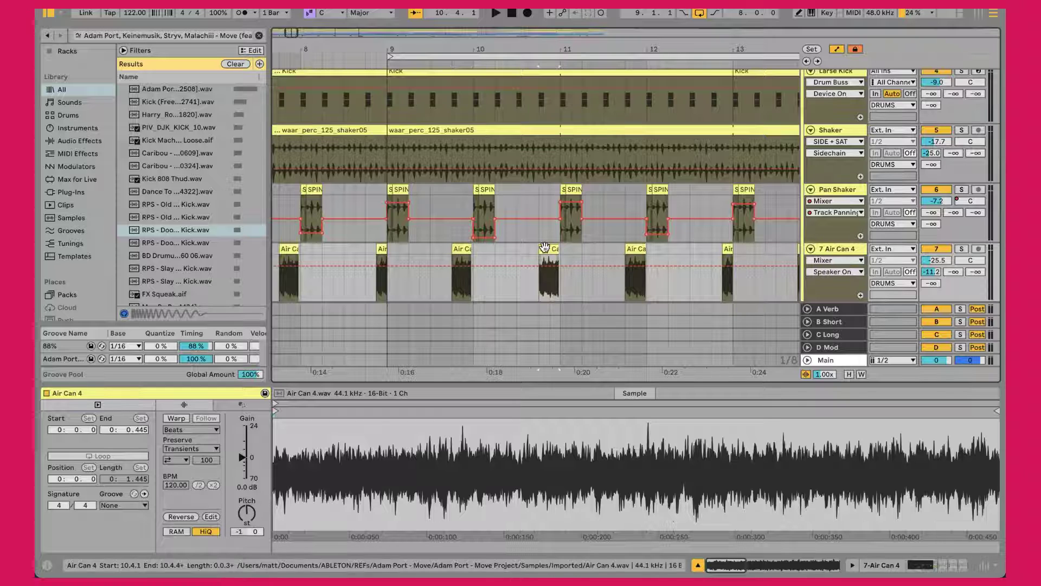
pyautogui.click(648, 248)
pyautogui.click(728, 247)
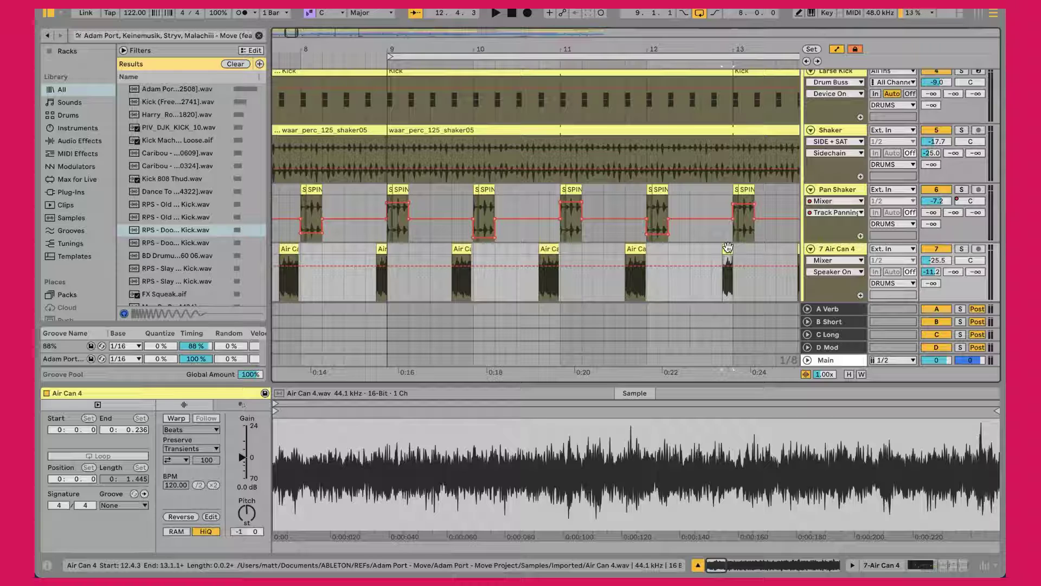
pyautogui.moveTo(588, 50); pyautogui.dragTo(549, 23)
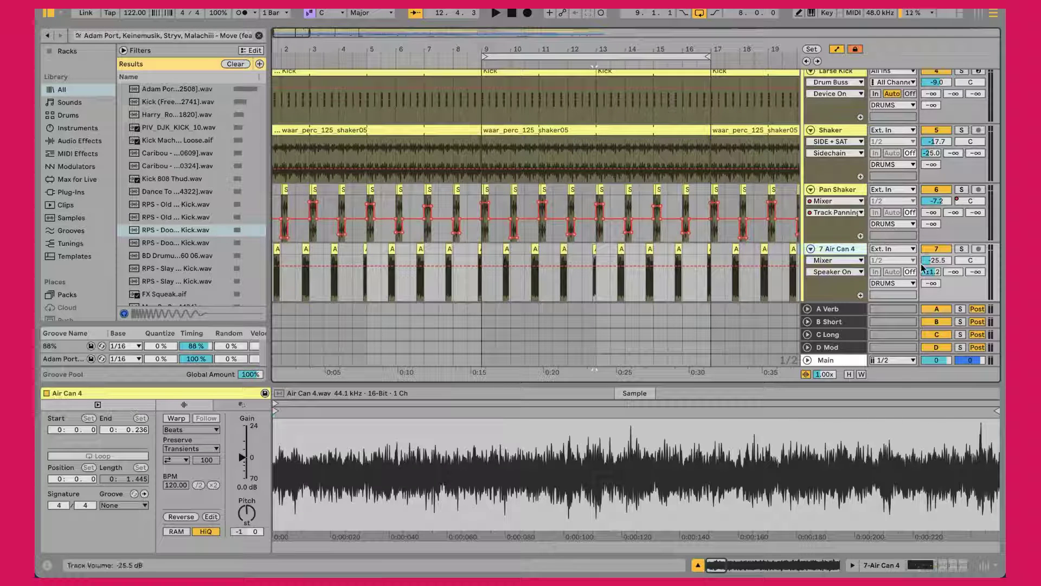
# Step: Show the A Verb return's devices and view the ValhallaVintageVerb settings in the plug-in window, closing it again
pyautogui.click(832, 311)
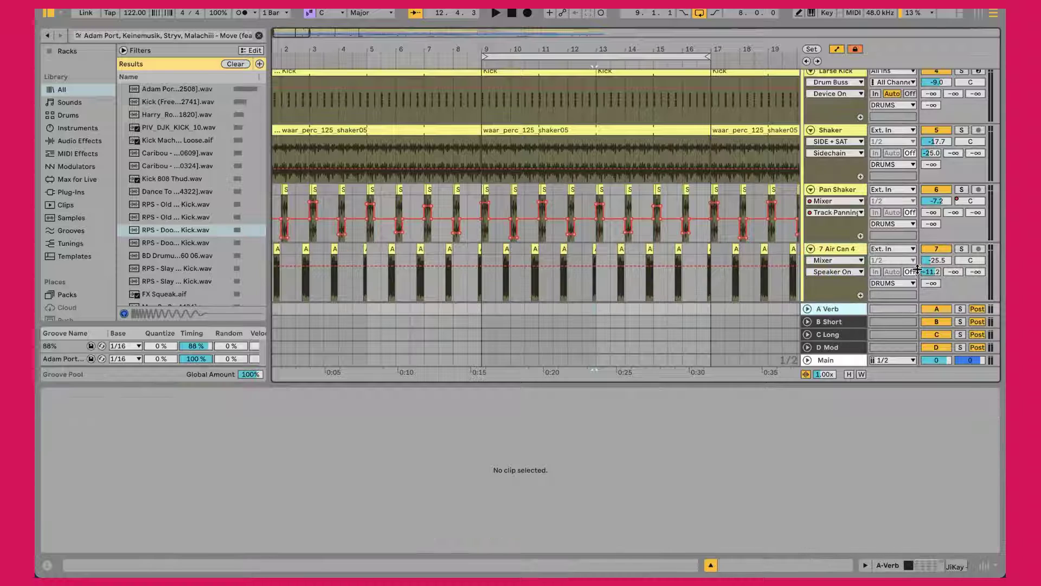
pyautogui.doubleClick(825, 311)
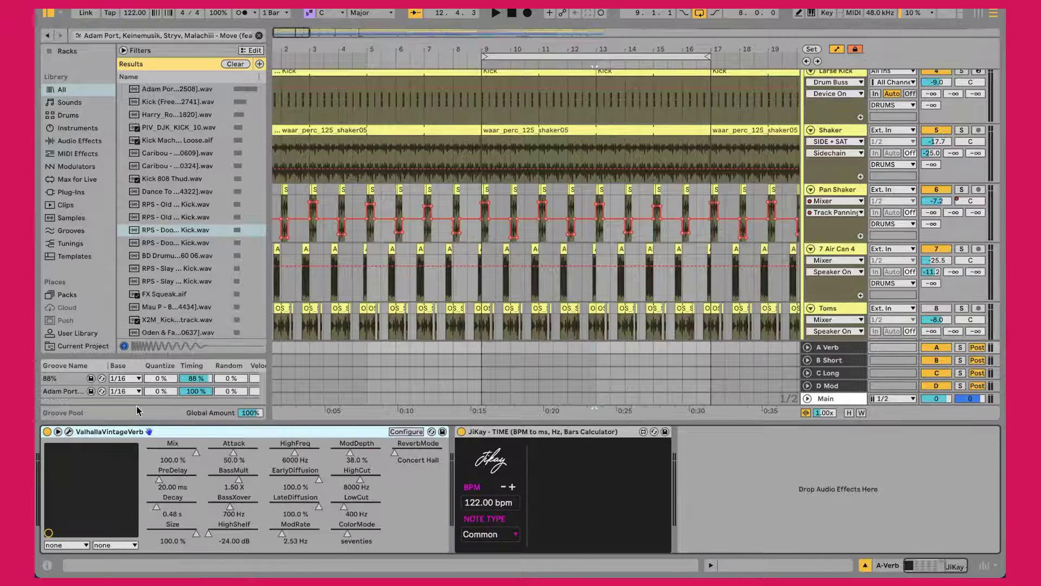
pyautogui.click(69, 431)
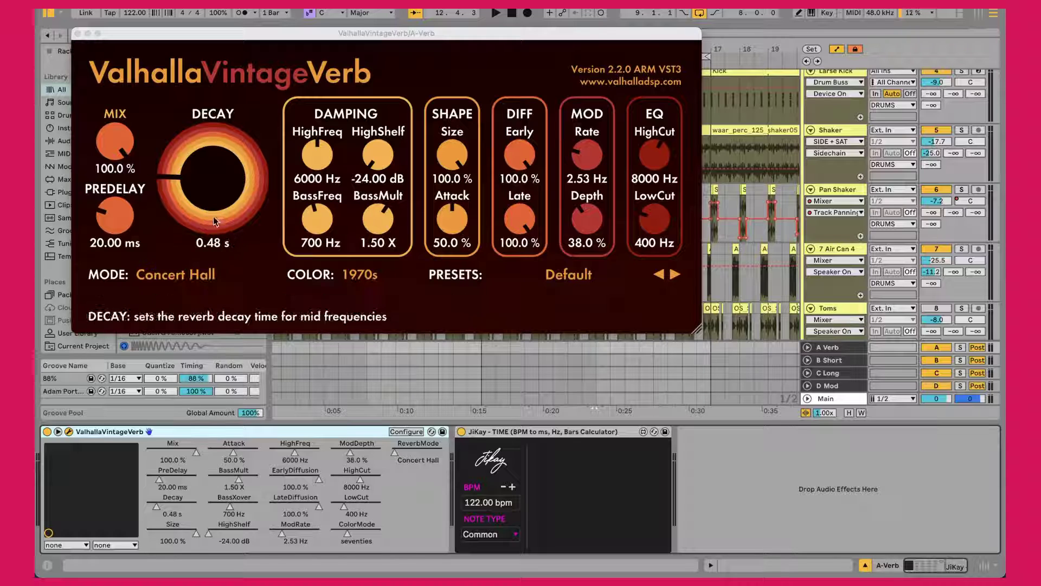
pyautogui.click(77, 34)
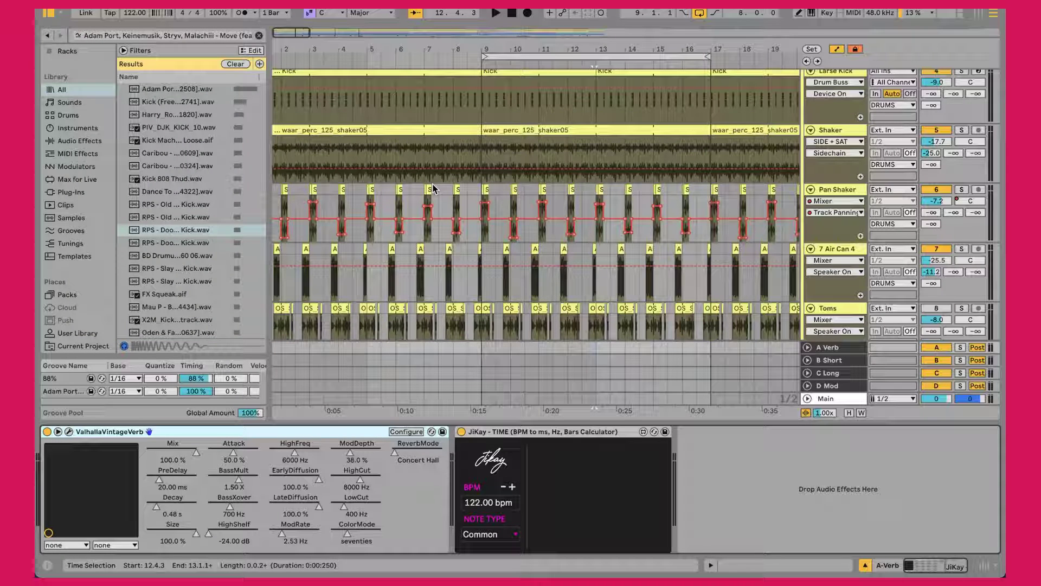
# Step: Activate the Toms track and play it together with the other active drums from bar 9
pyautogui.click(481, 254)
pyautogui.click(483, 254)
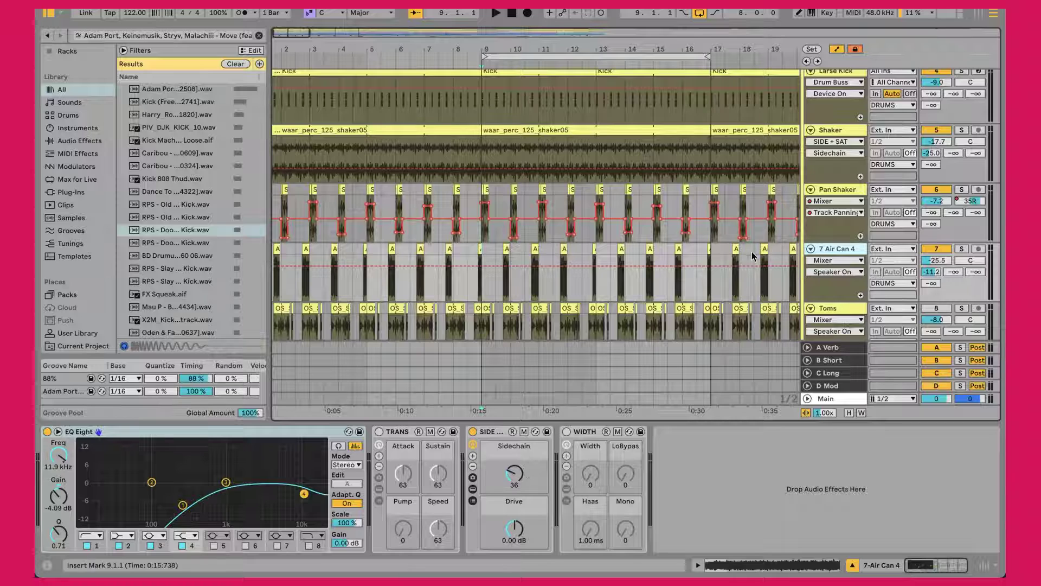
pyautogui.scroll(-2, 922, 259)
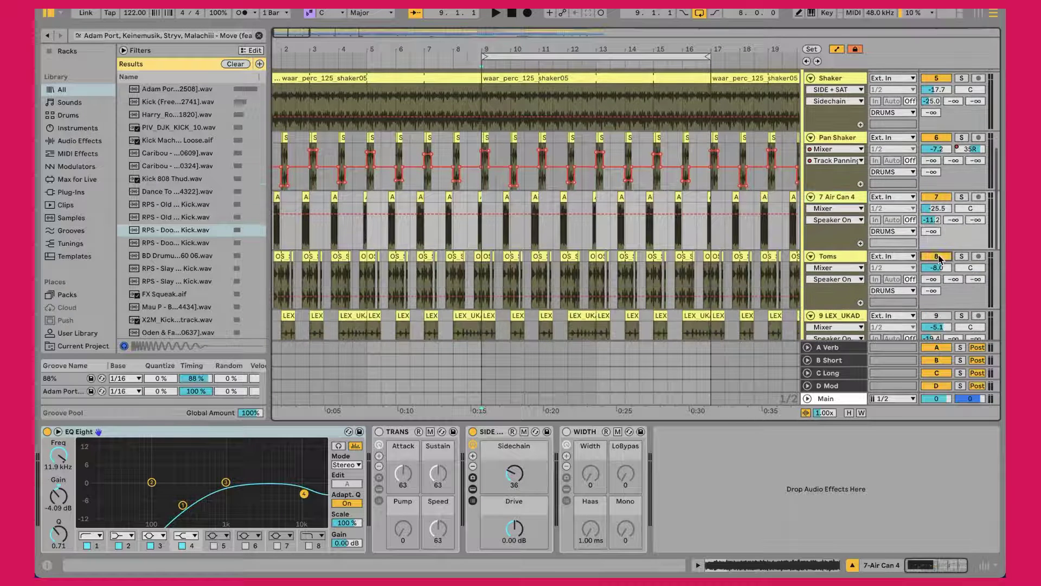
pyautogui.scroll(-2, 512, 223)
pyautogui.click(478, 243)
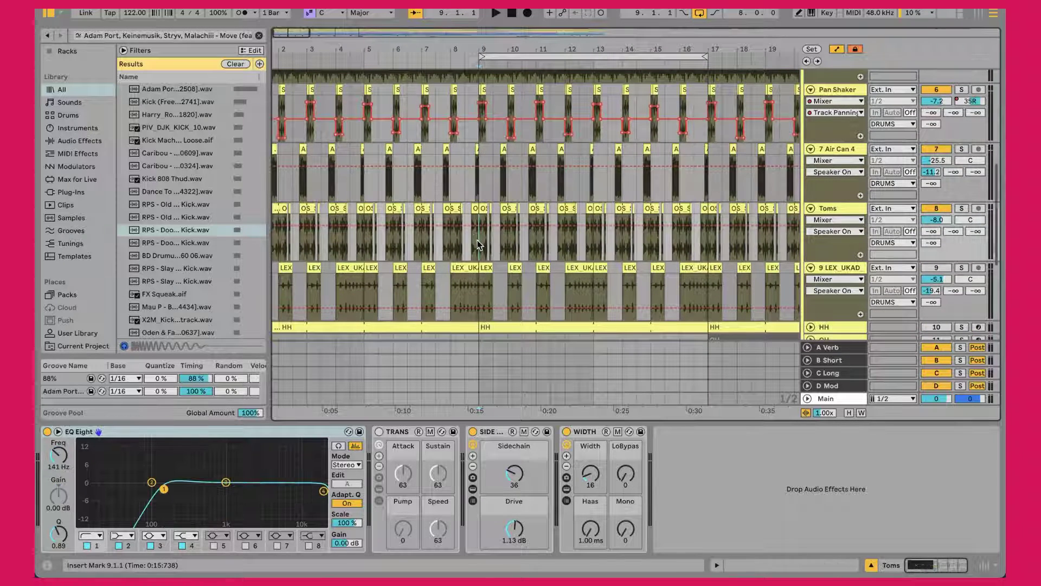
pyautogui.press('space')
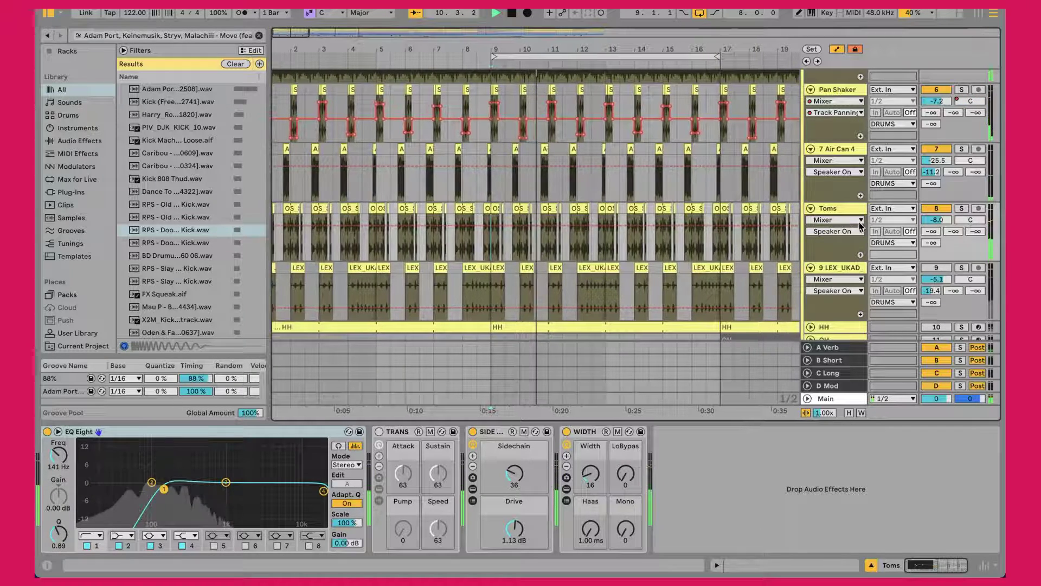
# Step: Solo the Toms track during playback, solo the Larse Kick in its place, then unsolo it to hear all active drums
pyautogui.click(962, 209)
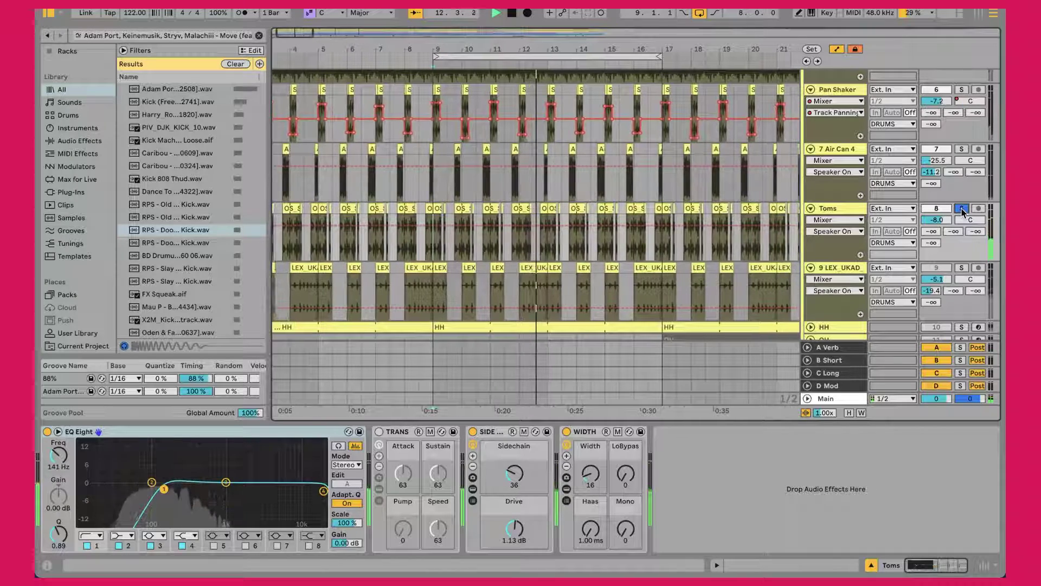
pyautogui.scroll(1, 960, 209)
pyautogui.scroll(8, 961, 209)
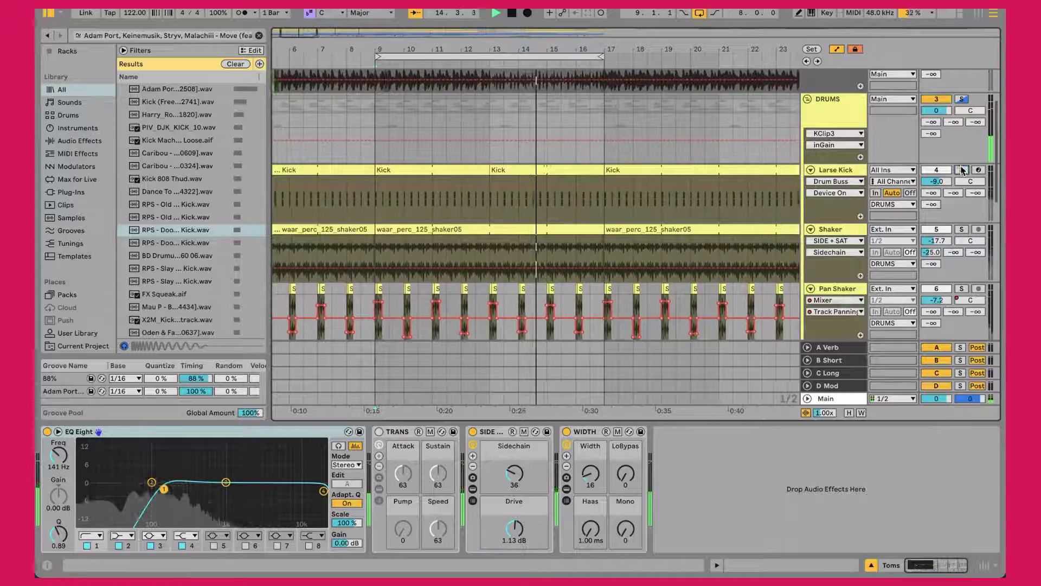
pyautogui.click(961, 169)
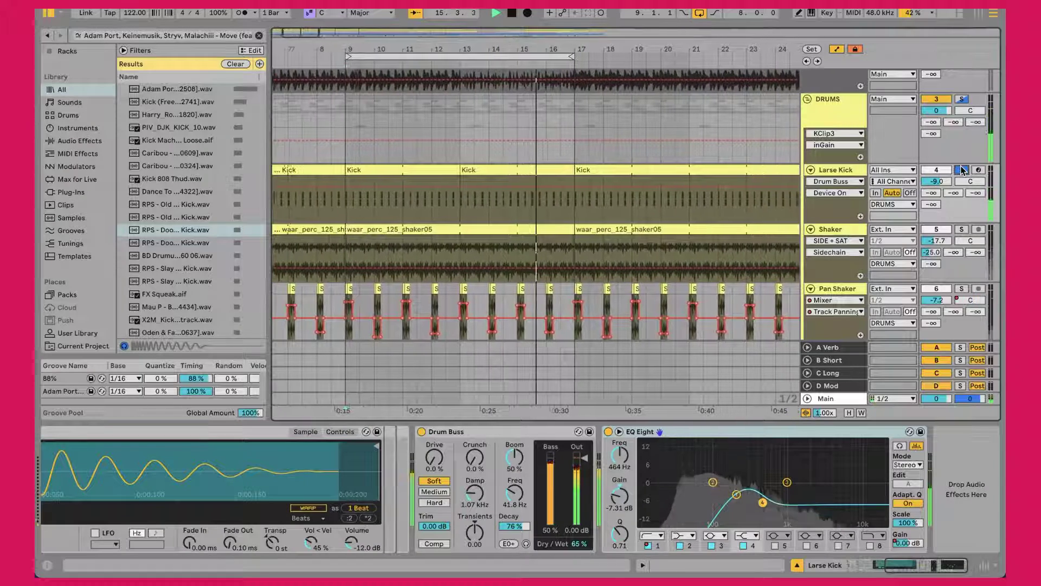
pyautogui.click(962, 170)
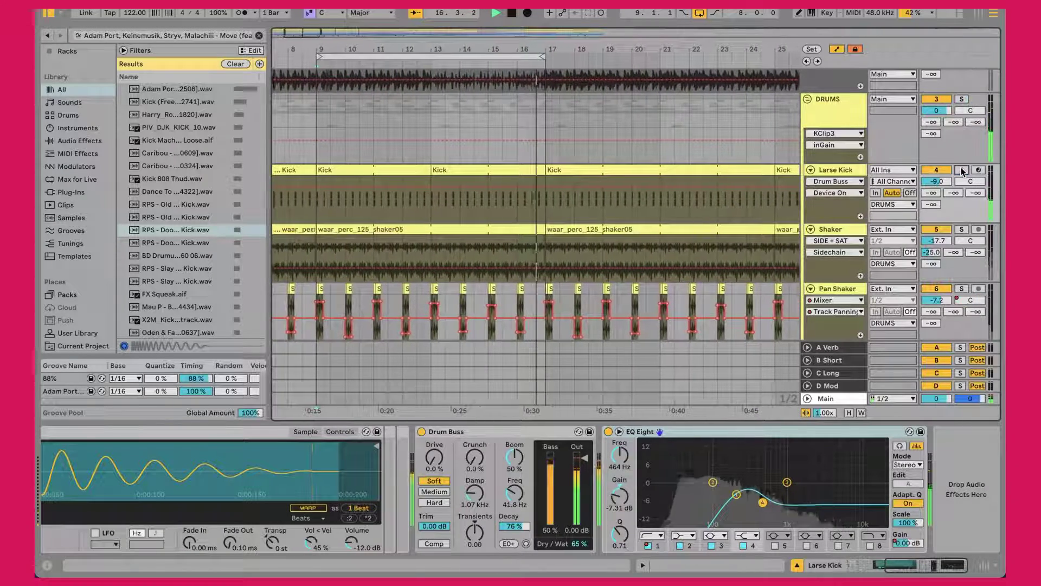
# Step: Solo REF during playback to compare it with the drums, then unsolo it and stop playback
pyautogui.press('s')
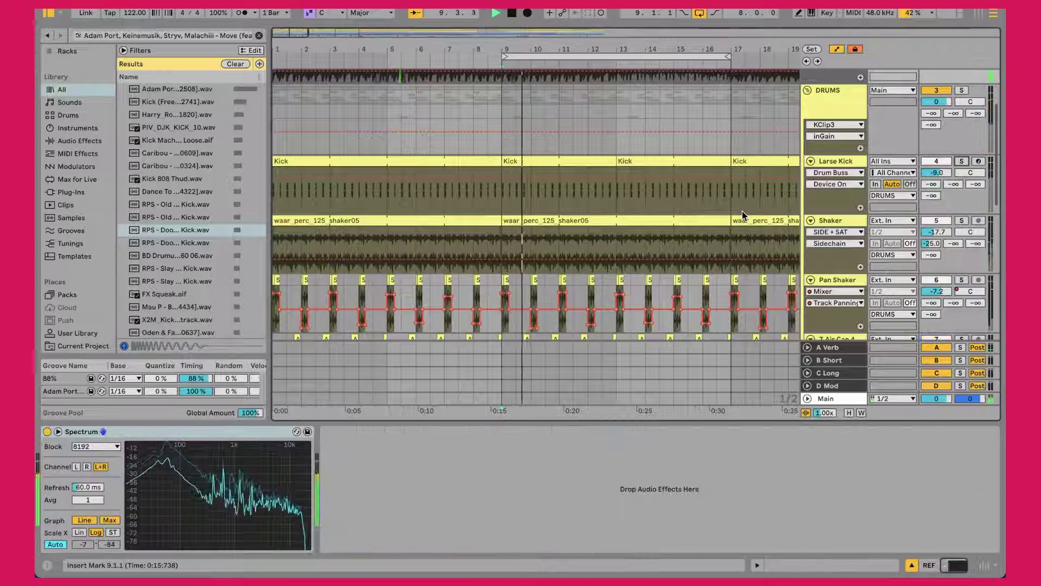
pyautogui.press('s')
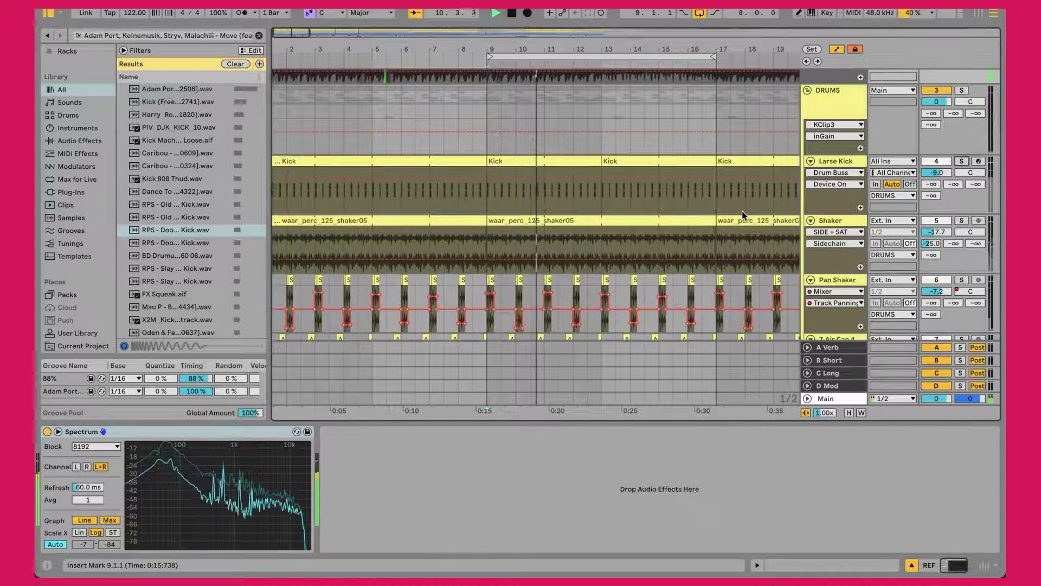
pyautogui.press('space')
pyautogui.scroll(-5, 742, 211)
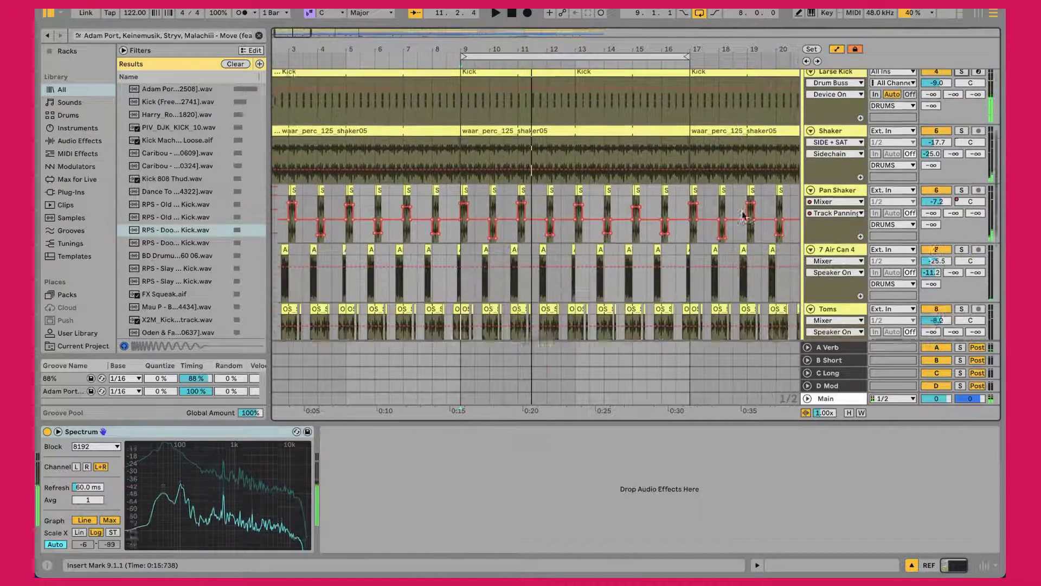
pyautogui.scroll(-1, 742, 214)
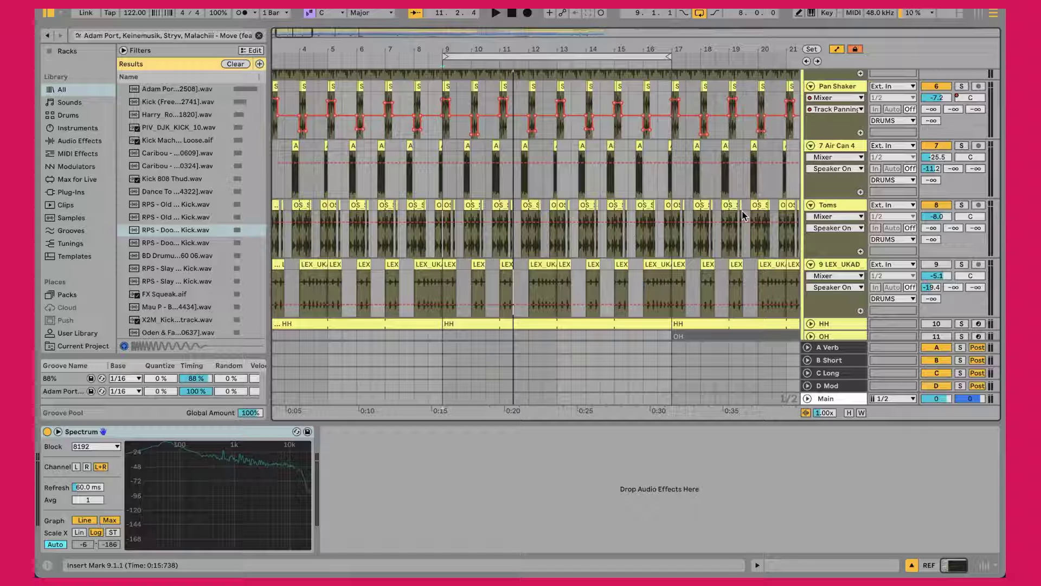
# Step: Examine the Toms clips from bar 9 to 11 up close while playing them from bar 9
pyautogui.click(471, 205)
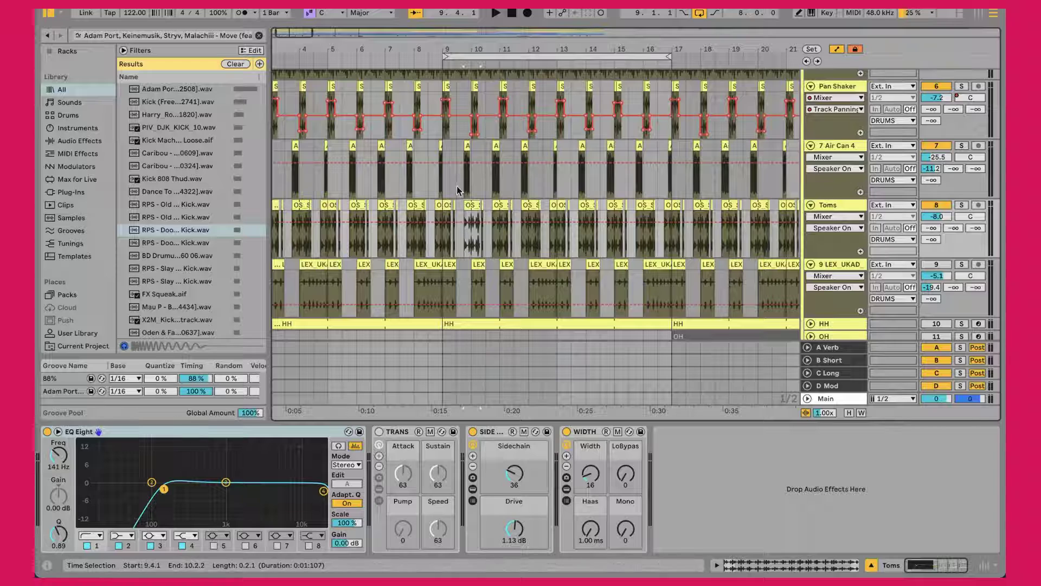
pyautogui.moveTo(454, 49); pyautogui.dragTo(455, 114)
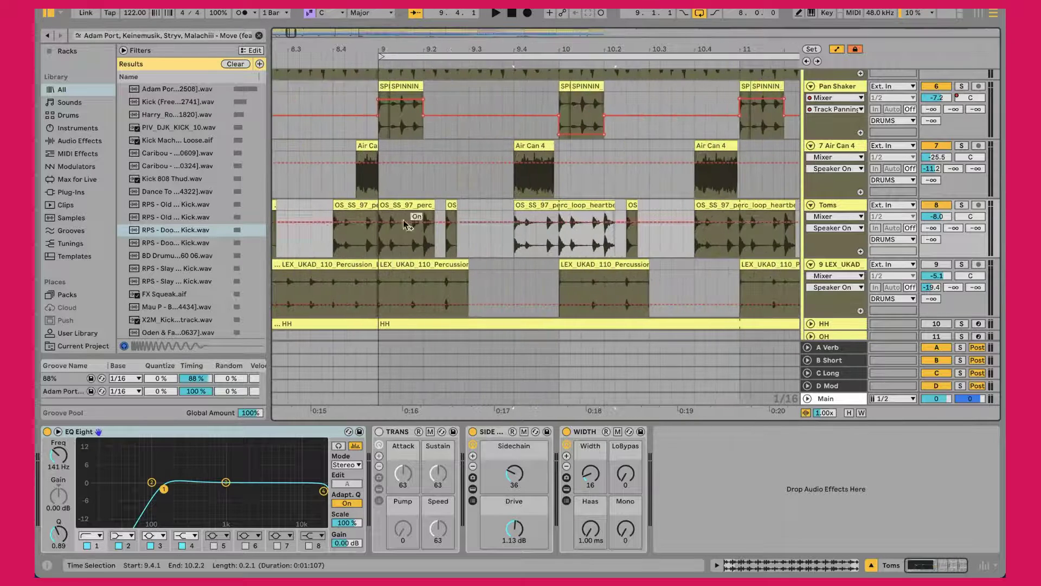
pyautogui.click(381, 244)
pyautogui.press('space')
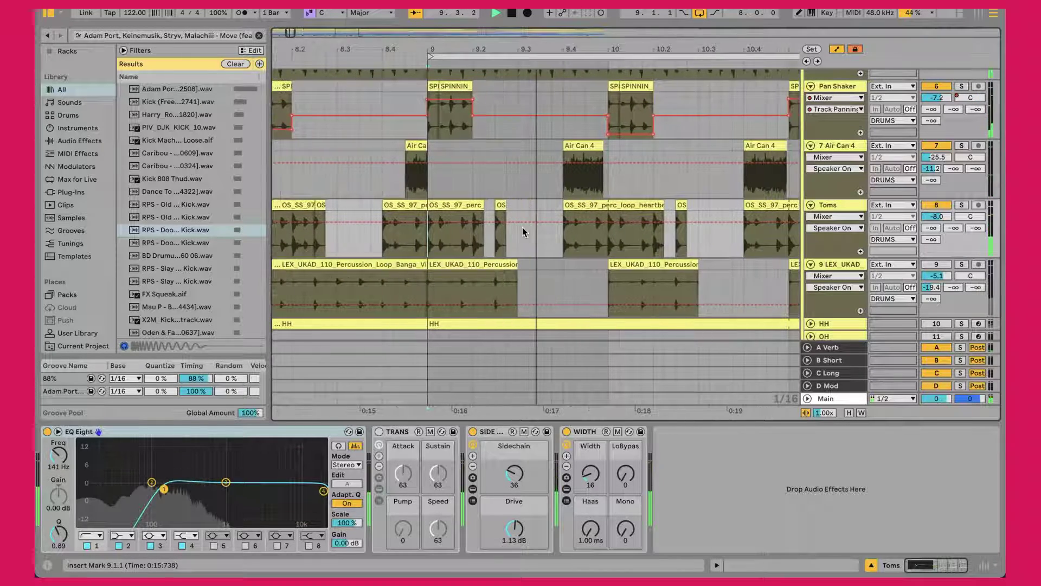
pyautogui.click(493, 220)
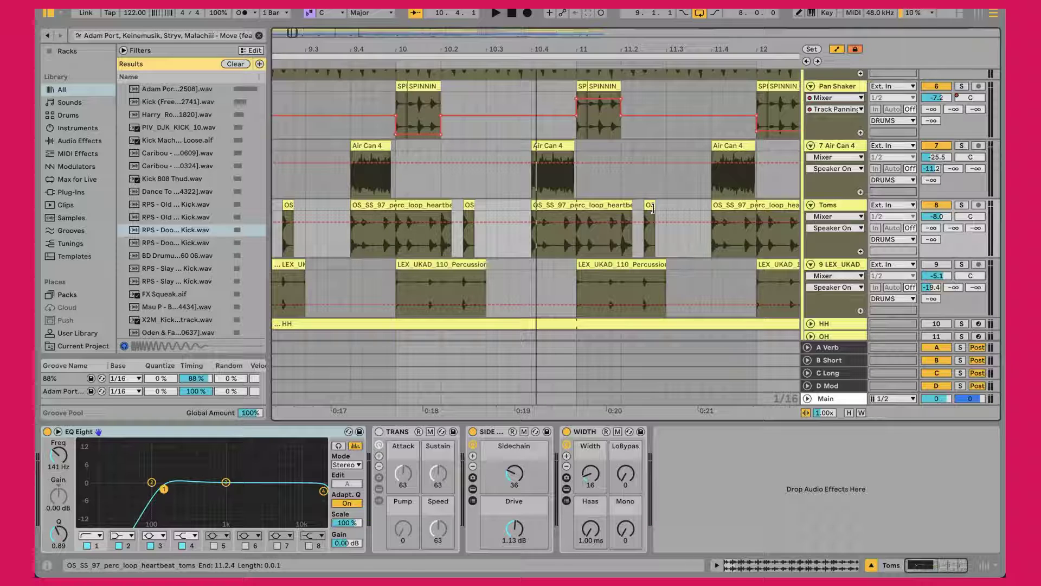
# Step: Set the Q of band 1, the low cut in the Toms track's EQ Eight, to 0.85
pyautogui.scroll(-1, 819, 200)
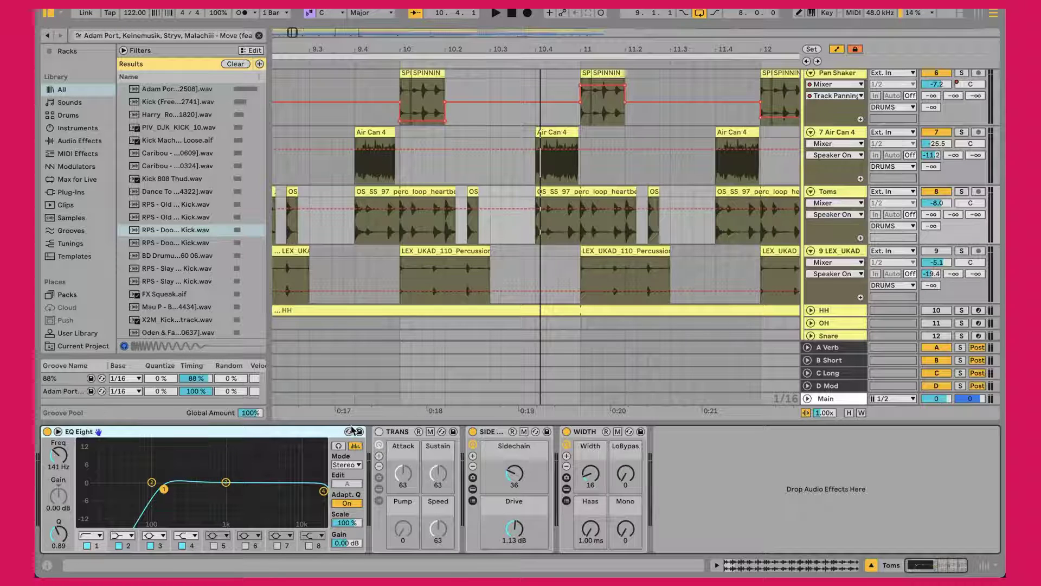
pyautogui.click(138, 492)
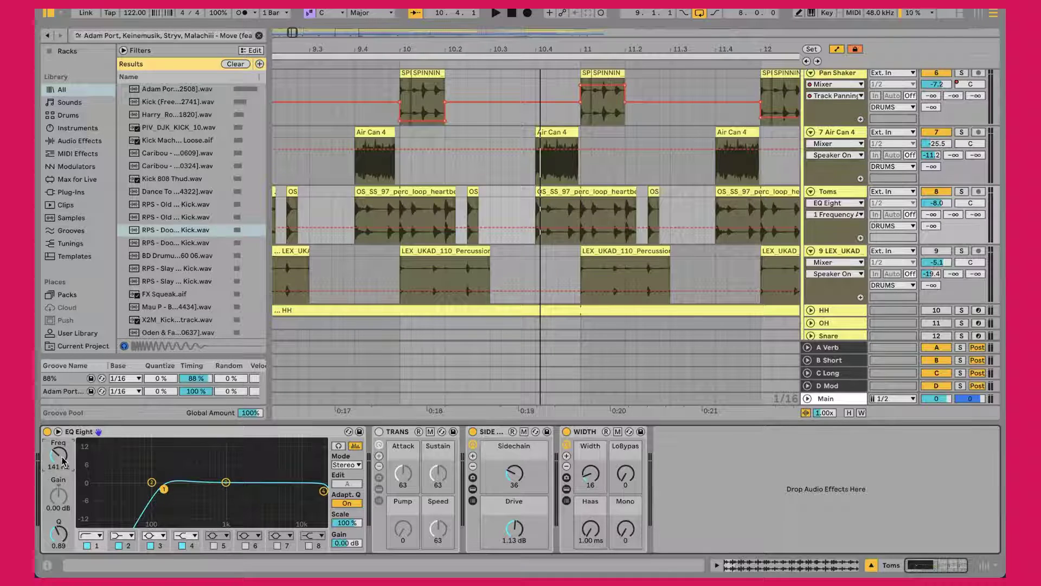
pyautogui.moveTo(59, 534); pyautogui.dragTo(58, 537)
# Step: View the Toms track's Sidechain macro and the Wider plug-in window from the WIDTH rack, then hide the rack's devices
pyautogui.click(519, 473)
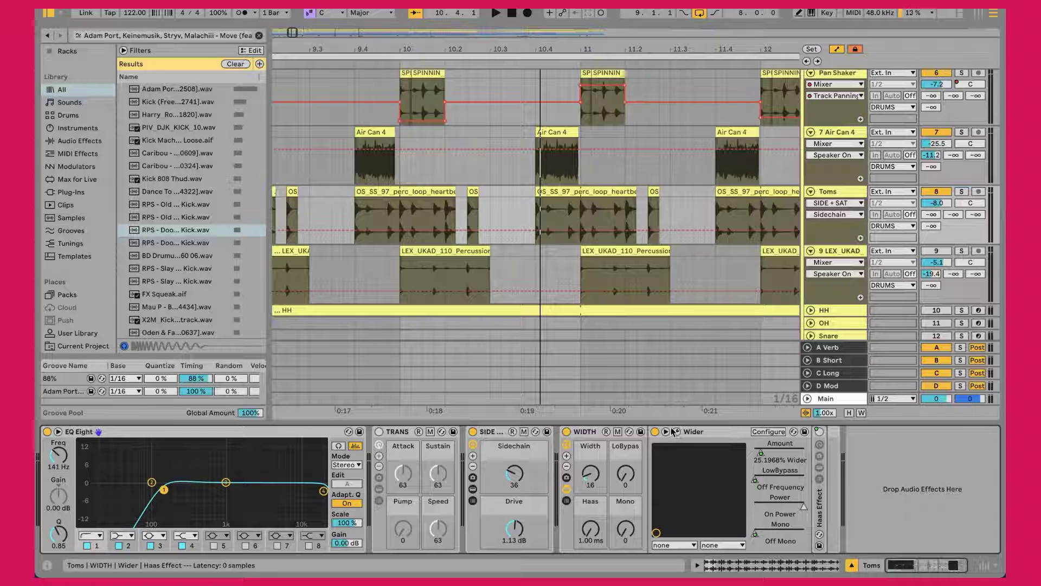
pyautogui.click(677, 431)
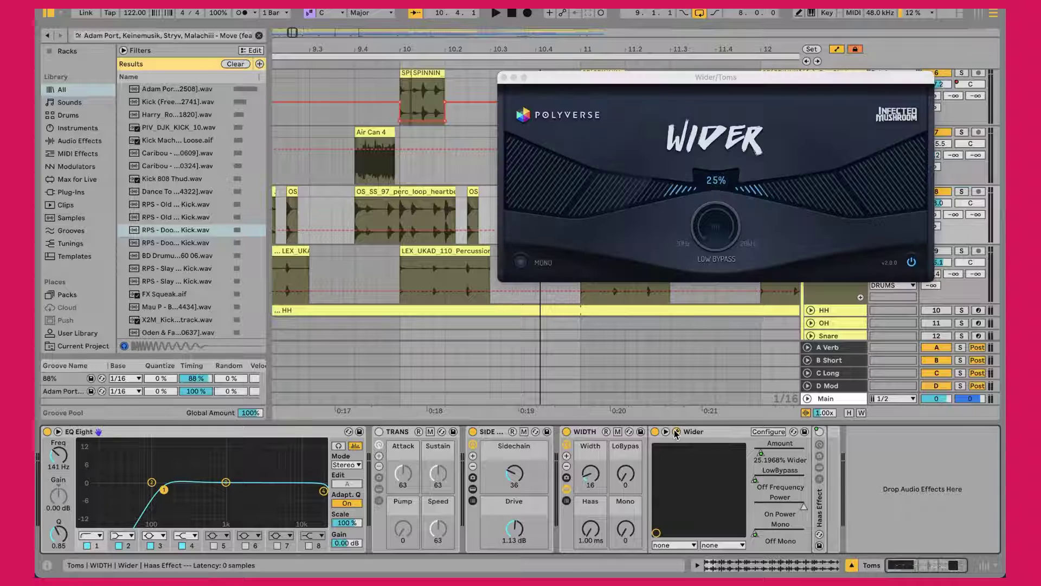
pyautogui.click(504, 78)
pyautogui.click(567, 488)
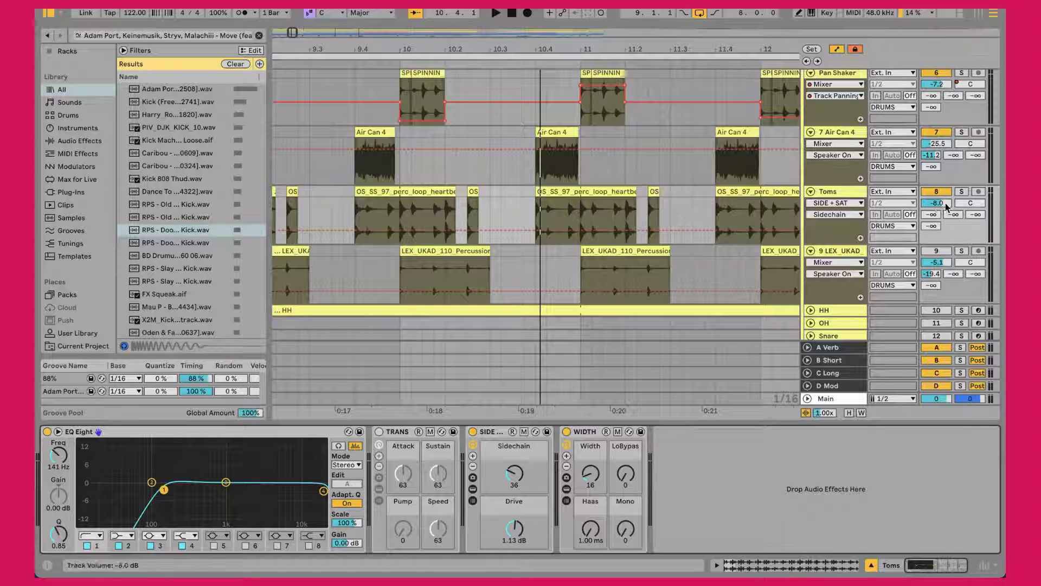
# Step: Activate the 9 LEX_UKAD percussion track and play it with the other active drums from bar 9
pyautogui.scroll(-1, 926, 228)
pyautogui.click(924, 239)
pyautogui.moveTo(629, 44); pyautogui.dragTo(629, 24)
pyautogui.click(536, 275)
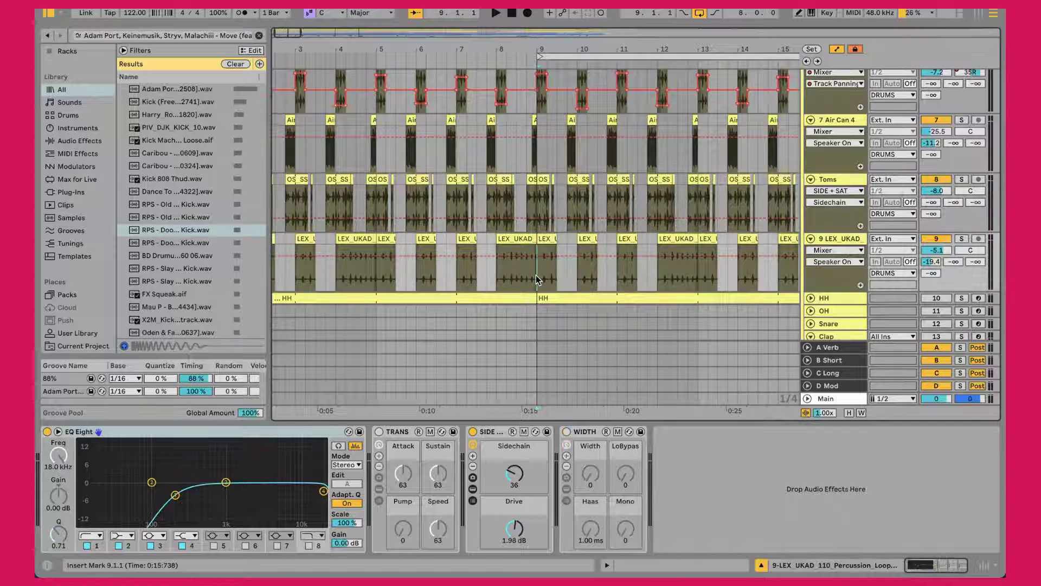
pyautogui.press('space')
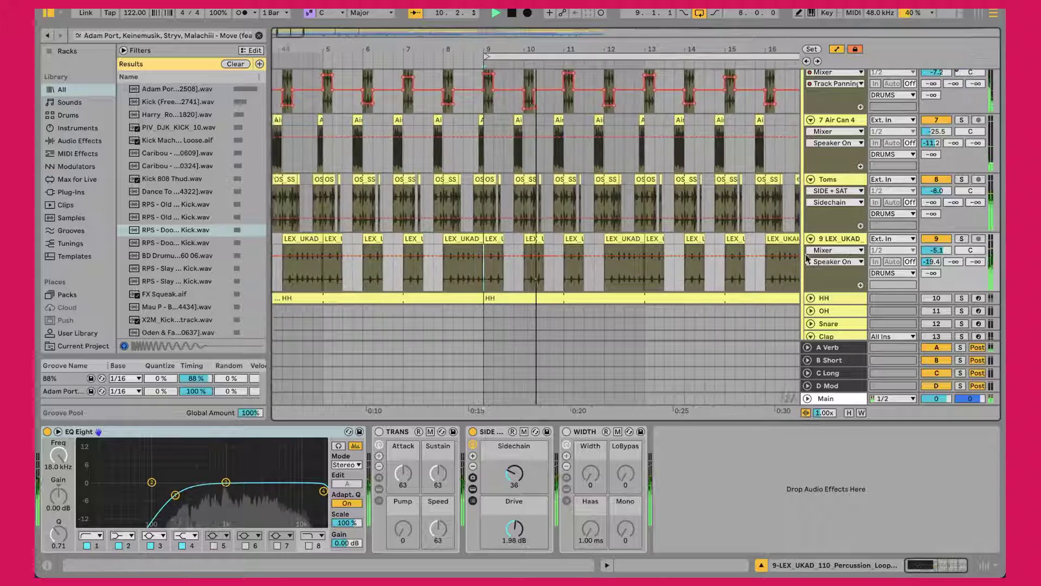
# Step: Solo the 9 LEX_UKAD track during playback, then unsolo it and stop playback
pyautogui.click(962, 239)
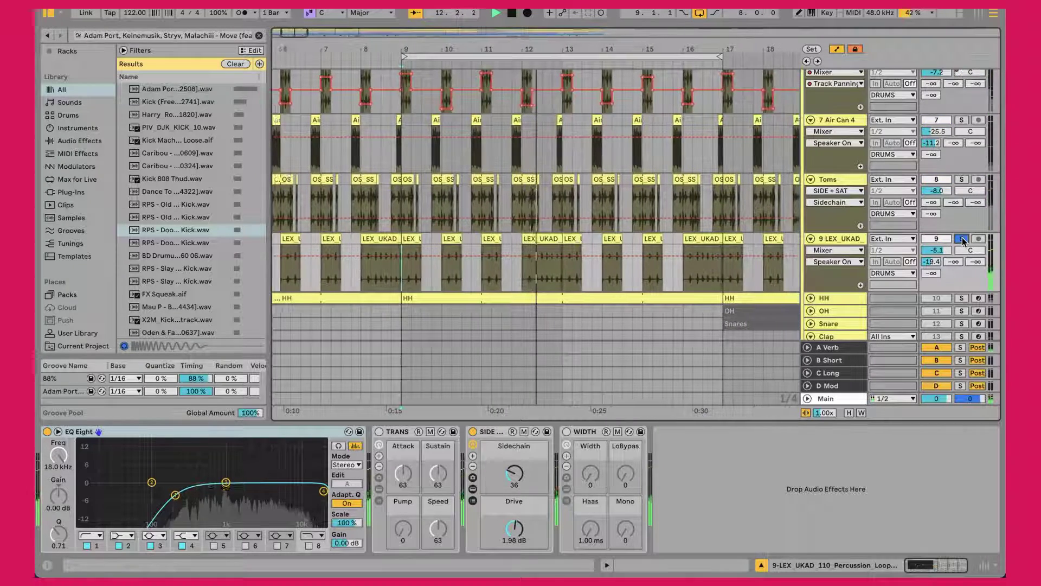
pyautogui.click(962, 238)
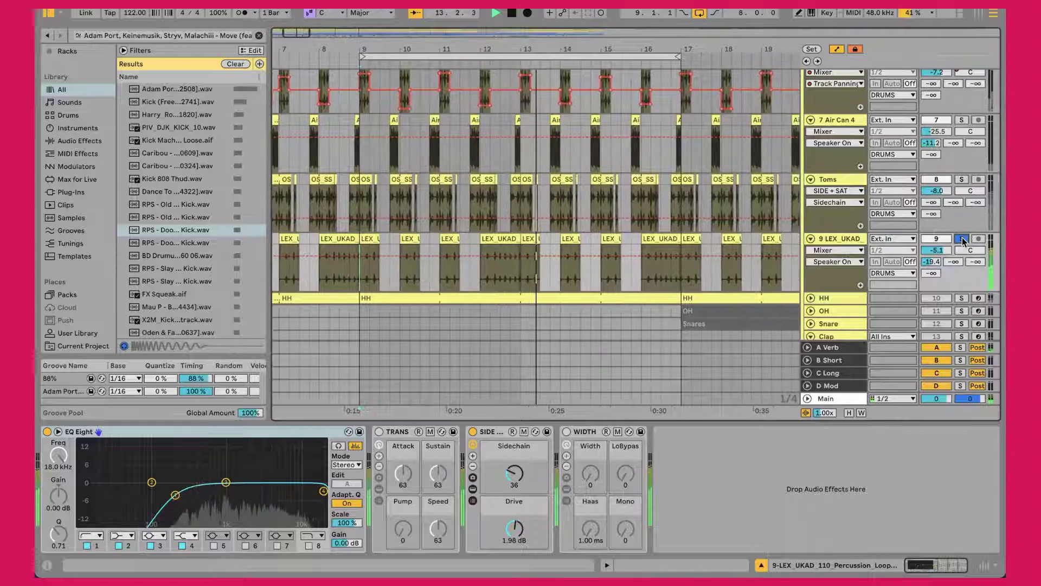
pyautogui.press('space')
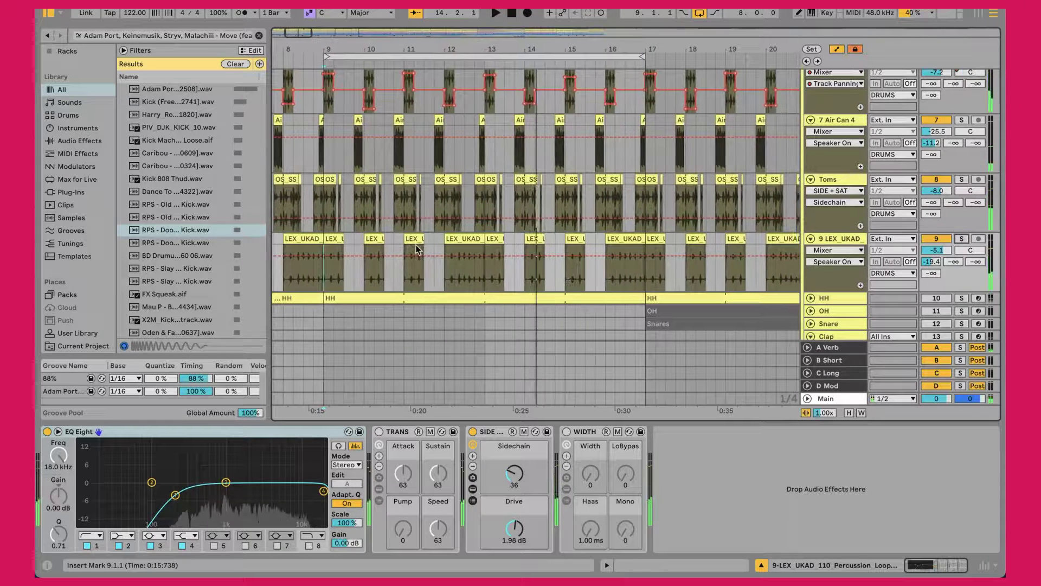
# Step: Play the soloed REF track from bar 9 to compare it with the added percussion, then unsolo it and stop playback
pyautogui.hscroll(-2, 386, 257)
pyautogui.click(382, 270)
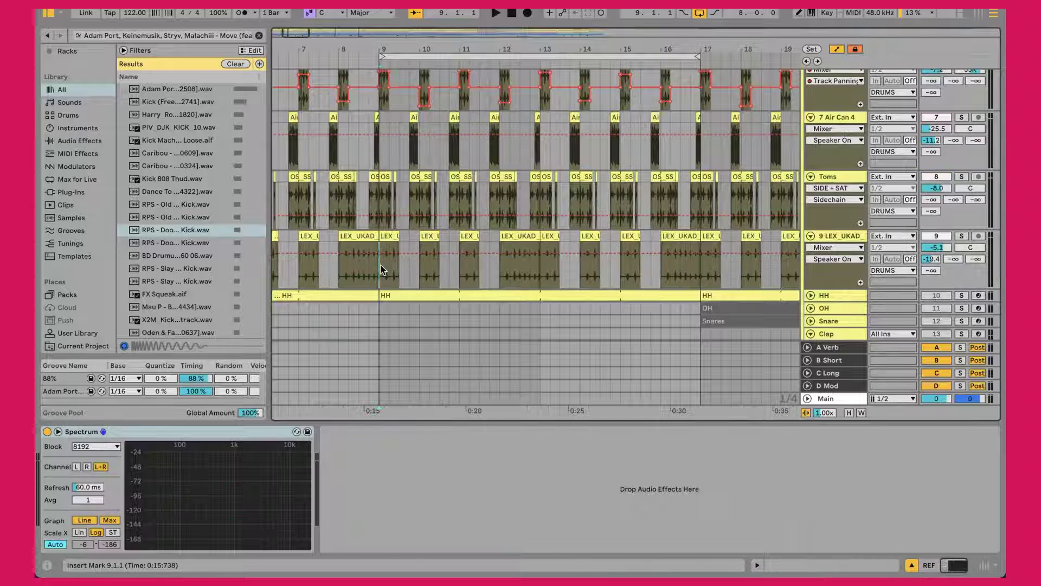
pyautogui.press('space')
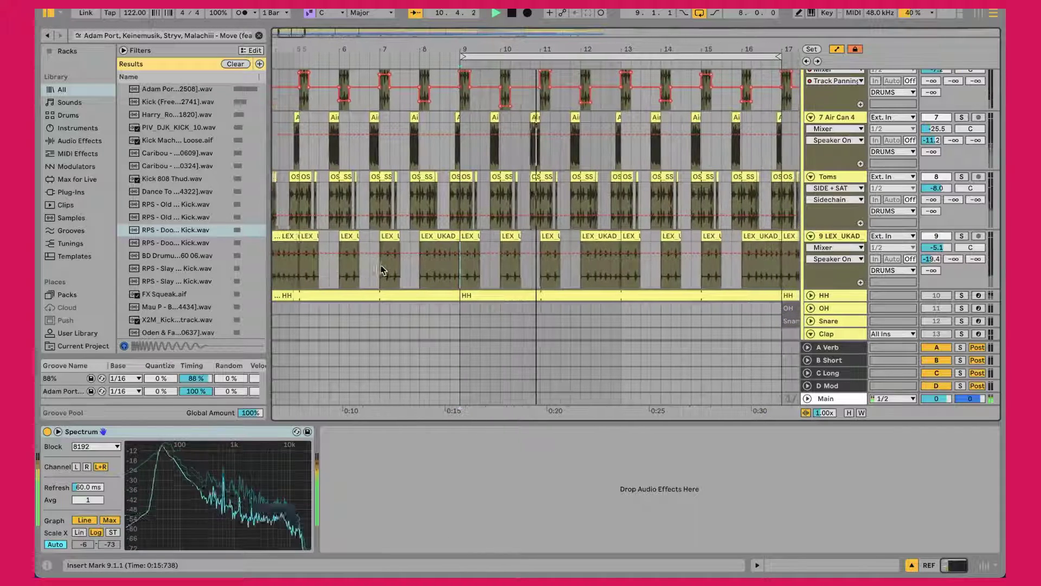
pyautogui.press('s')
pyautogui.press('space')
pyautogui.press('space')
pyautogui.press('space')
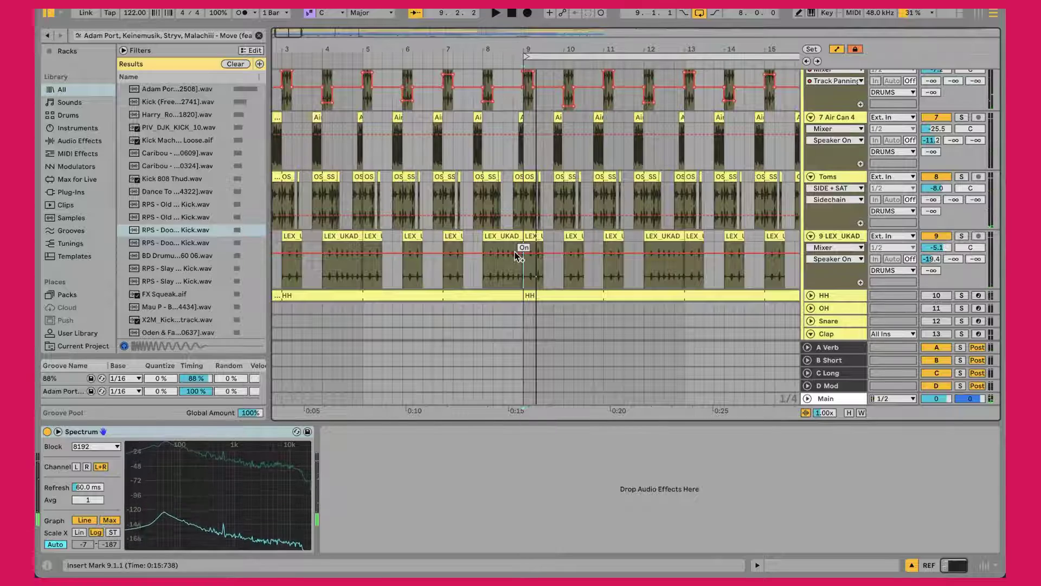
# Step: Examine the 9 LEX_UKAD percussion clips at bars 9, 10 and 12 one after another
pyautogui.scroll(5, 516, 255)
pyautogui.scroll(-5, 516, 257)
pyautogui.scroll(-2, 516, 257)
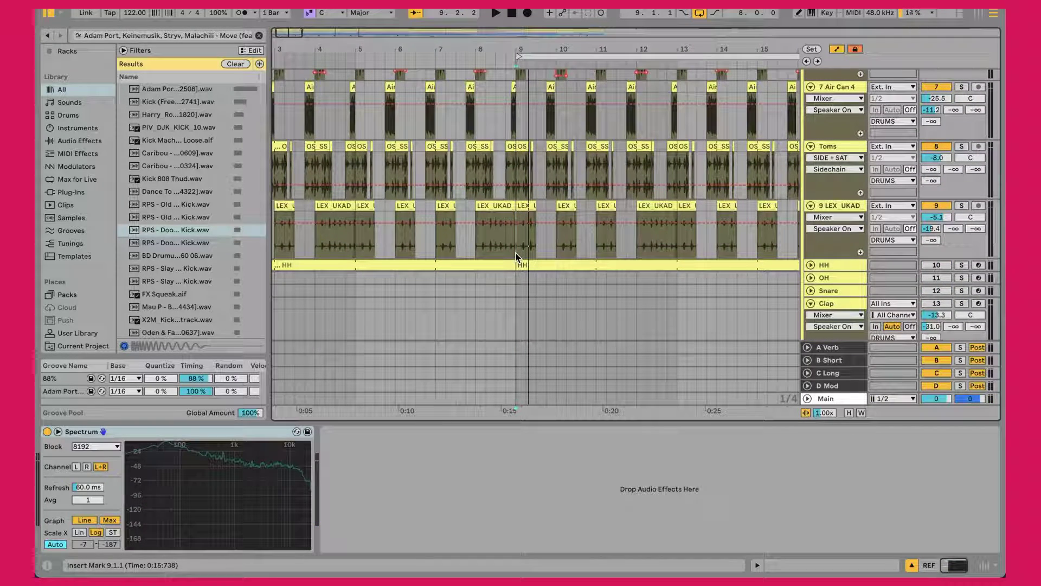
pyautogui.click(525, 204)
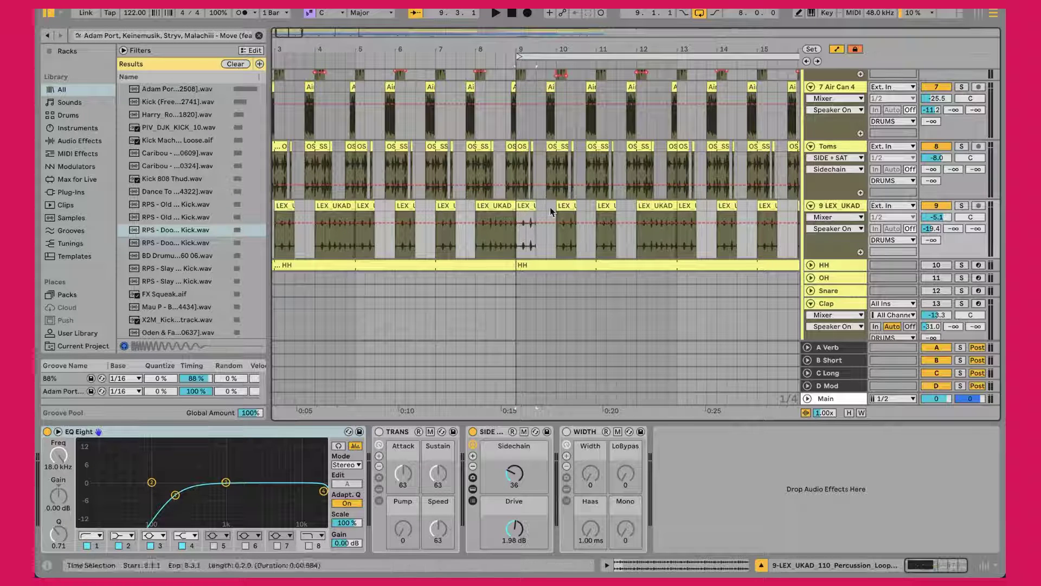
pyautogui.click(570, 205)
pyautogui.click(648, 206)
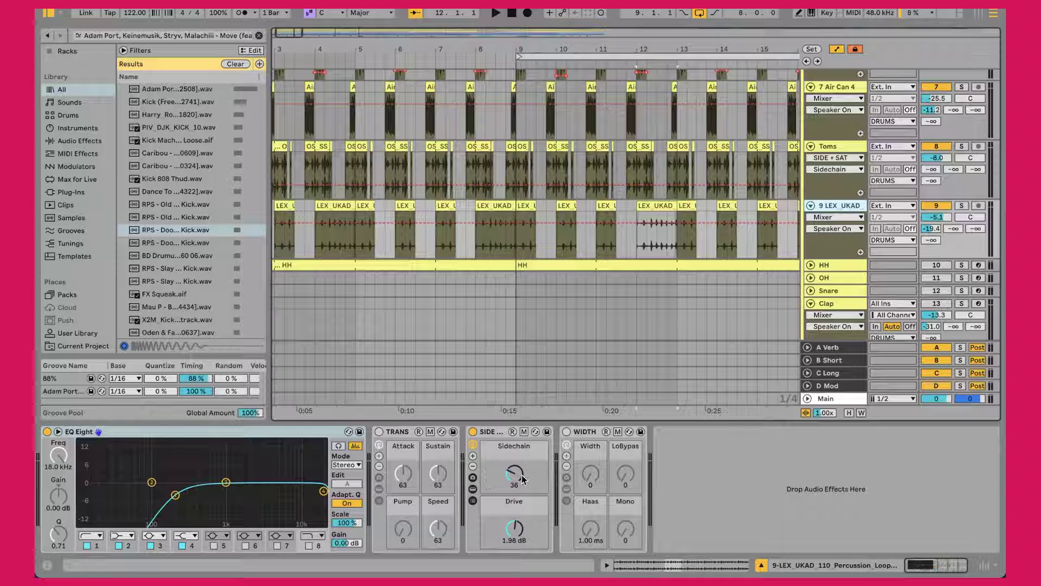
# Step: Show the Utility, Shaper and Saturator inside the 9 LEX_UKAD track's SIDE + SAT rack, then hide them again
pyautogui.click(473, 488)
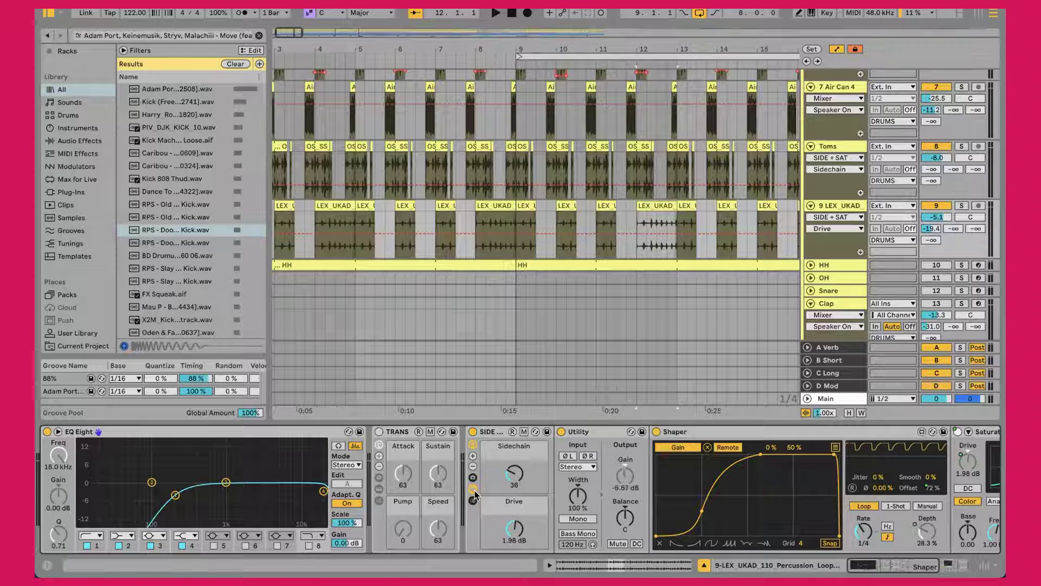
pyautogui.hscroll(5, 474, 490)
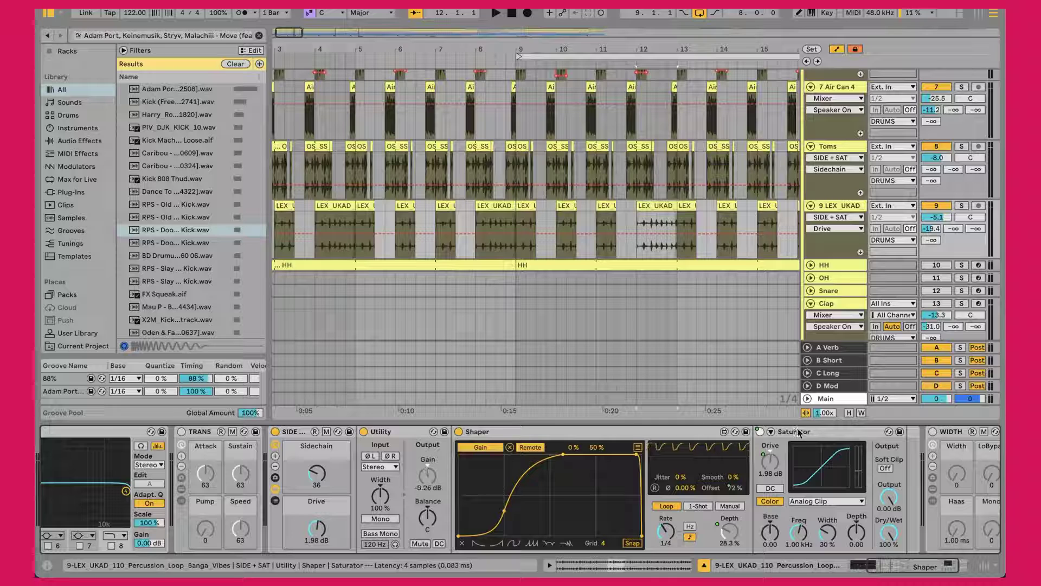
pyautogui.click(276, 487)
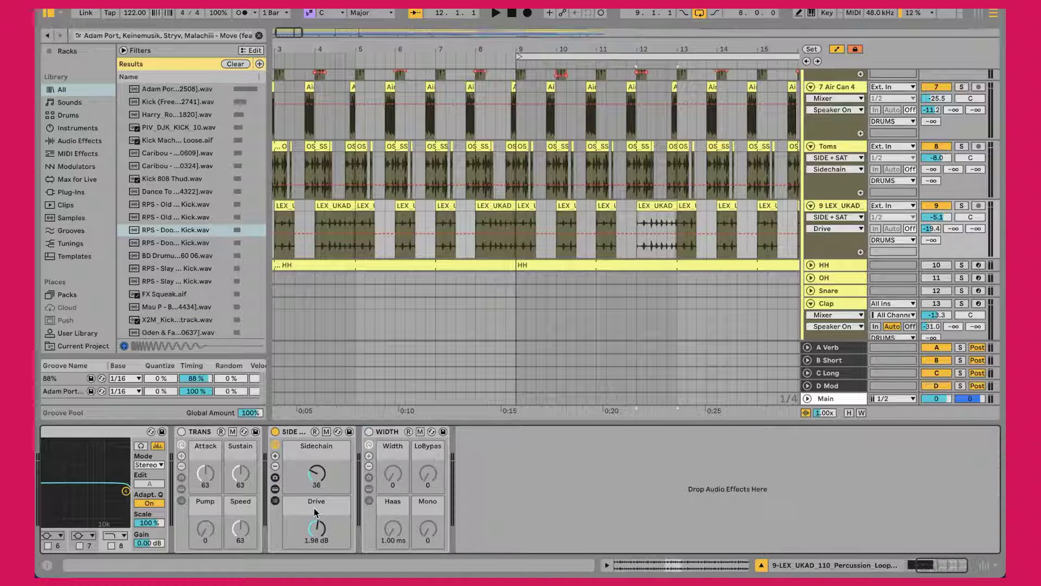
# Step: Unfold the HH track, activate it and start playback from bar 9
pyautogui.hscroll(-2, 329, 530)
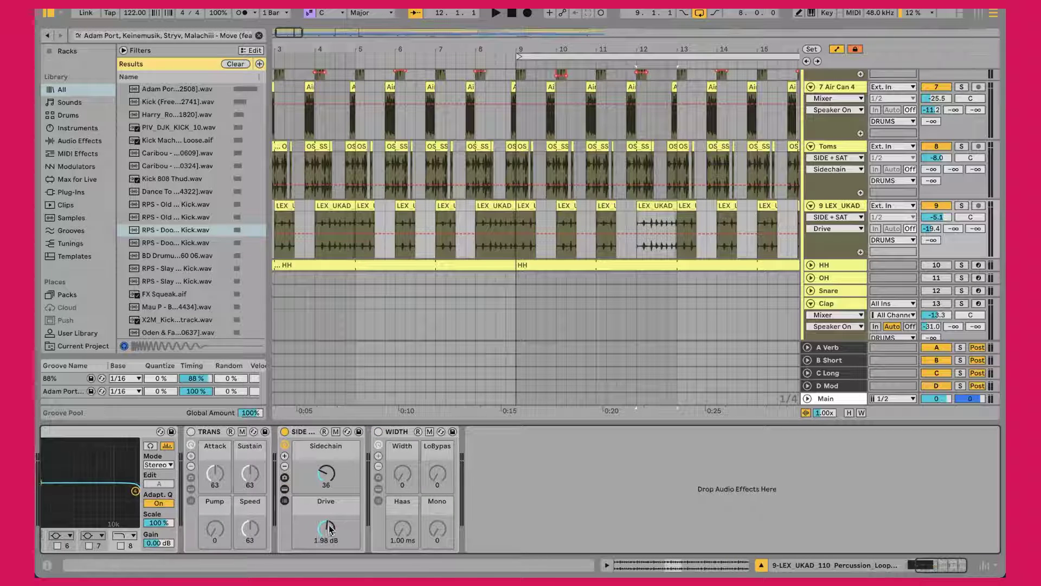
pyautogui.click(677, 309)
pyautogui.hscroll(-3, 678, 309)
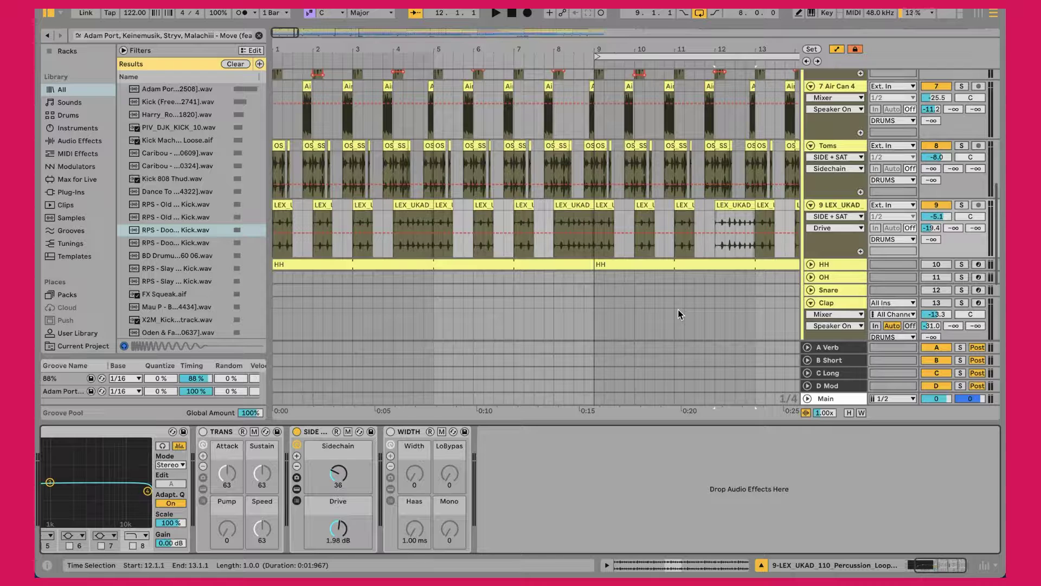
pyautogui.hscroll(3, 677, 309)
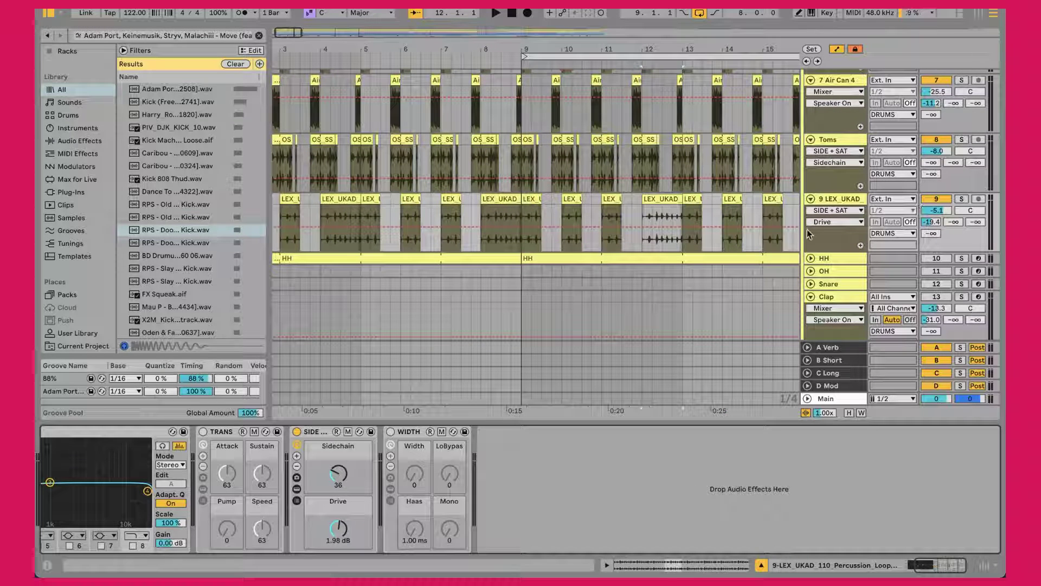
pyautogui.click(811, 258)
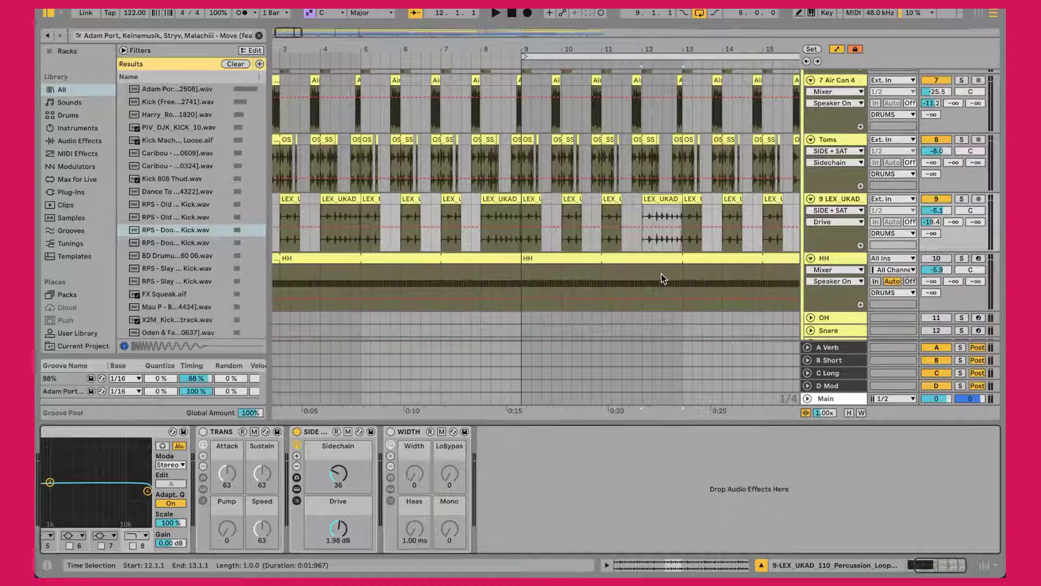
pyautogui.hscroll(3, 661, 273)
pyautogui.click(437, 268)
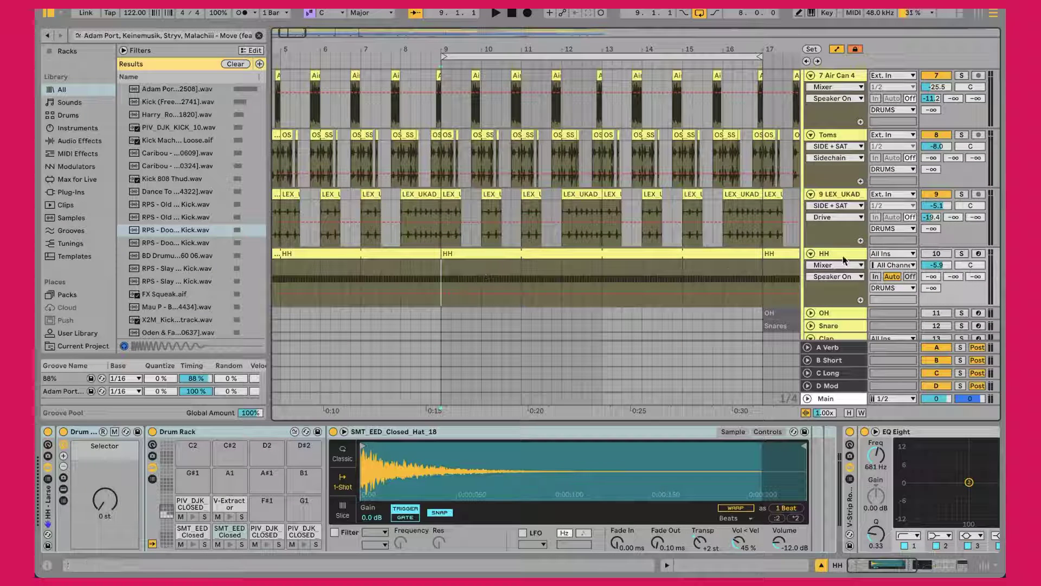
pyautogui.click(941, 252)
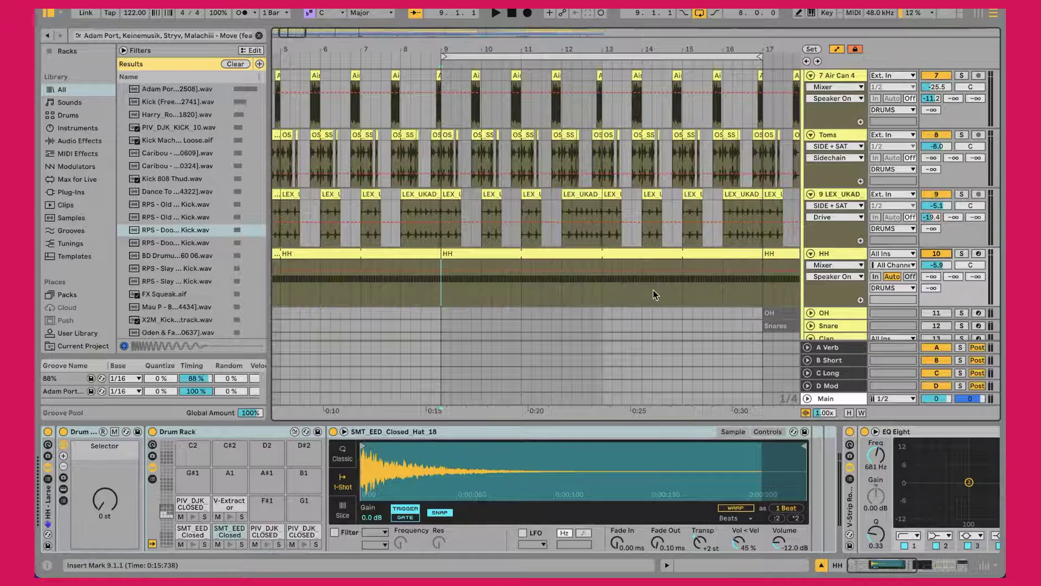
pyautogui.press('space')
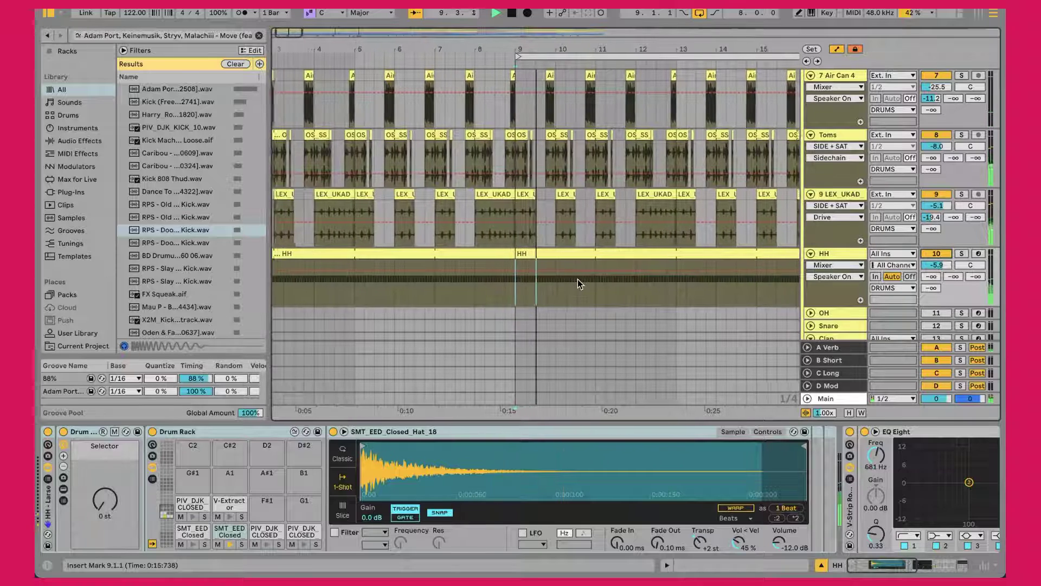
# Step: Solo the HH track during playback, then unsolo it and stop playback
pyautogui.click(961, 254)
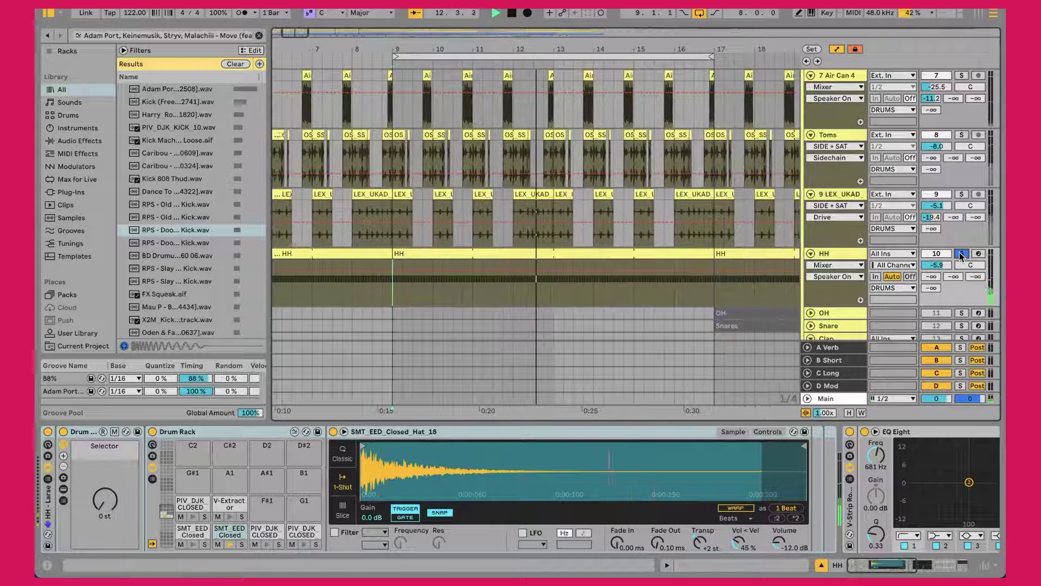
pyautogui.click(961, 254)
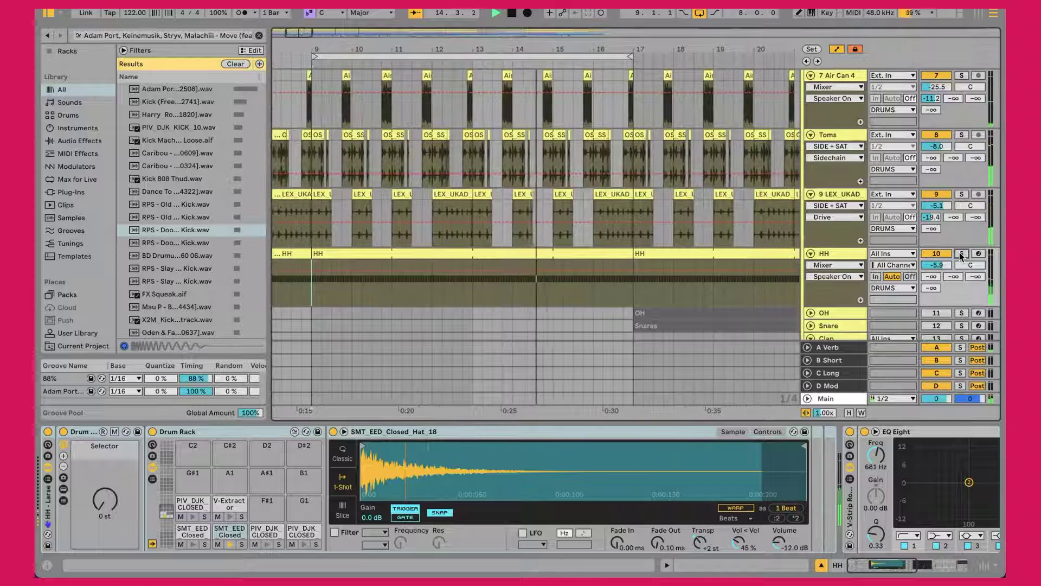
pyautogui.press('space')
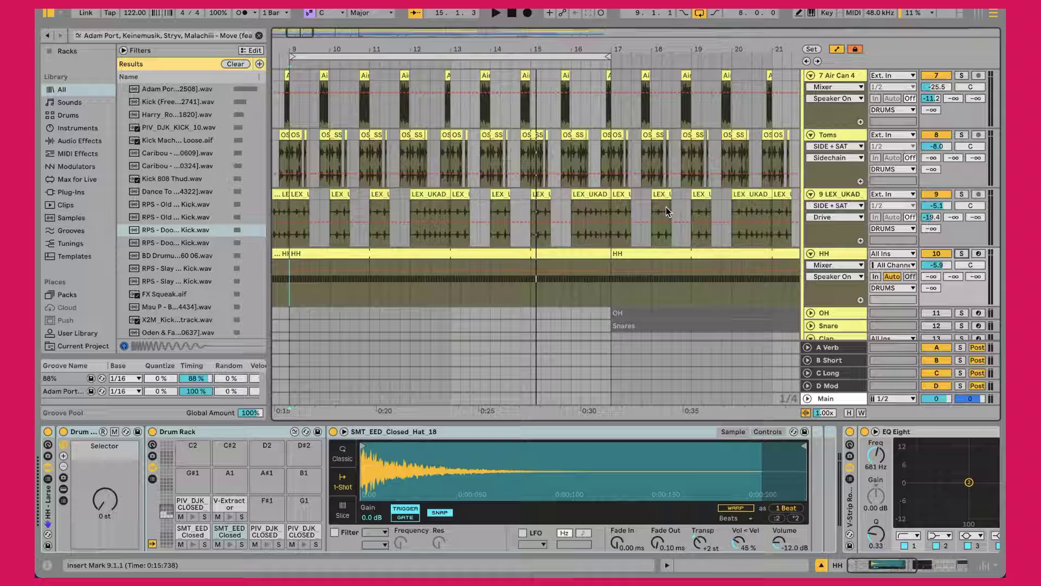
# Step: Open the HH clip starting at bar 9 and examine the velocities of its first two SMT_EED_Closed_Hat_18 notes
pyautogui.doubleClick(536, 262)
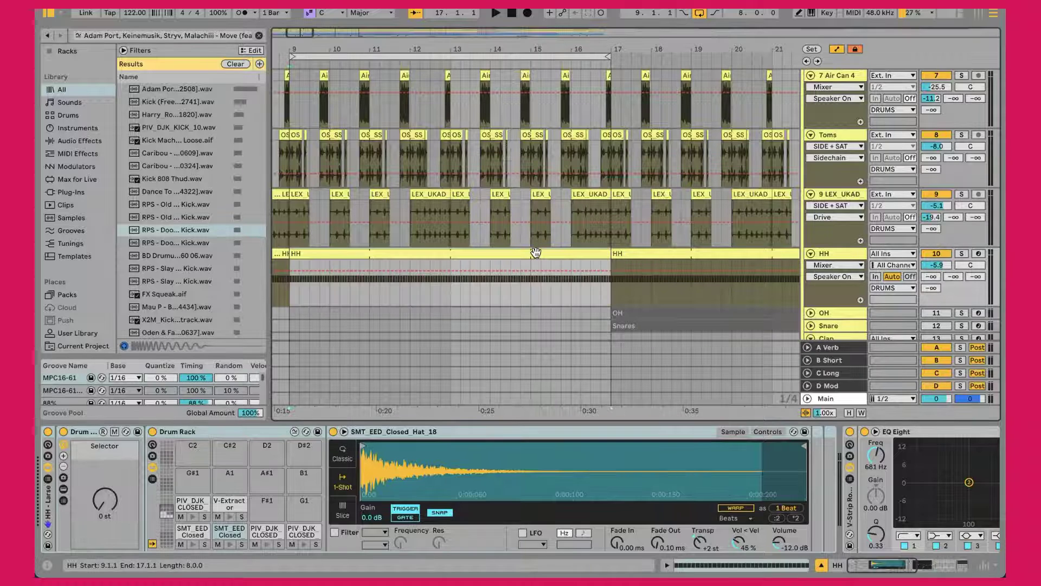
pyautogui.scroll(-2, 418, 473)
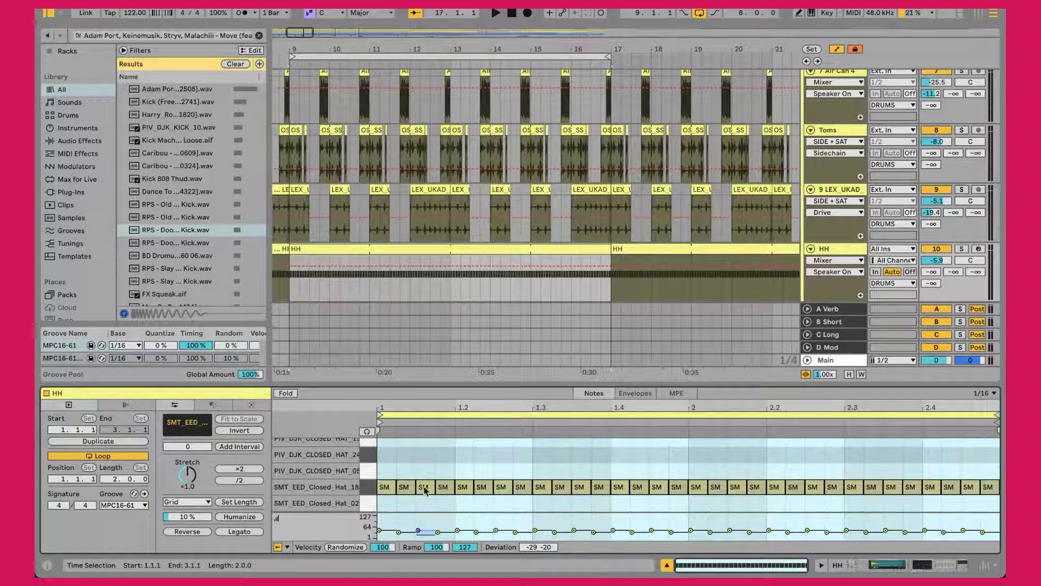
pyautogui.rightClick(437, 476)
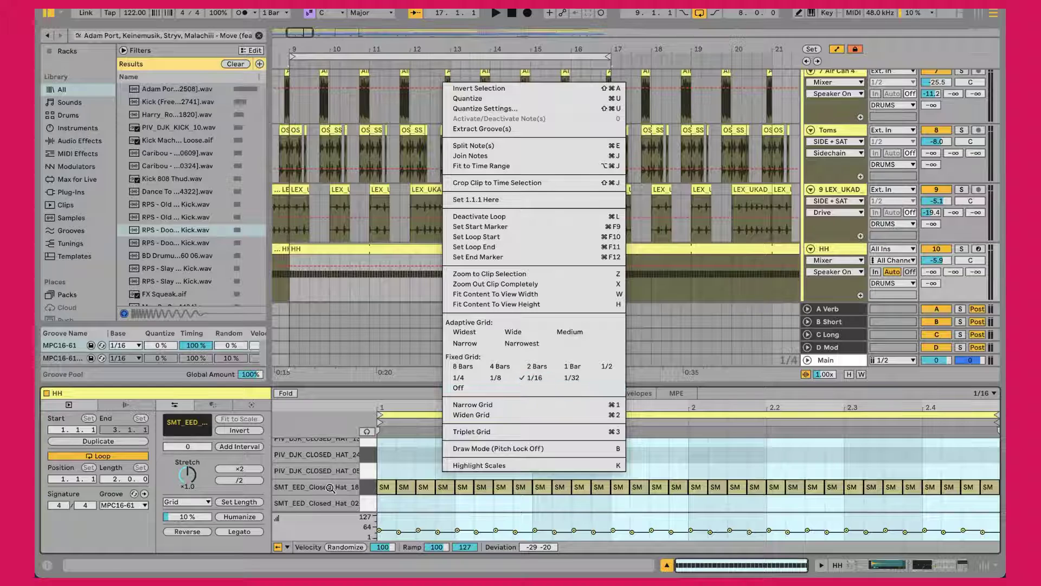
pyautogui.click(408, 458)
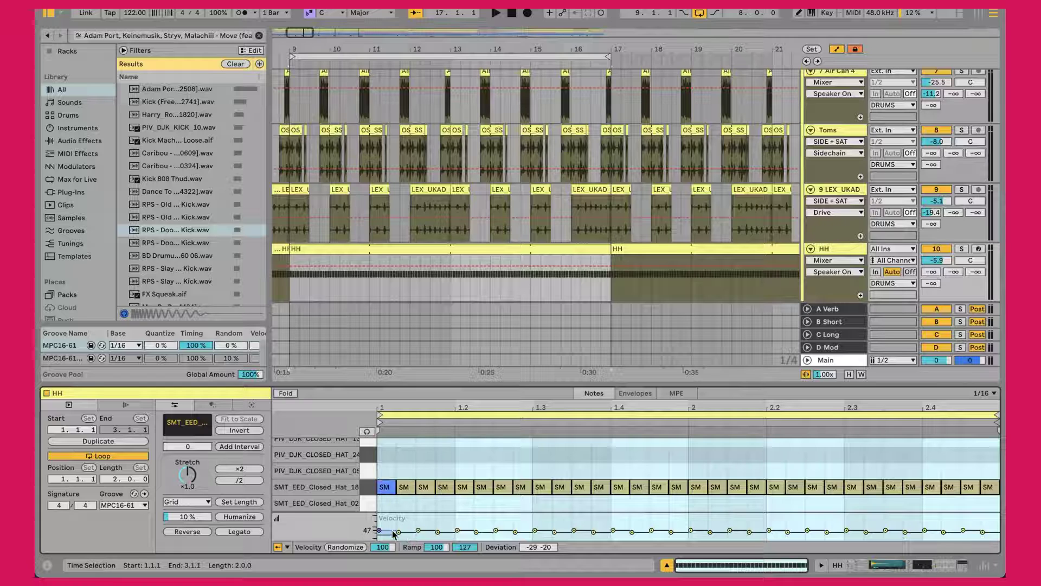
pyautogui.click(392, 523)
pyautogui.click(385, 487)
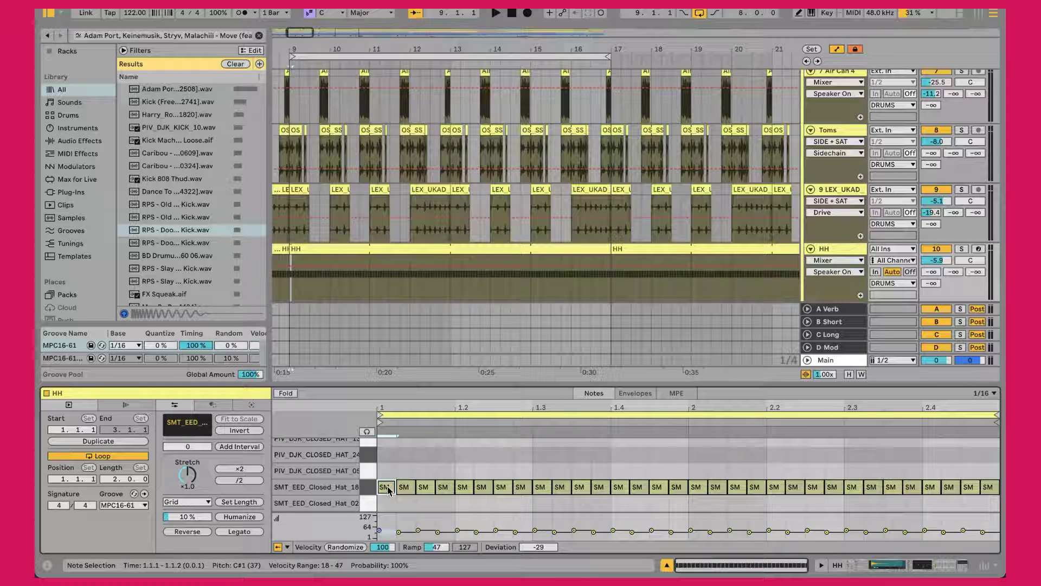
pyautogui.click(399, 532)
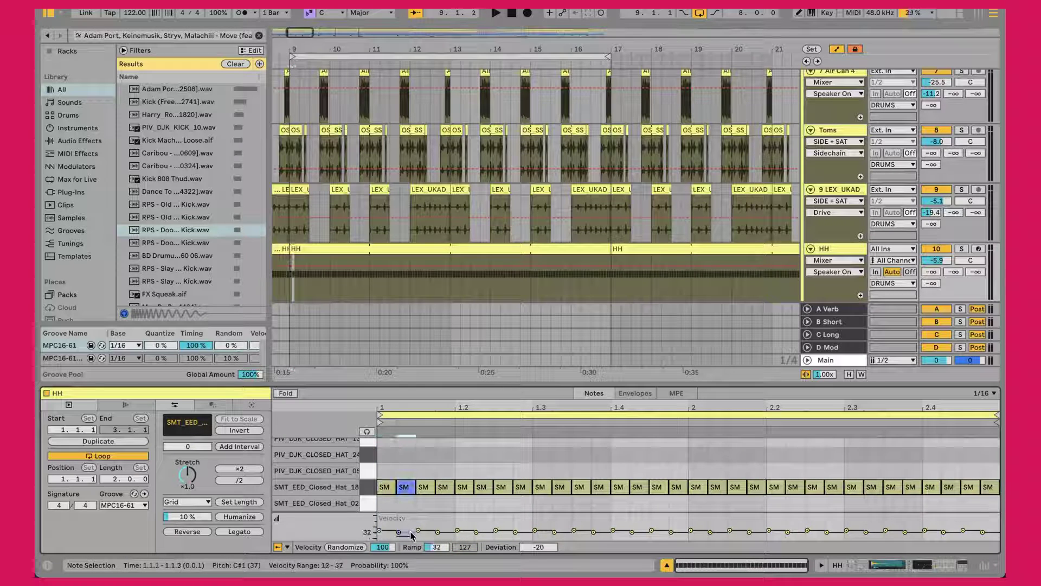
pyautogui.moveTo(398, 532); pyautogui.dragTo(410, 534)
pyautogui.press('super+z')
pyautogui.press('super+z')
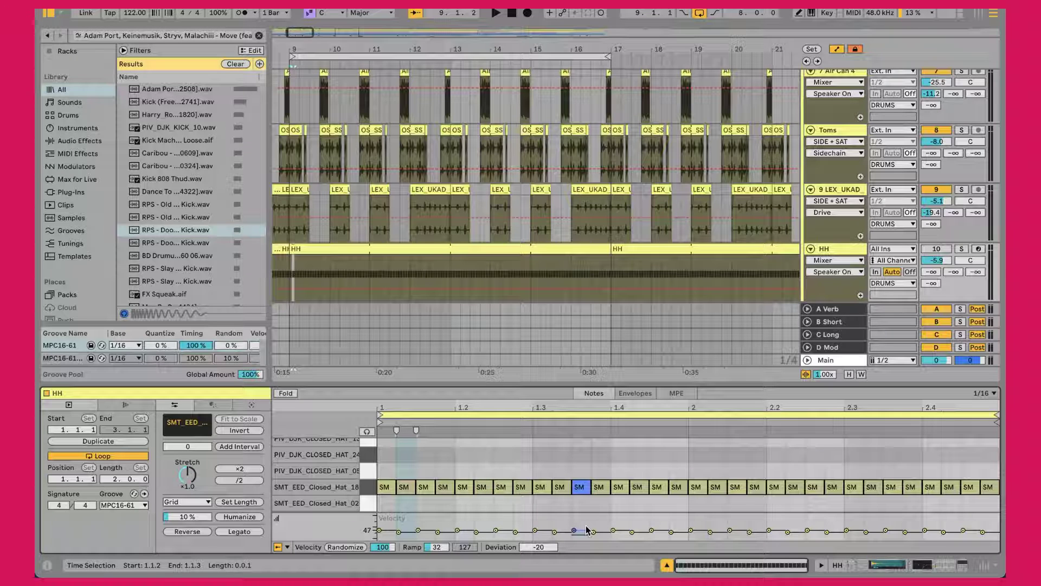
# Step: Show the HH track's device chain and inspect the kHs Transient Shaper inside its TRANS rack, then hide it again
pyautogui.click(856, 249)
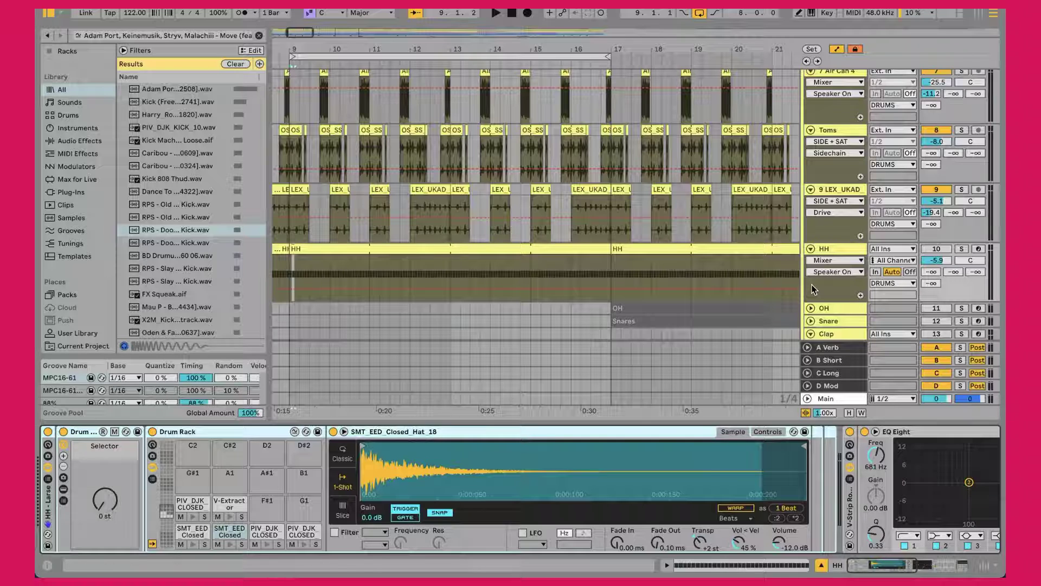
pyautogui.hscroll(10, 329, 542)
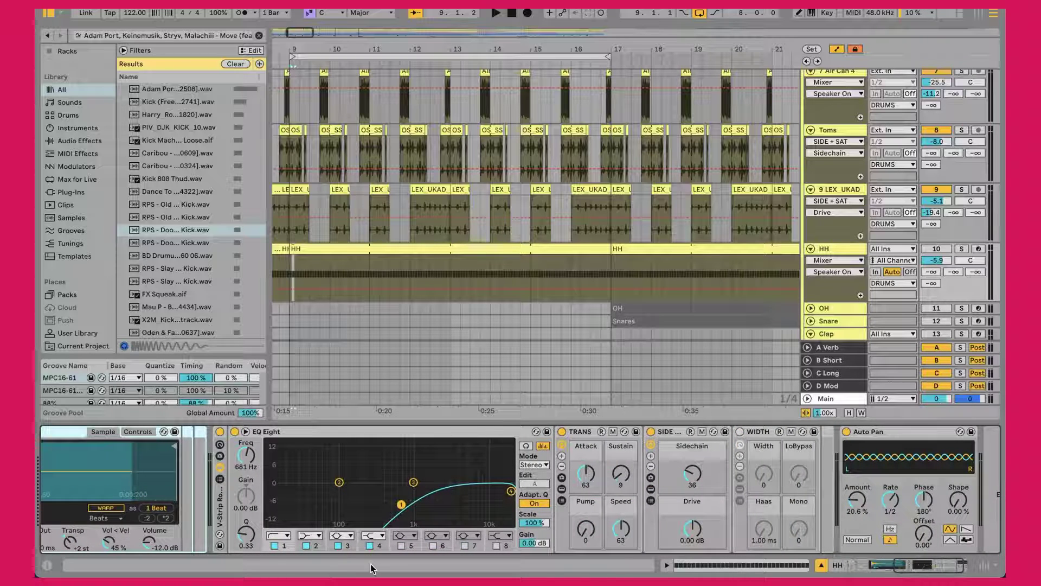
pyautogui.click(562, 492)
pyautogui.click(671, 431)
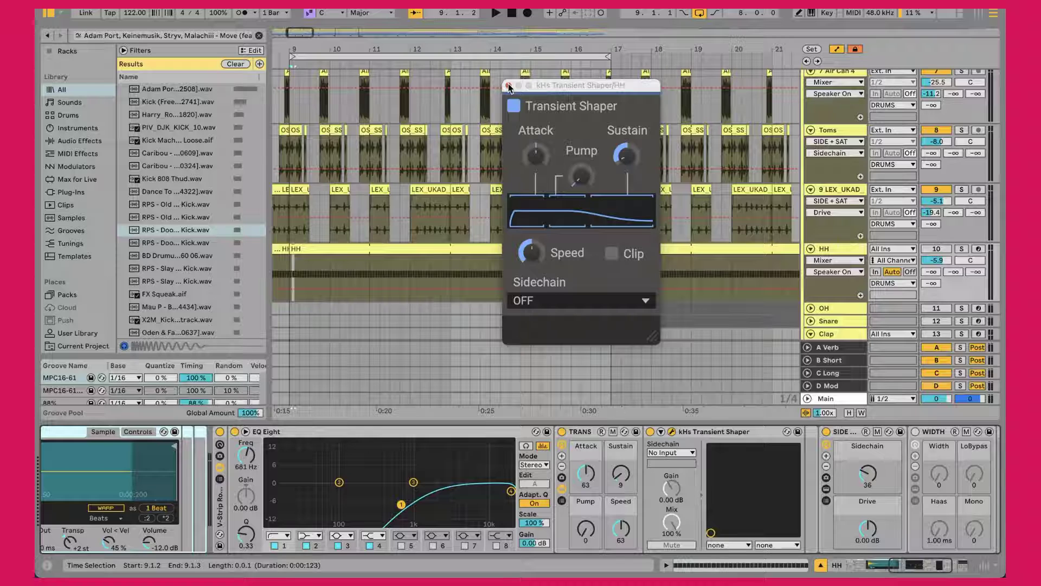
pyautogui.click(508, 86)
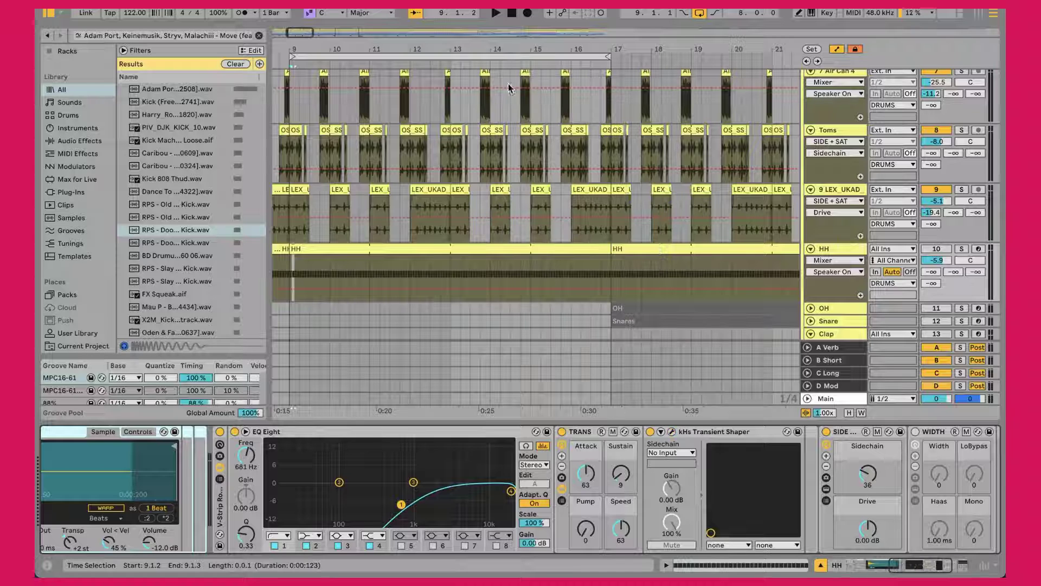
pyautogui.click(562, 489)
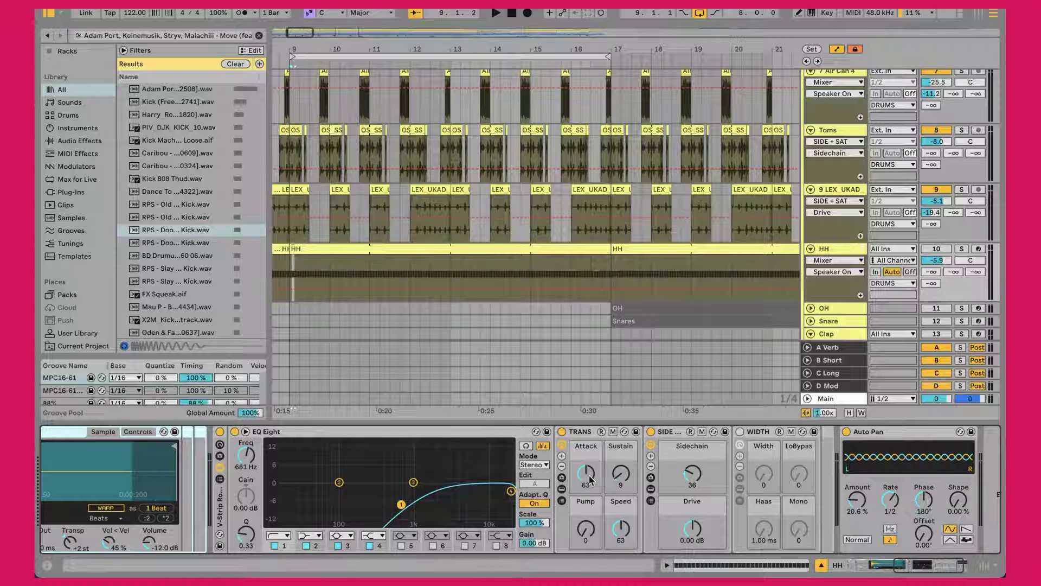
# Step: Examine the HH track's TRANS Sustain macro, SIDE + SAT Sidechain macro and Auto Pan device one after another
pyautogui.click(625, 478)
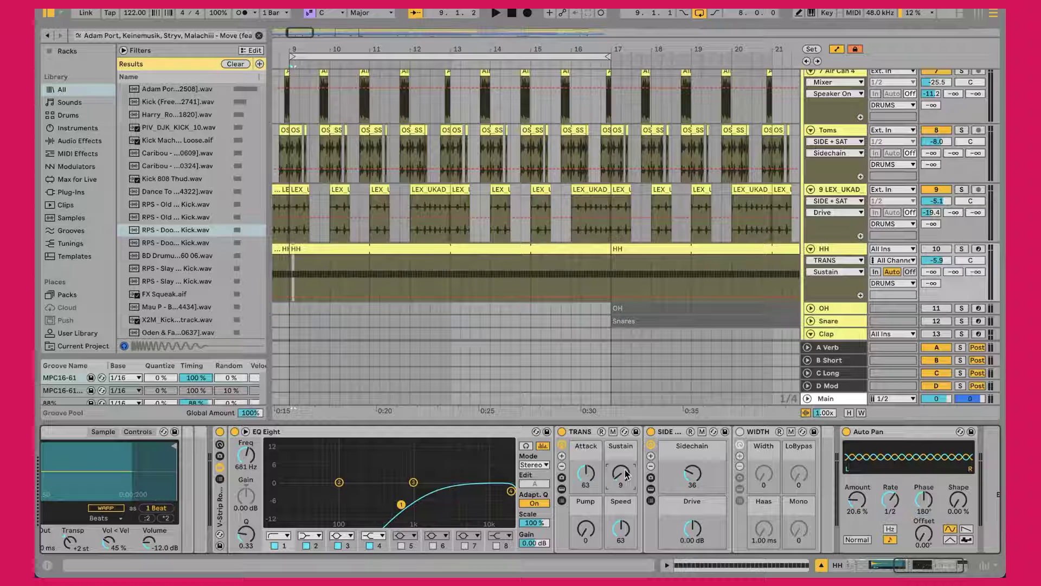
pyautogui.click(681, 475)
pyautogui.hscroll(2, 680, 476)
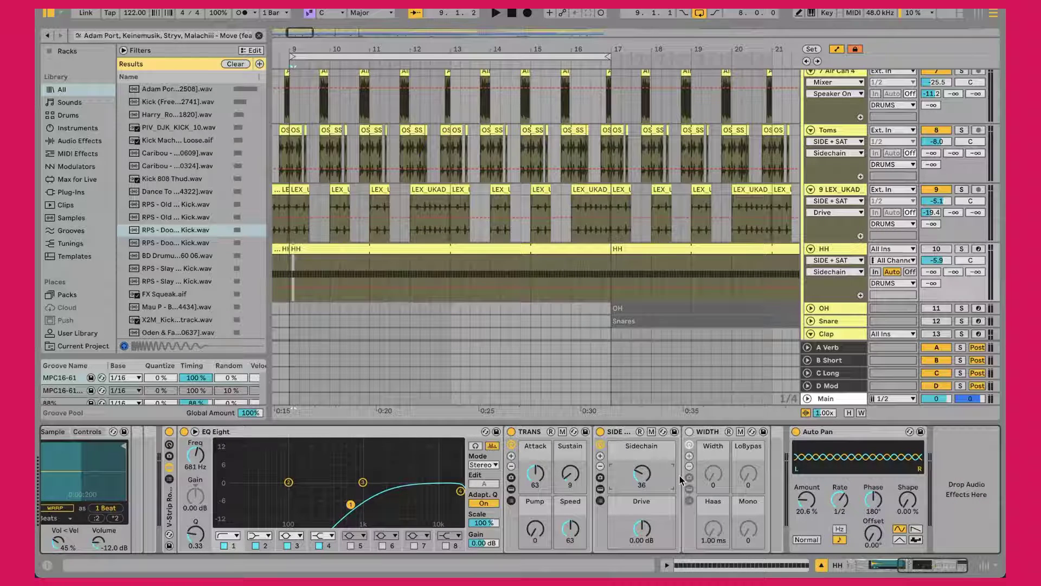
pyautogui.click(848, 435)
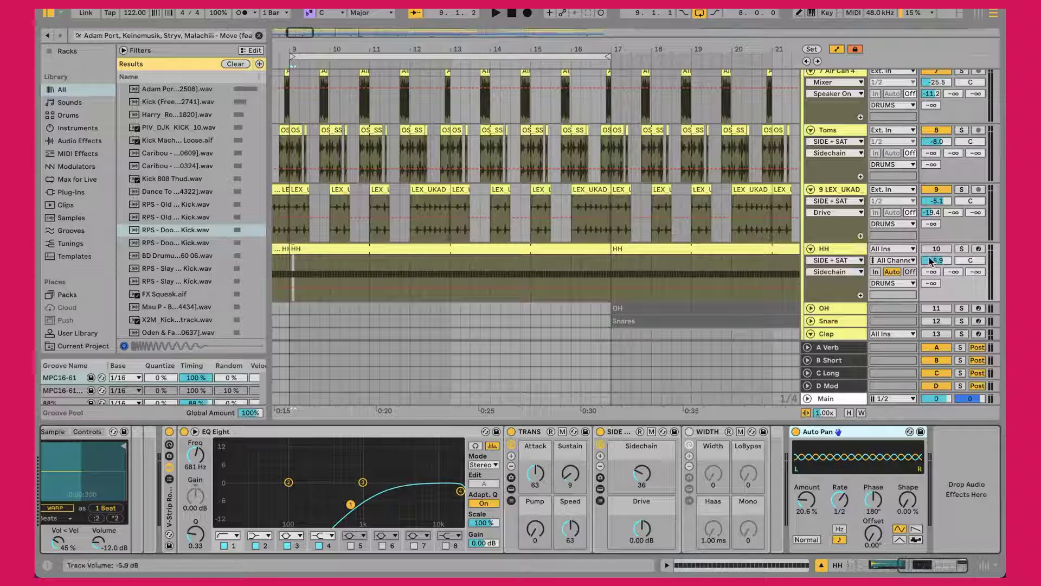
# Step: Reactivate the HH track and look through the full arrangement, from the reference down to the clap, shaker and woodblock tracks
pyautogui.click(707, 250)
pyautogui.scroll(-5, 658, 263)
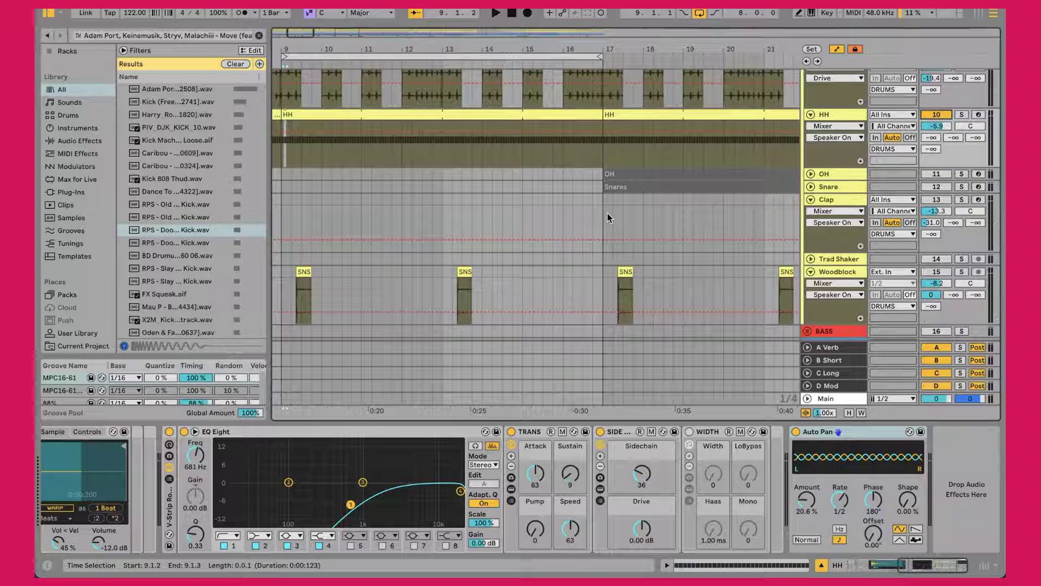
pyautogui.scroll(-2, 607, 216)
pyautogui.hscroll(1, 607, 216)
pyautogui.scroll(3, 607, 217)
pyautogui.scroll(-4, 607, 217)
pyautogui.hscroll(1, 607, 218)
pyautogui.scroll(2, 607, 216)
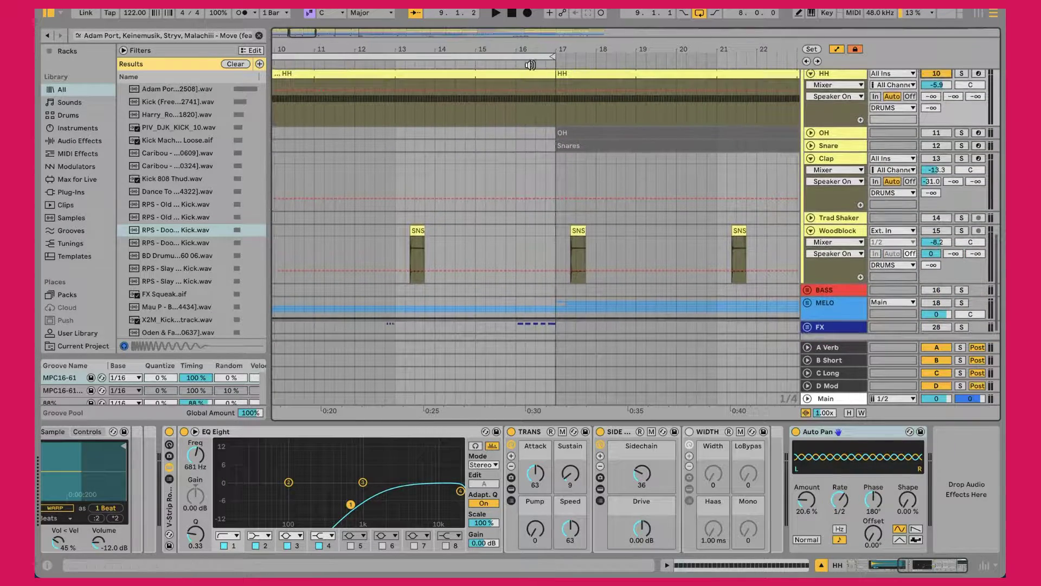
pyautogui.moveTo(524, 50); pyautogui.dragTo(341, 22)
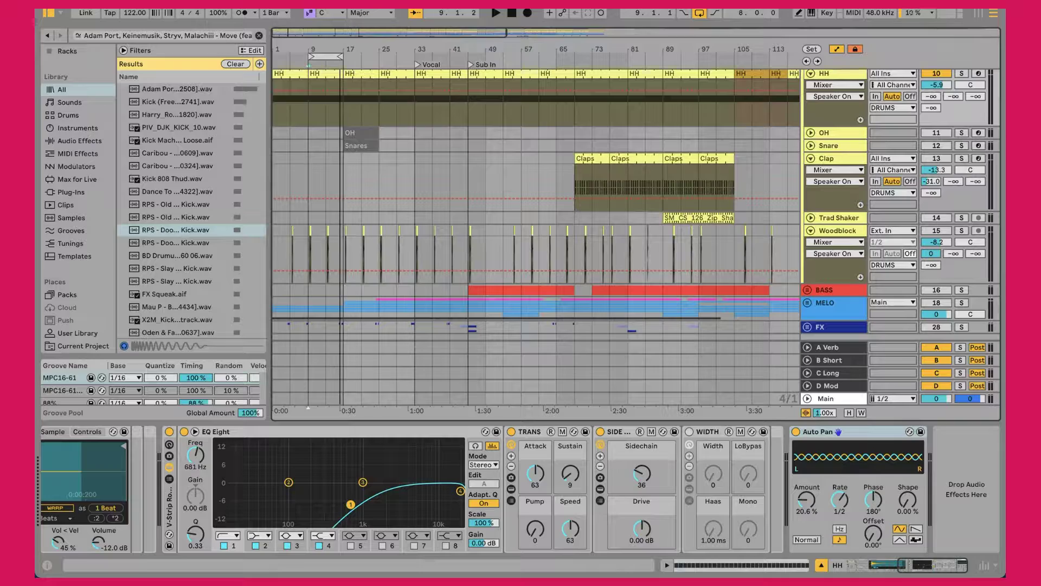
pyautogui.scroll(8, 402, 164)
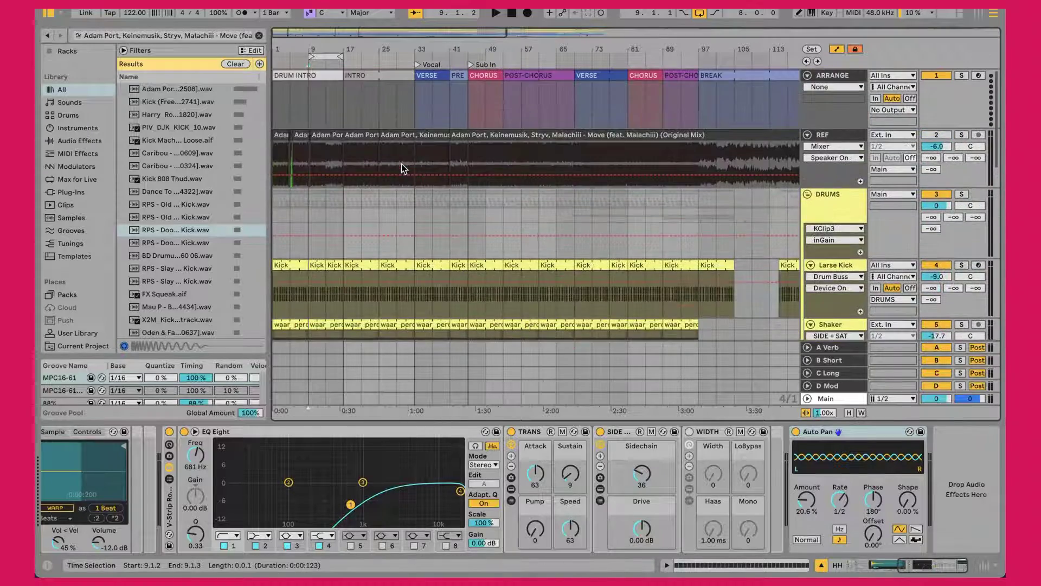
pyautogui.scroll(-9, 402, 166)
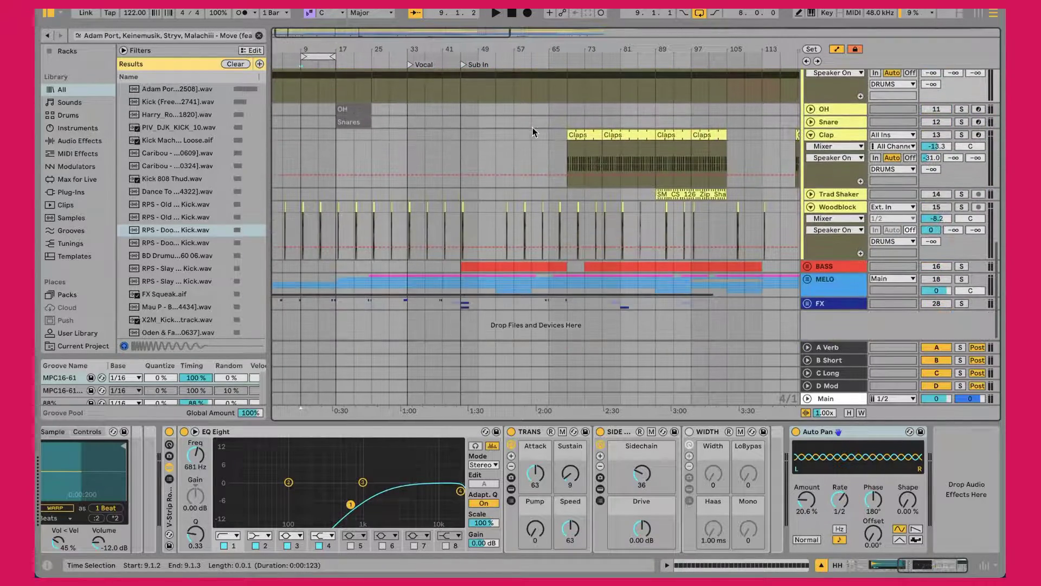
pyautogui.scroll(8, 558, 112)
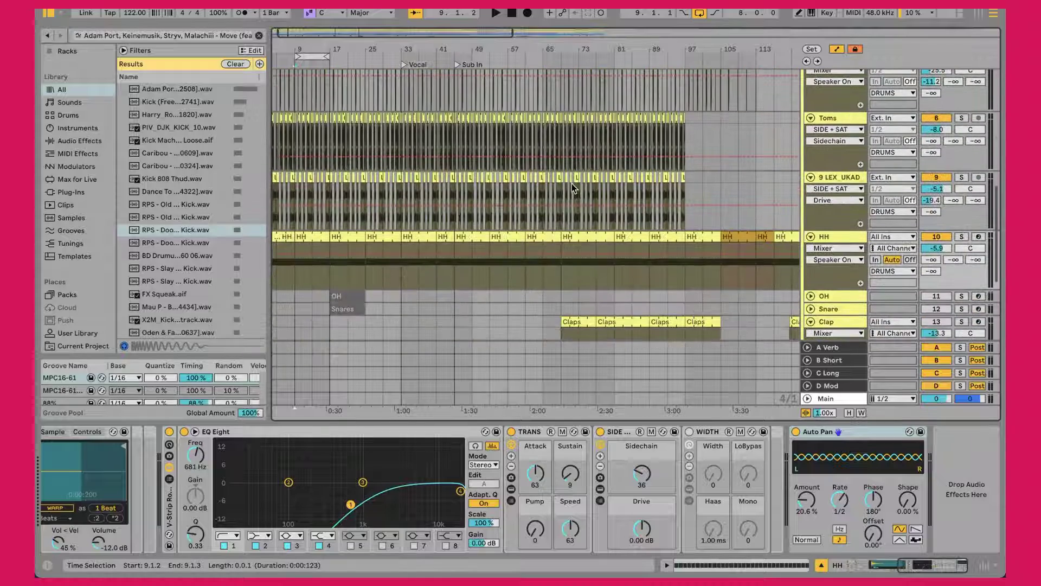
# Step: Activate the Clap track and play the arrangement from bar 69, where the Claps clips begin
pyautogui.click(562, 244)
pyautogui.press('space')
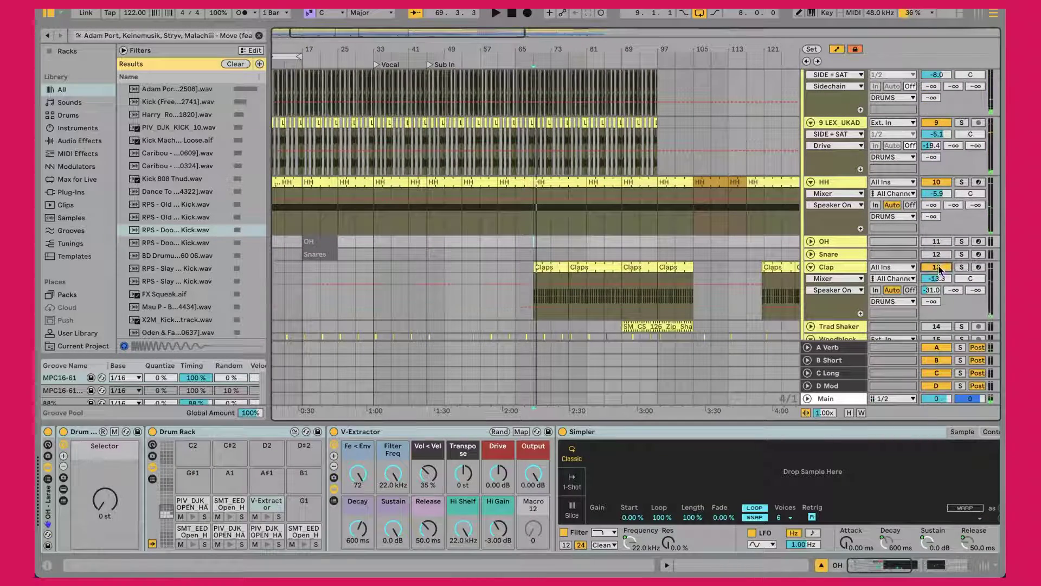
pyautogui.press('space')
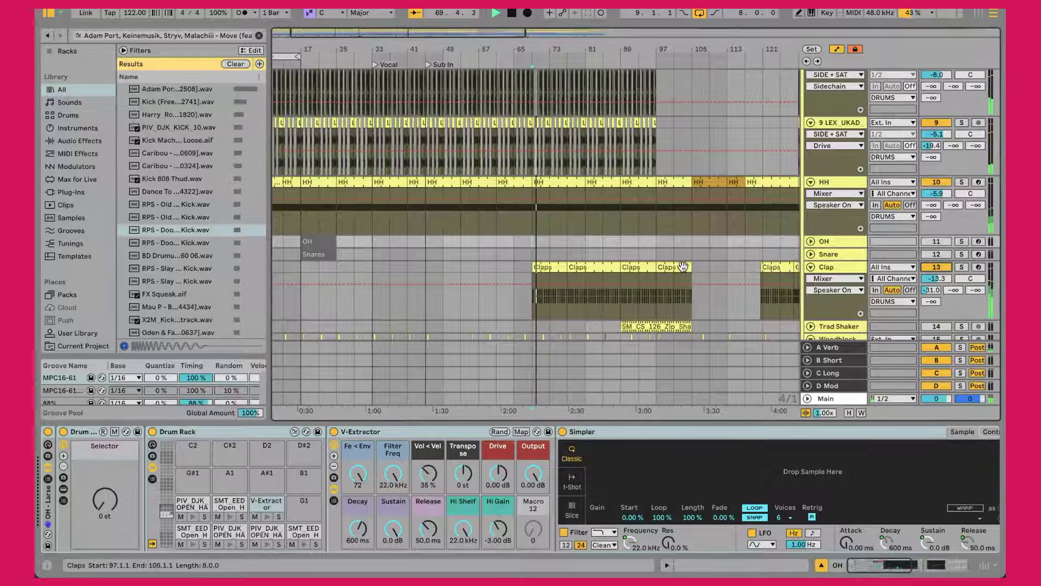
# Step: Open the first Claps clip at bar 69 and enlarge the note editor to show its whole pattern
pyautogui.doubleClick(557, 267)
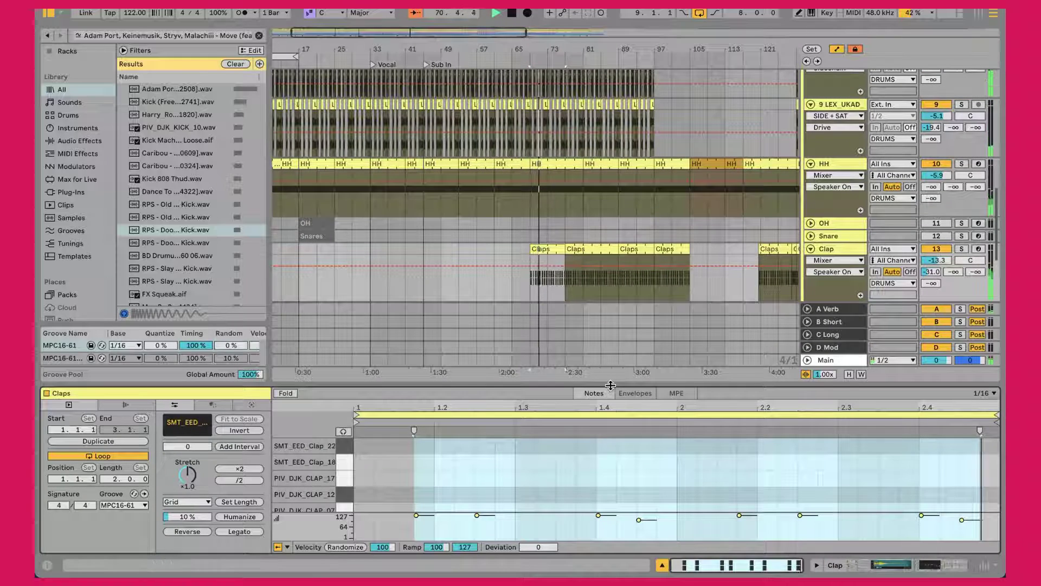
pyautogui.moveTo(611, 421); pyautogui.dragTo(611, 129)
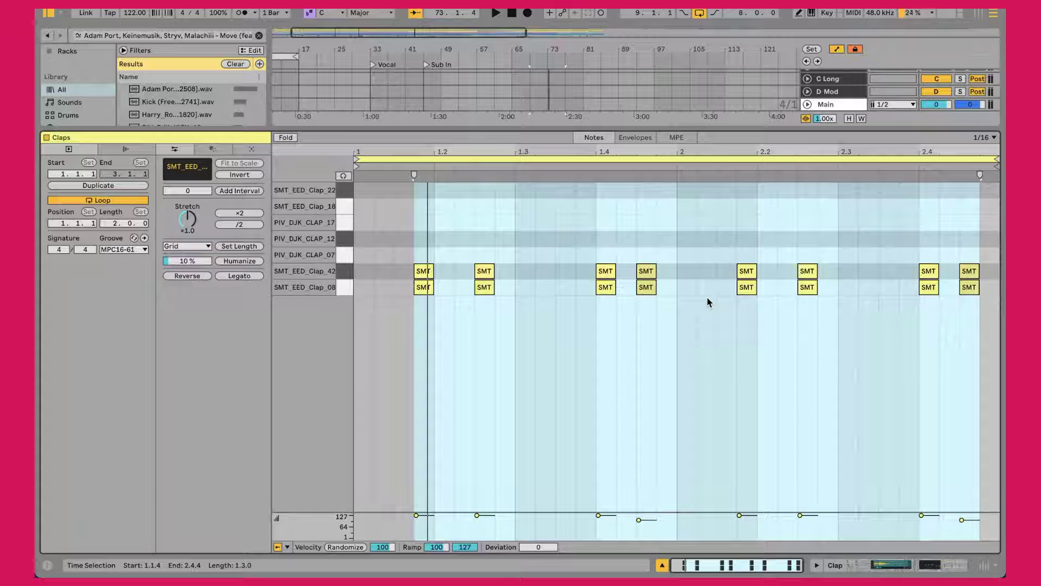
# Step: Play the reference song around bar 69 against the Claps pattern, stop playback and return to the arrangement
pyautogui.press('space')
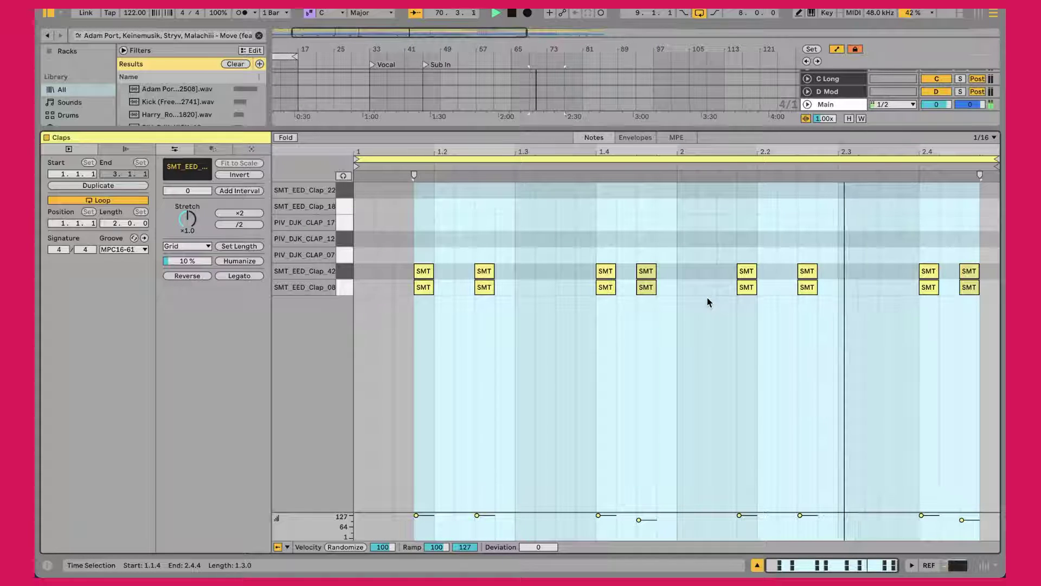
pyautogui.press('space')
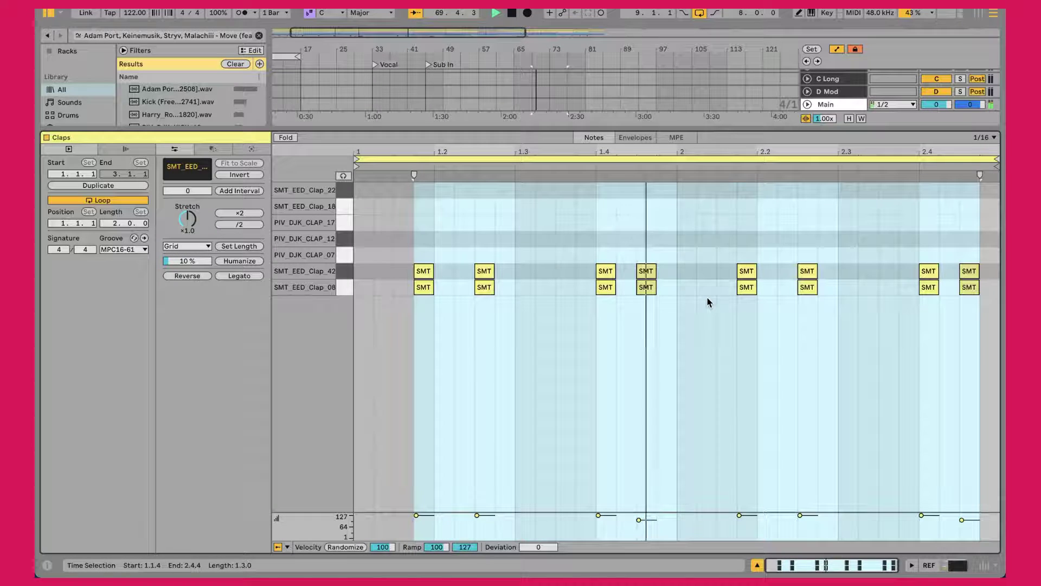
pyautogui.press('space')
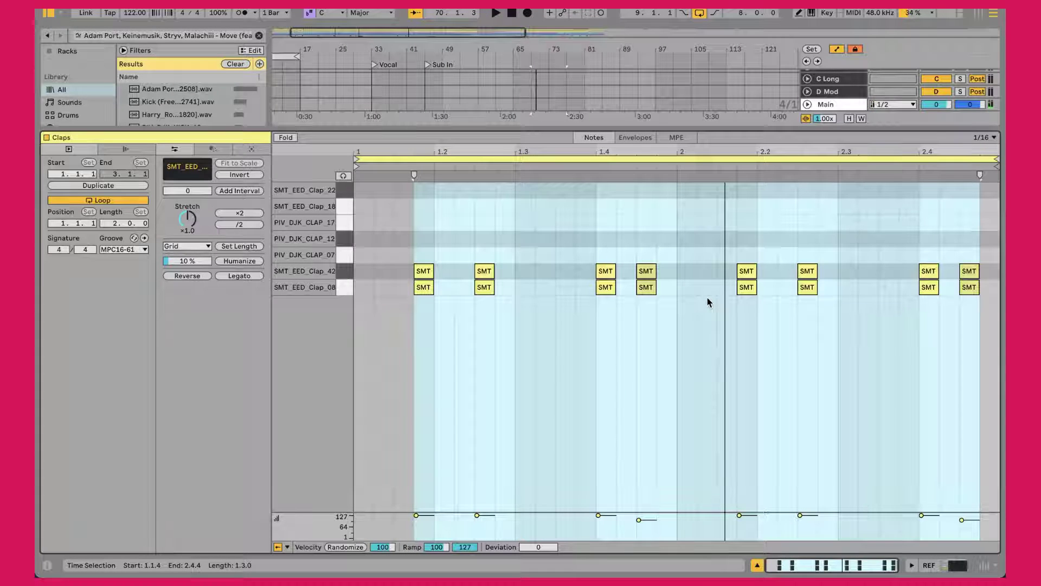
pyautogui.press('alt+super+l')
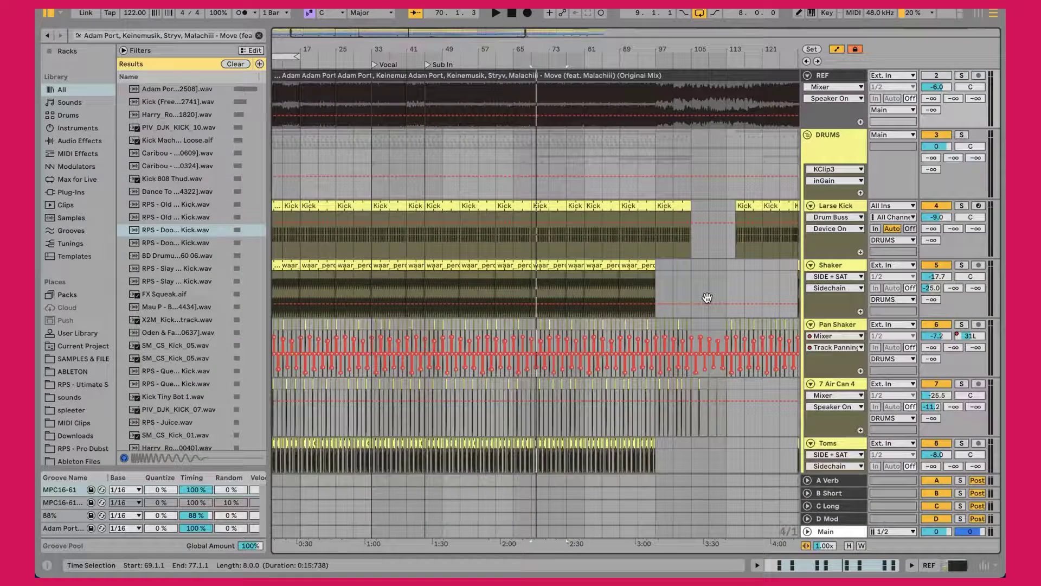
# Step: Review the Claps clip again, then show the Clap track's Drum Rack and the SMT_EED_Clap_42 sampler's controls
pyautogui.scroll(-10, 707, 302)
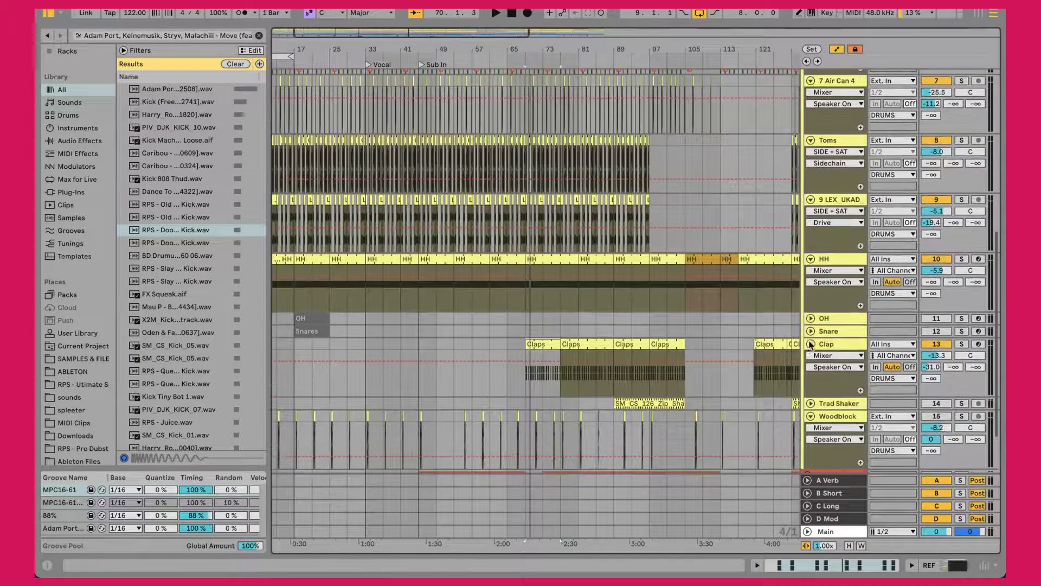
pyautogui.doubleClick(566, 374)
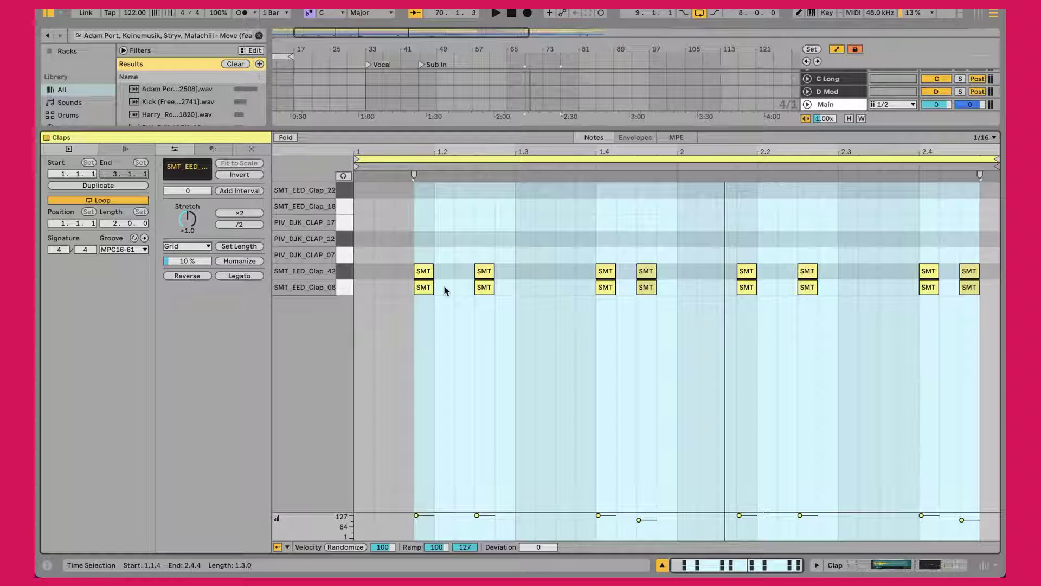
pyautogui.hotkey('shift', 'Tab')
pyautogui.press('space')
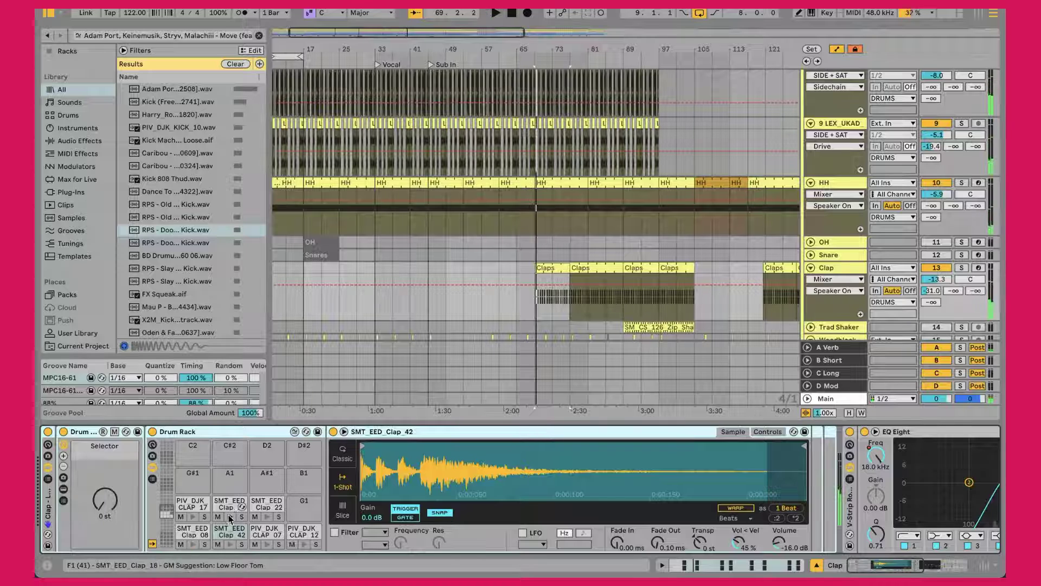
pyautogui.click(766, 432)
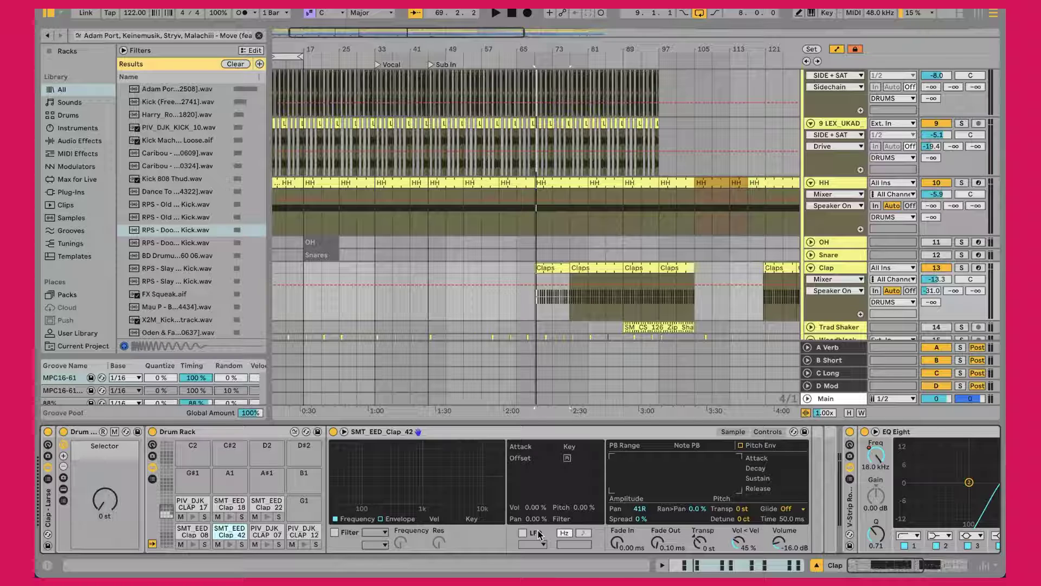
# Step: Examine the Clap track's low-cut band in EQ Eight, its TRANS rack and the SIDE + SAT Drive macro
pyautogui.hscroll(10, 539, 535)
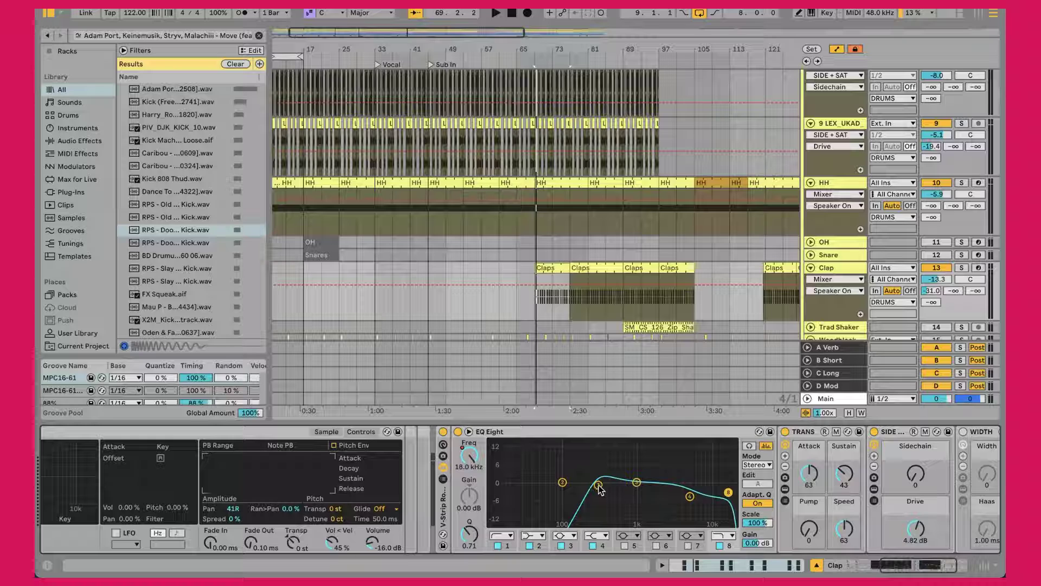
pyautogui.click(599, 484)
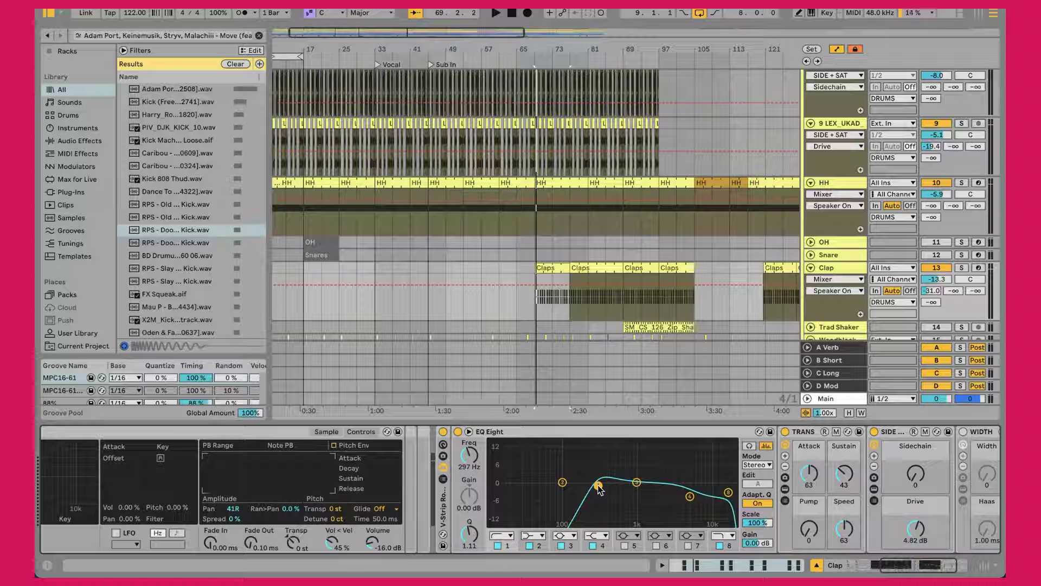
pyautogui.hscroll(4, 599, 488)
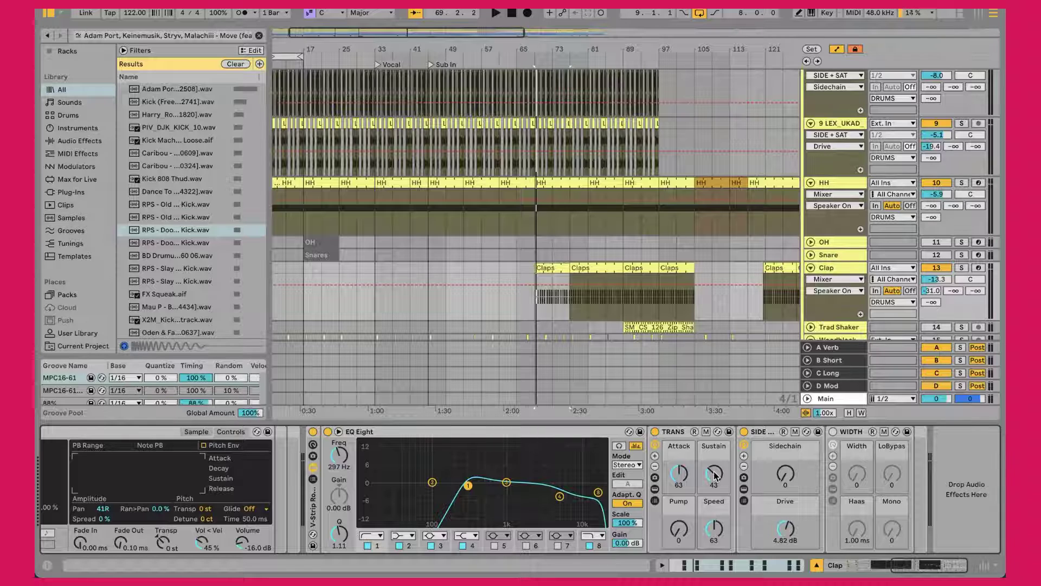
pyautogui.click(792, 526)
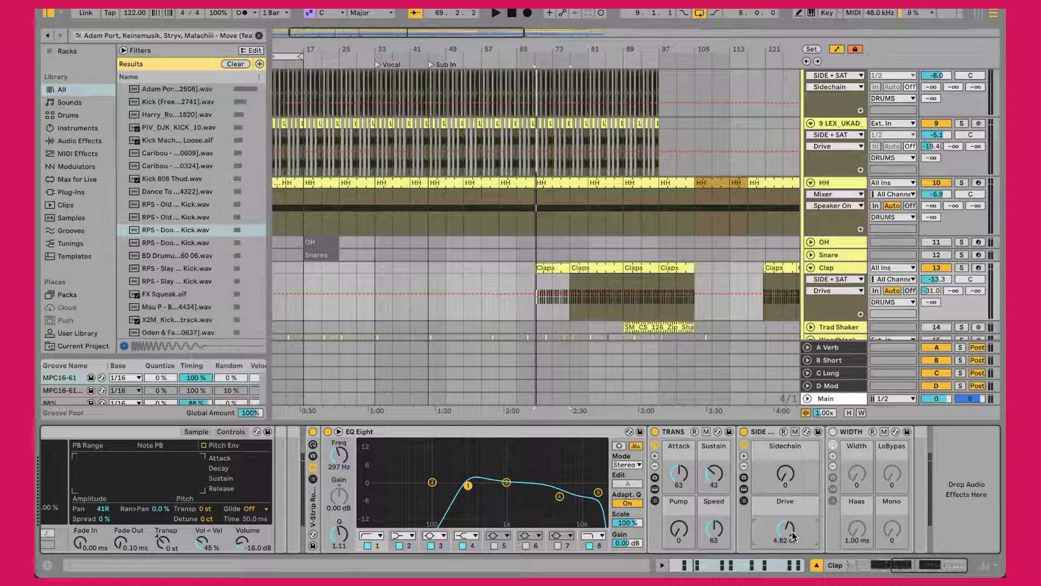
# Step: Unfold and activate the Trad Shaker track, and play the arrangement from bar 89, where its clip begins
pyautogui.scroll(-3, 622, 224)
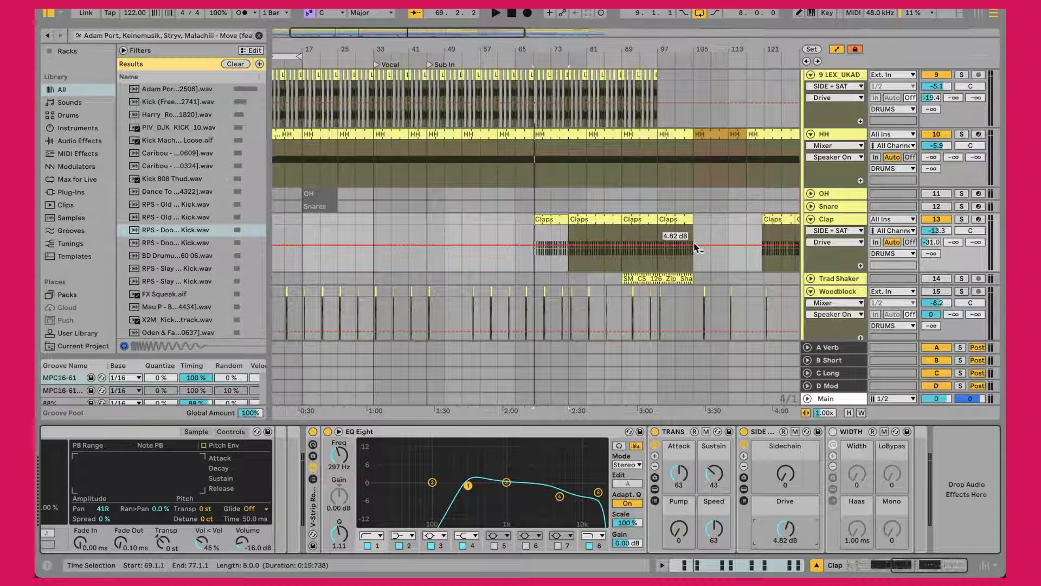
pyautogui.click(617, 279)
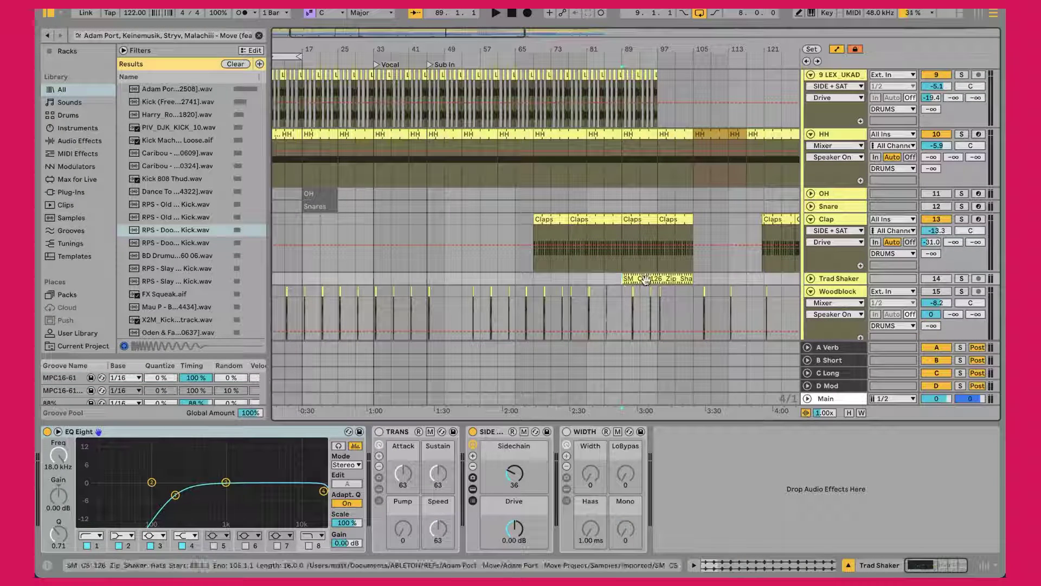
pyautogui.scroll(-5, 682, 215)
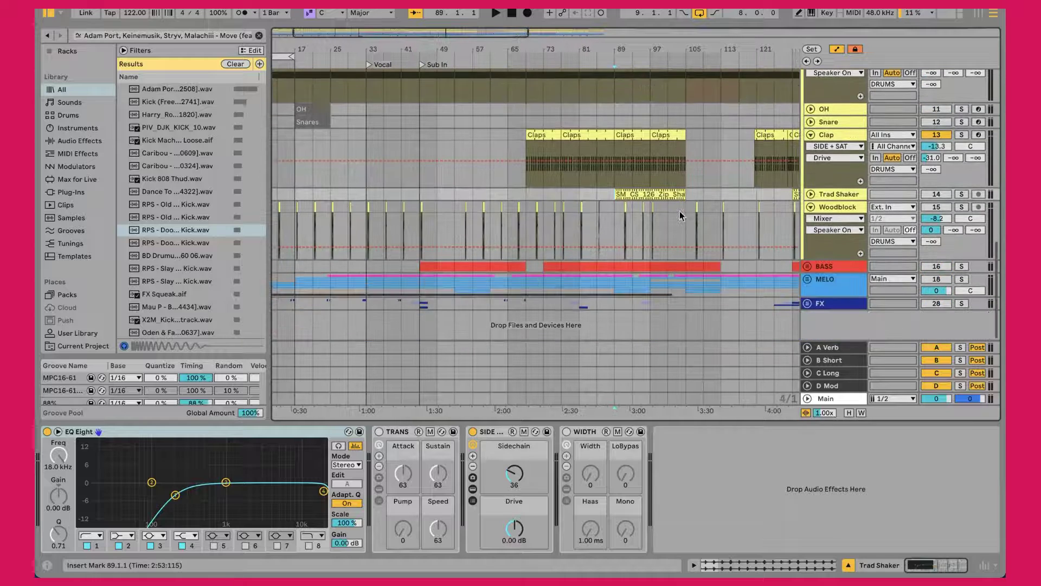
pyautogui.click(810, 194)
pyautogui.click(935, 197)
pyautogui.press('space')
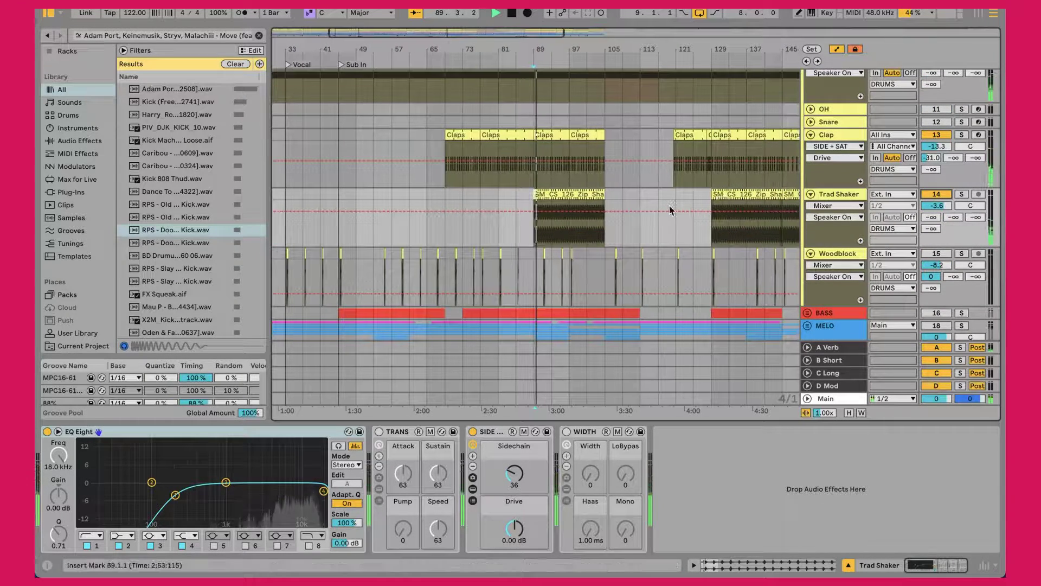
# Step: Solo the Trad Shaker track briefly, then play the full drums from bar 85 into the shaker's entry
pyautogui.click(961, 194)
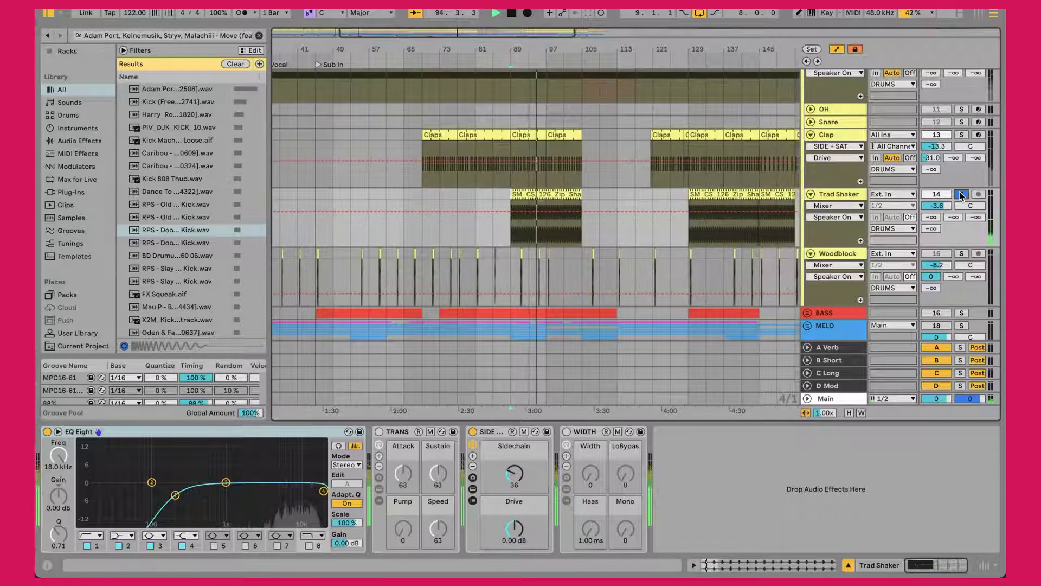
pyautogui.click(960, 194)
pyautogui.click(493, 190)
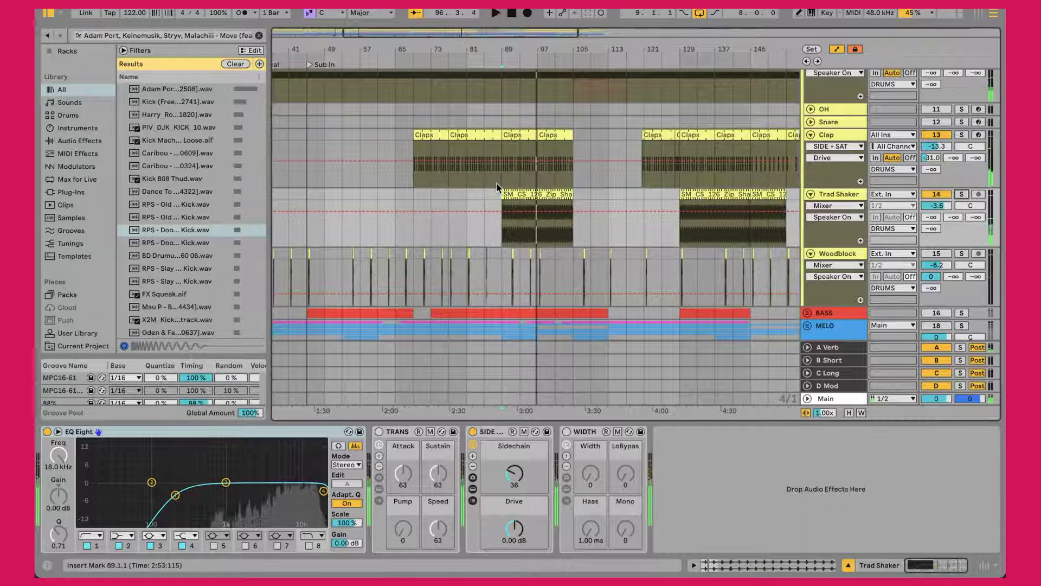
pyautogui.press('space')
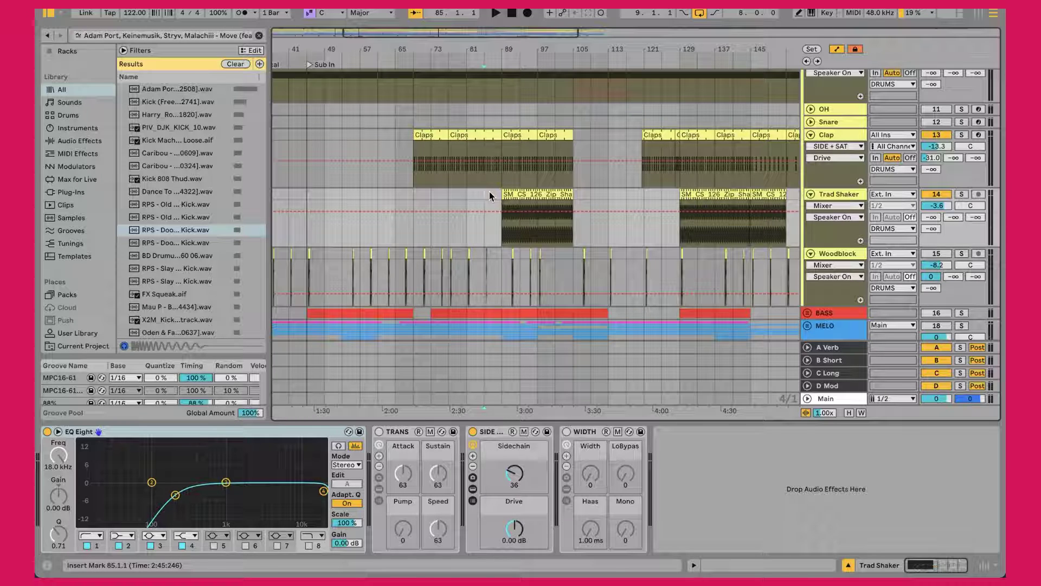
pyautogui.press('space')
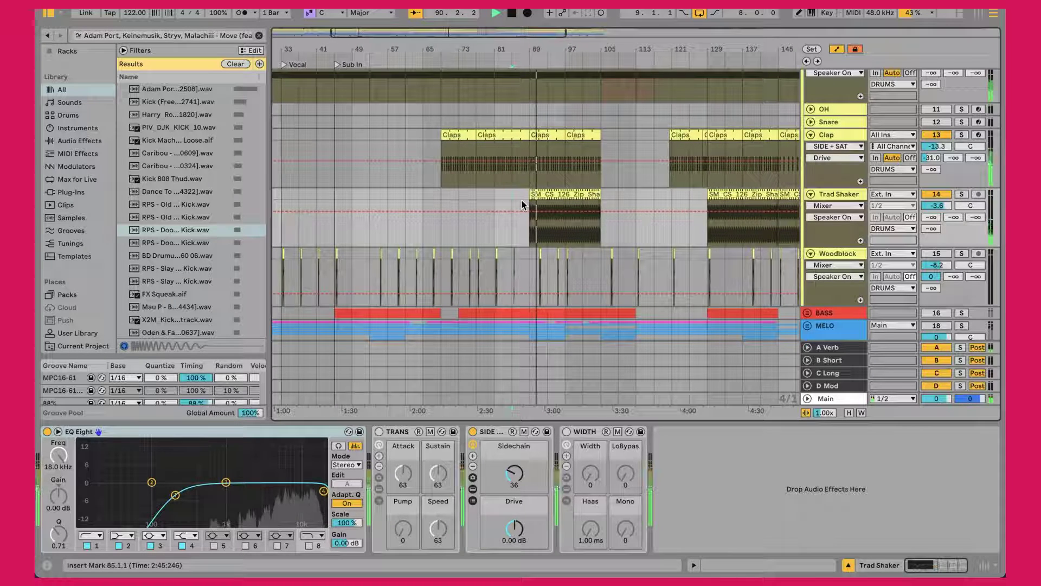
pyautogui.press('space')
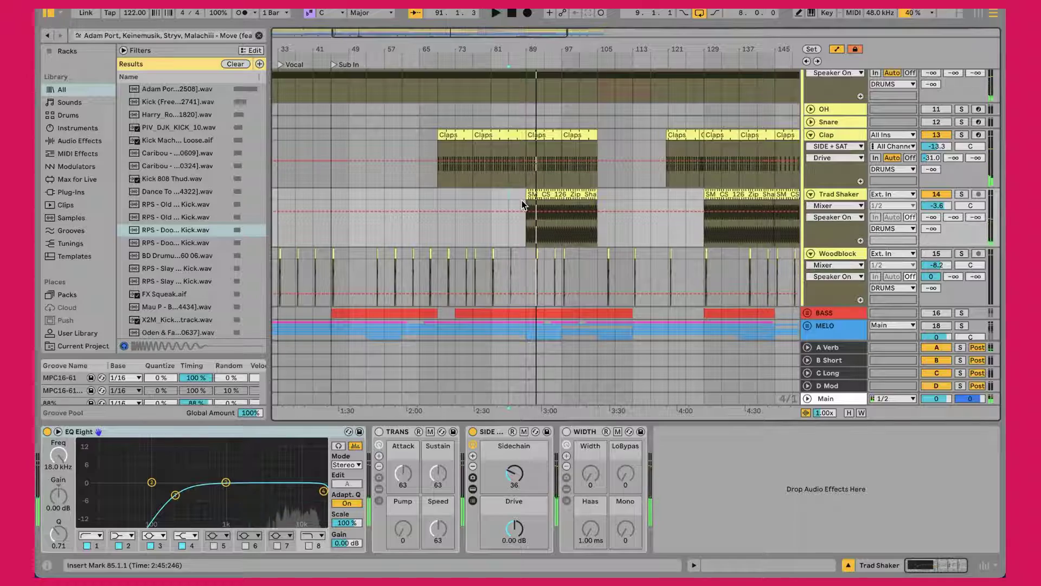
# Step: Look over the hi-hat, clap and shaker tracks in the arrangement and select the Trad Shaker track
pyautogui.scroll(1, 595, 166)
pyautogui.scroll(10, 595, 167)
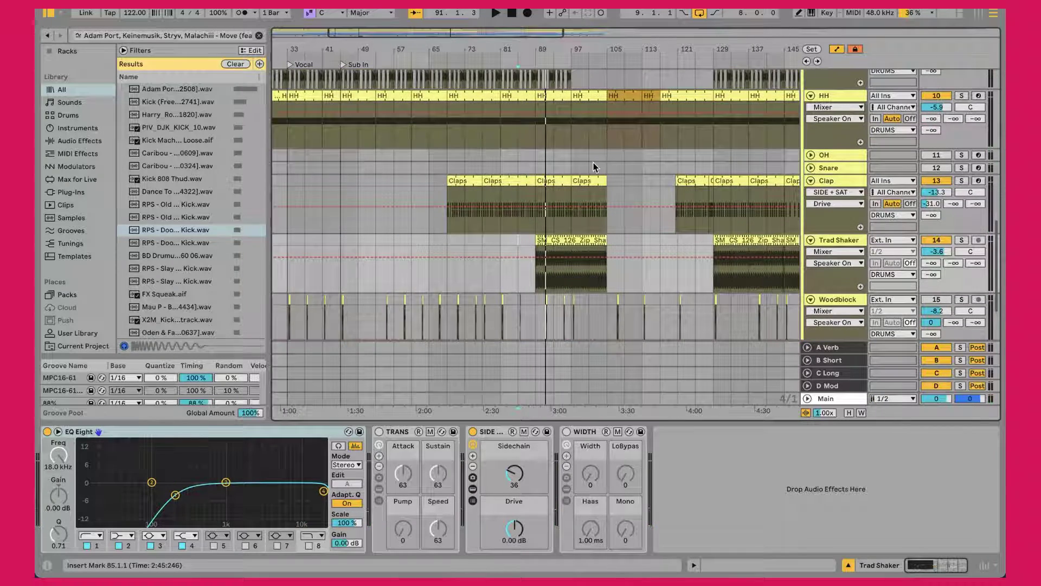
pyautogui.scroll(-10, 594, 166)
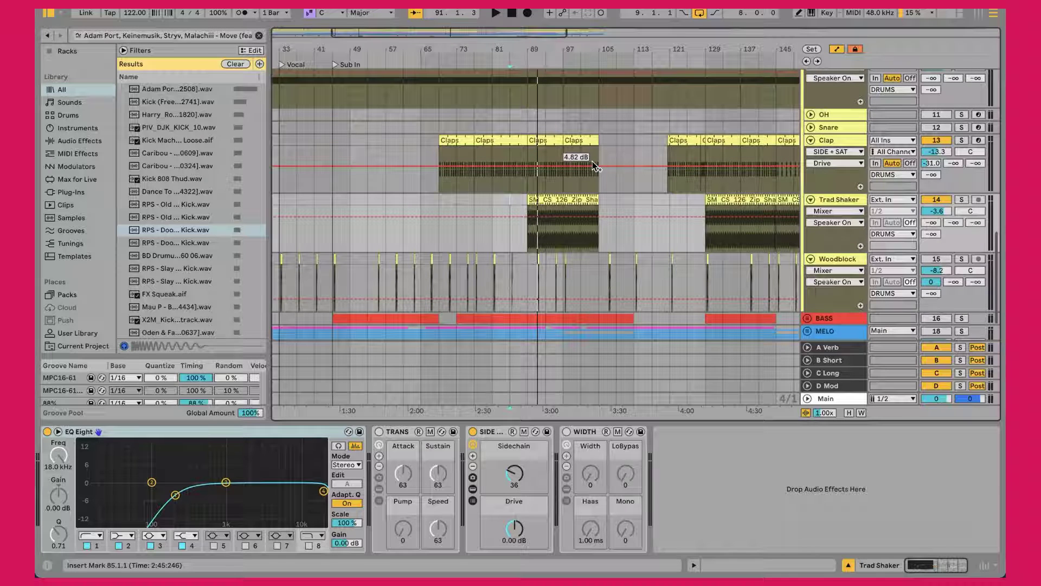
pyautogui.doubleClick(829, 198)
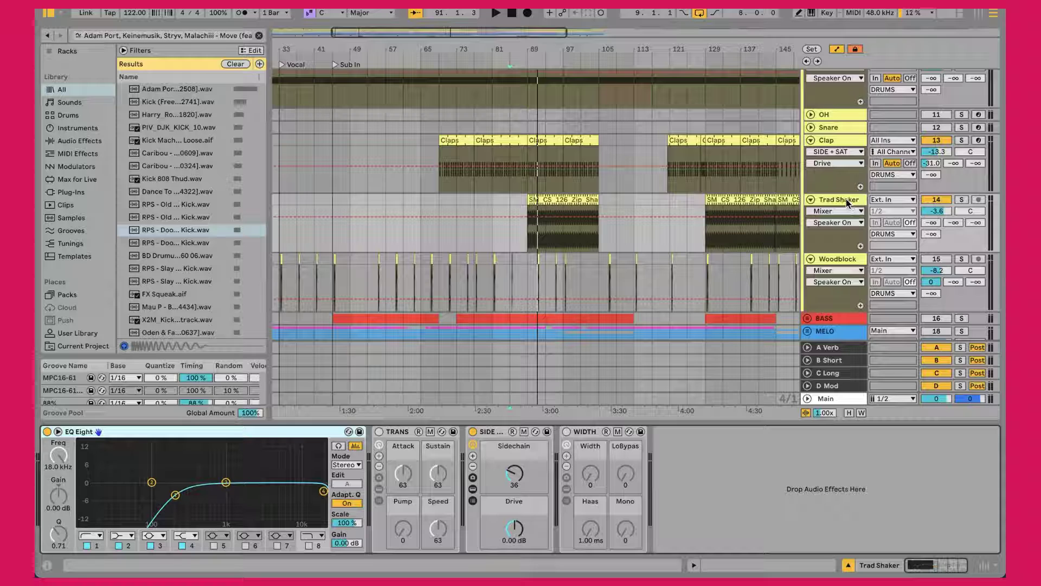
# Step: Activate the Woodblock track and play the arrangement from bar 5, where its first clip enters
pyautogui.click(934, 259)
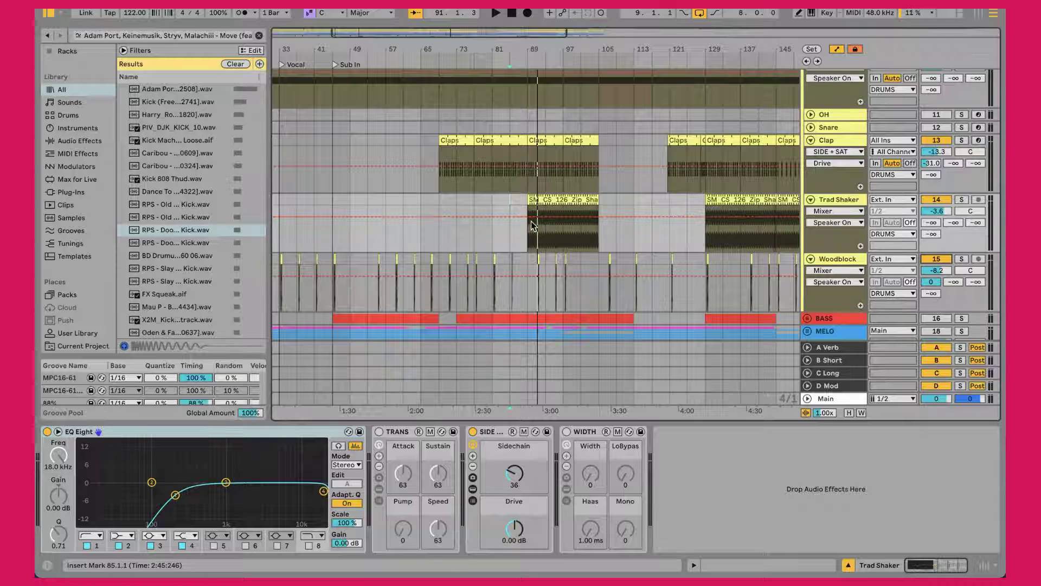
pyautogui.hscroll(-5, 624, 220)
pyautogui.click(290, 194)
pyautogui.press('space')
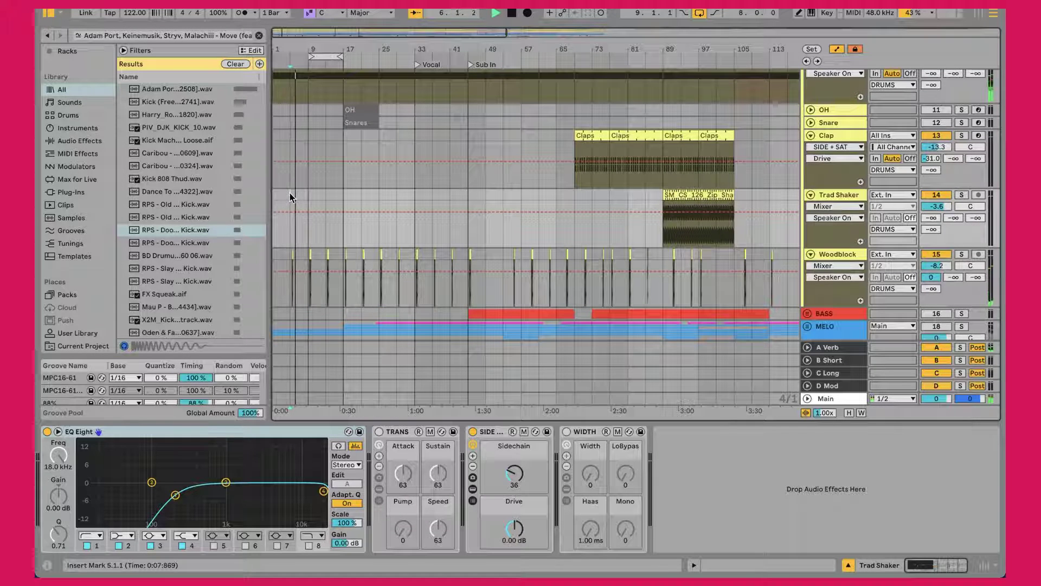
pyautogui.scroll(5, 291, 198)
pyautogui.press('space')
pyautogui.click(287, 255)
pyautogui.press('space')
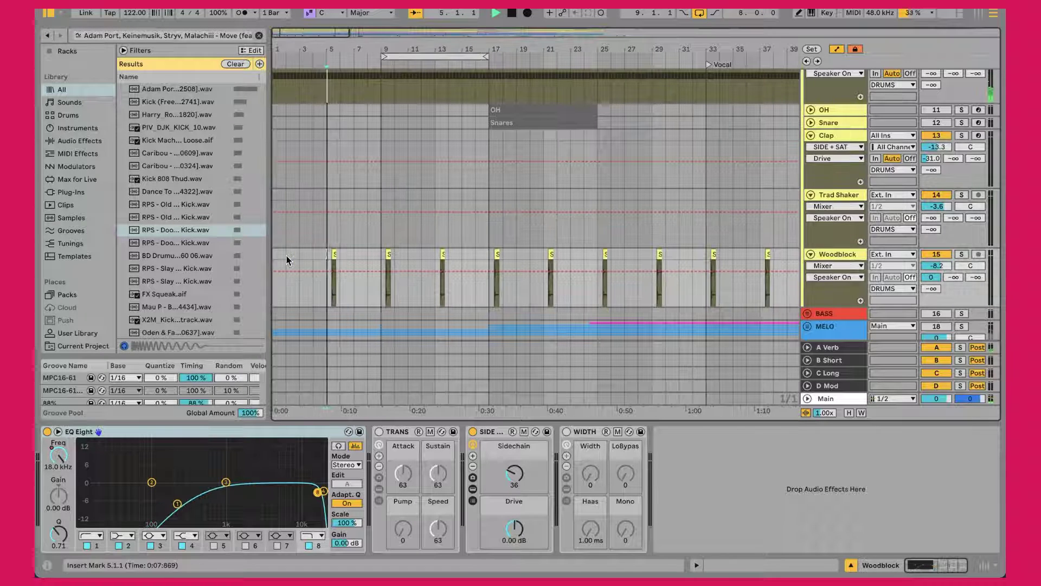
# Step: Switch playback to the reference song and listen from bar 5 to compare its woodblock hit
pyautogui.press('space')
pyautogui.press('r')
pyautogui.press('space')
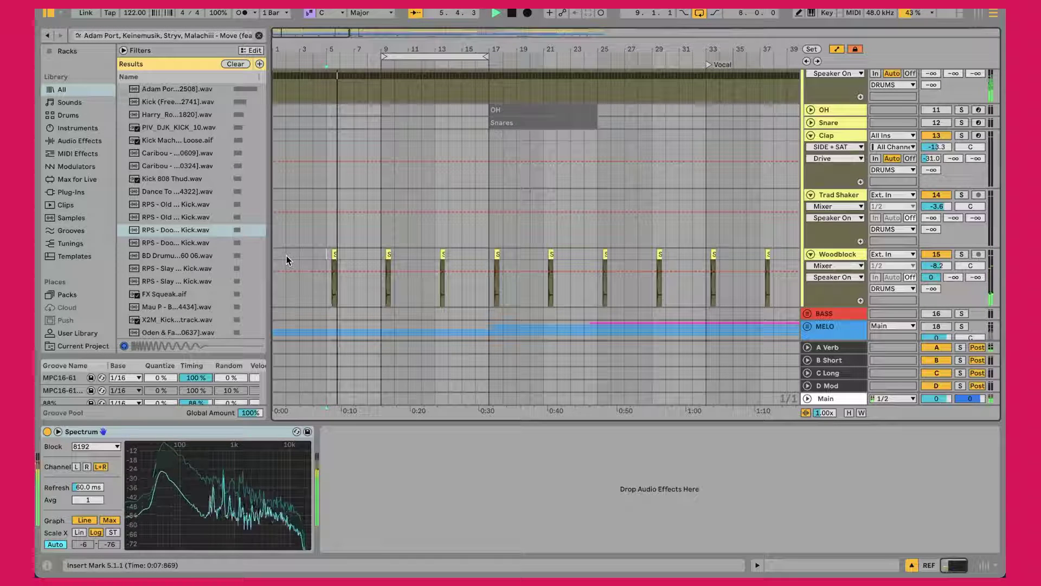
pyautogui.press('space')
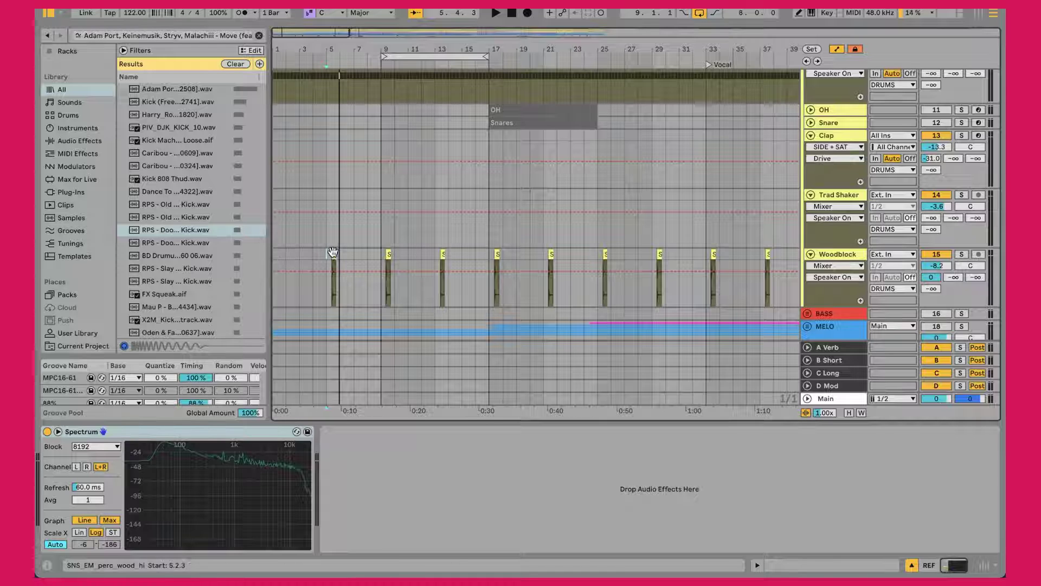
# Step: Inspect the first woodblock clip, then select the bar 5 to 6 span around it on the Woodblock track
pyautogui.doubleClick(331, 252)
pyautogui.press('super+alt+l')
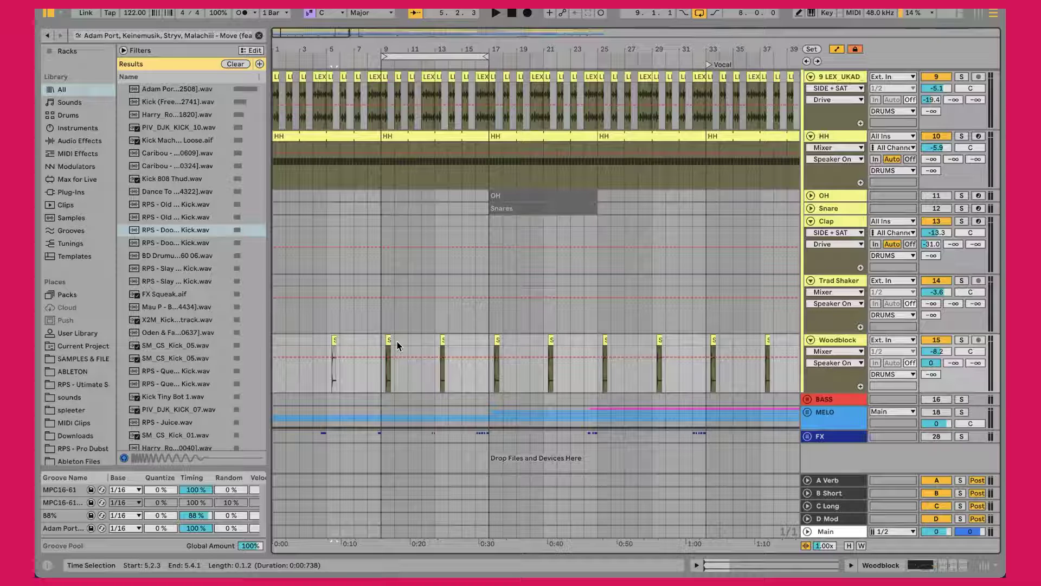
pyautogui.click(327, 342)
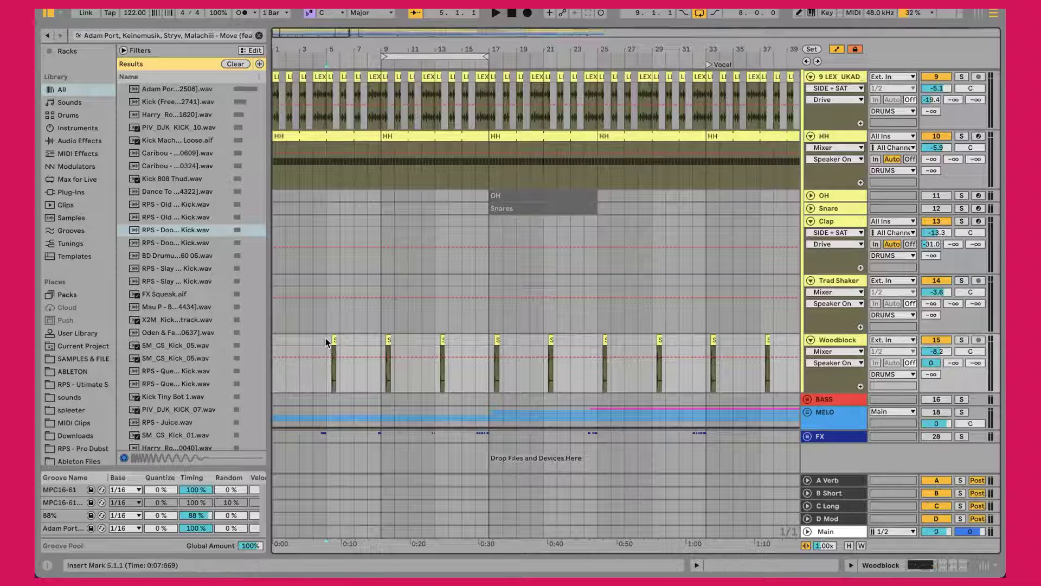
pyautogui.click(333, 342)
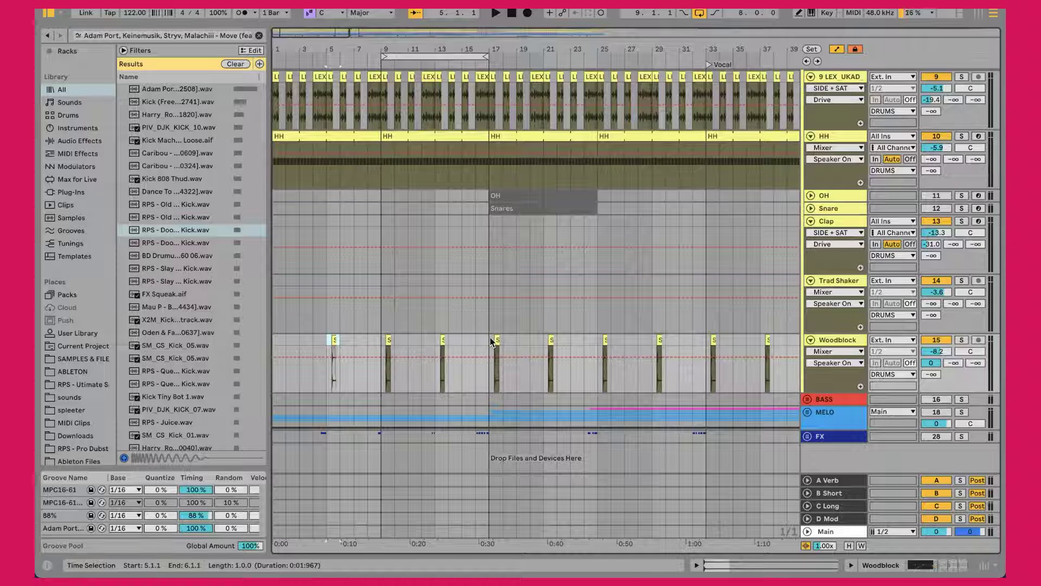
# Step: Find the woodblock hits in the section after Sub In and select bars 57 to 61 on the Woodblock track
pyautogui.hscroll(10, 491, 339)
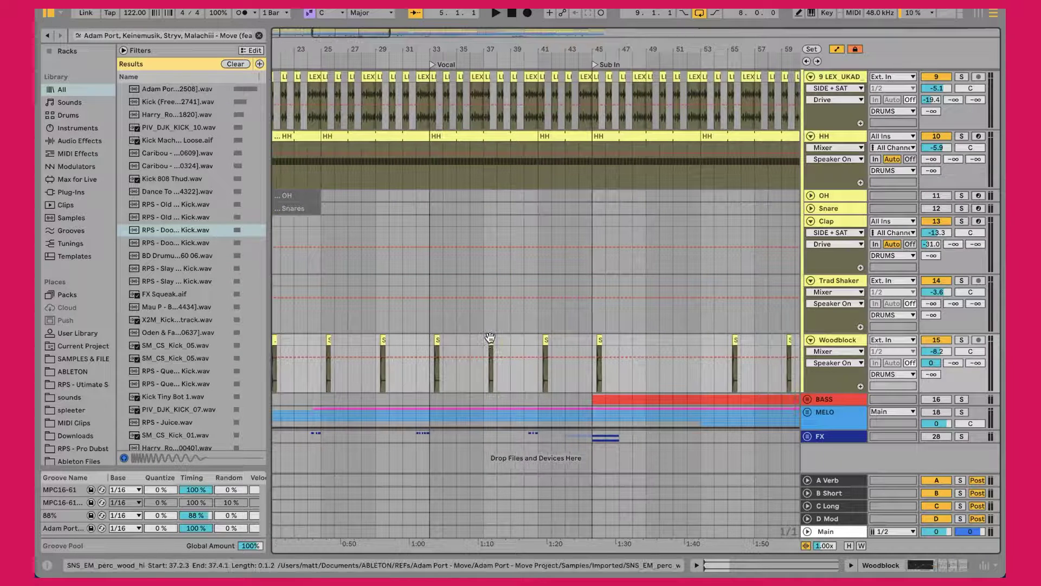
pyautogui.hscroll(2, 489, 337)
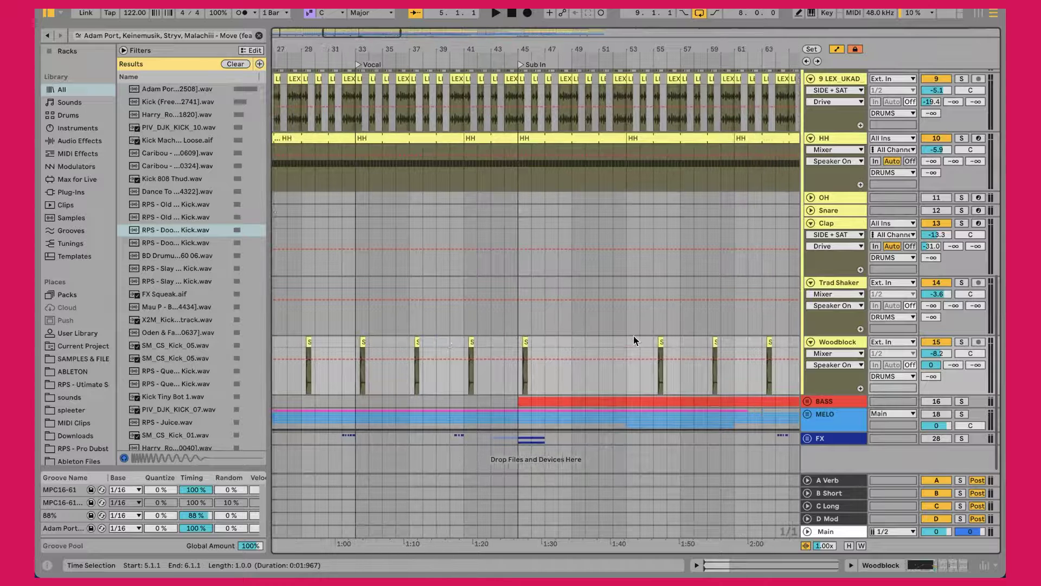
pyautogui.moveTo(630, 341); pyautogui.dragTo(733, 341)
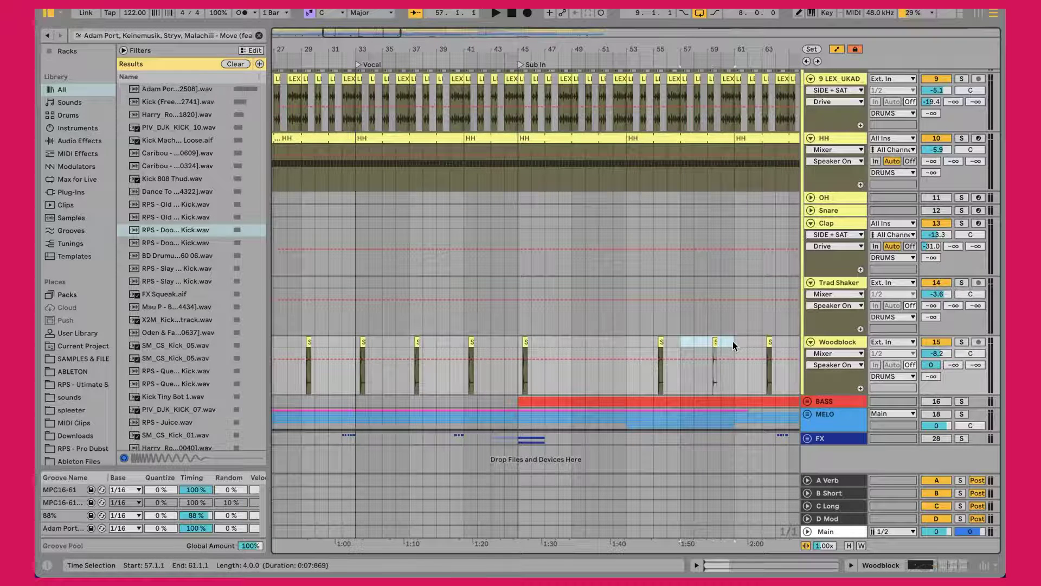
# Step: Check the woodblock hits just before the claps enter and select bars 65 to 68 on the Woodblock track
pyautogui.scroll(8, 697, 341)
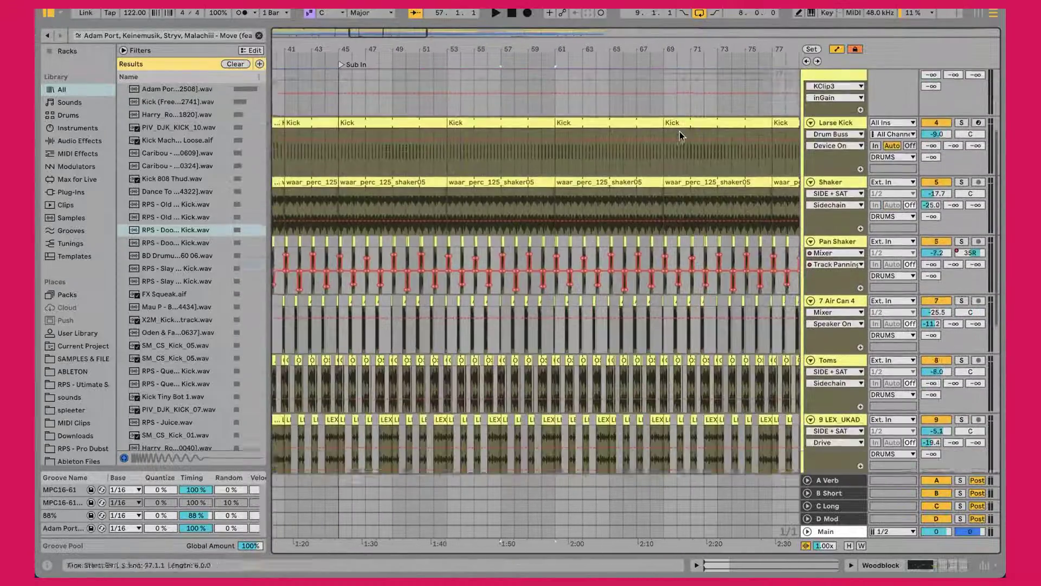
pyautogui.scroll(-10, 679, 131)
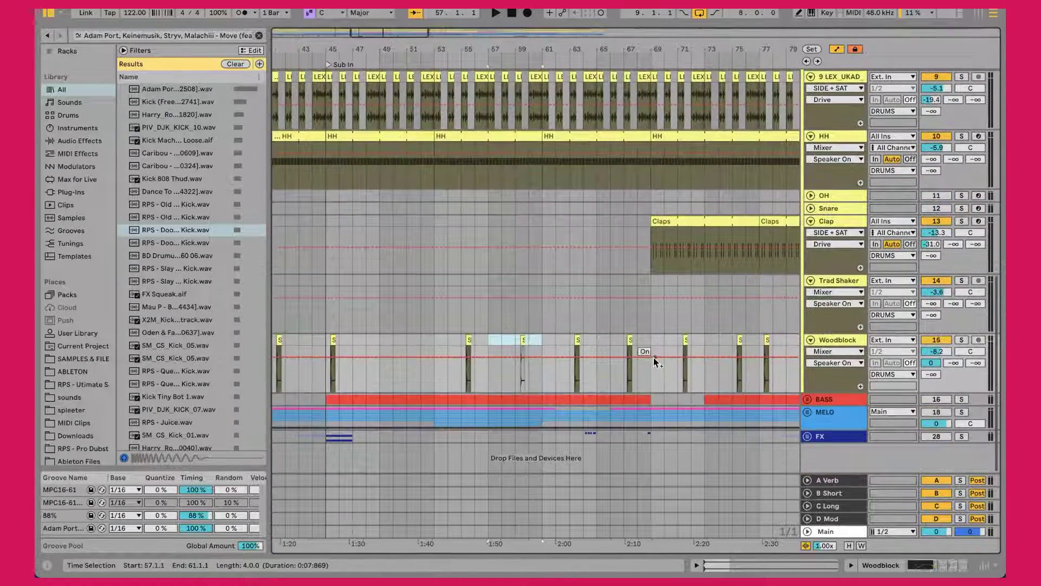
pyautogui.moveTo(652, 340); pyautogui.dragTo(703, 343)
pyautogui.moveTo(595, 344); pyautogui.dragTo(643, 339)
pyautogui.hscroll(3, 643, 339)
pyautogui.hscroll(5, 643, 339)
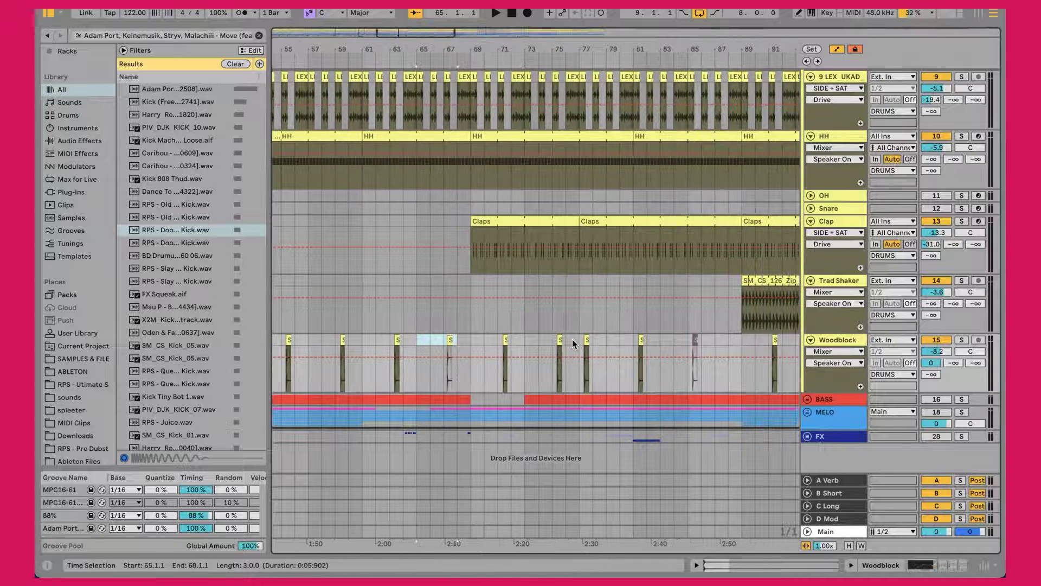
# Step: Compare bar 77 with the section labels on the ARRANGE track, then select bars 77 to 81 on the Woodblock track
pyautogui.click(580, 339)
pyautogui.scroll(10, 579, 338)
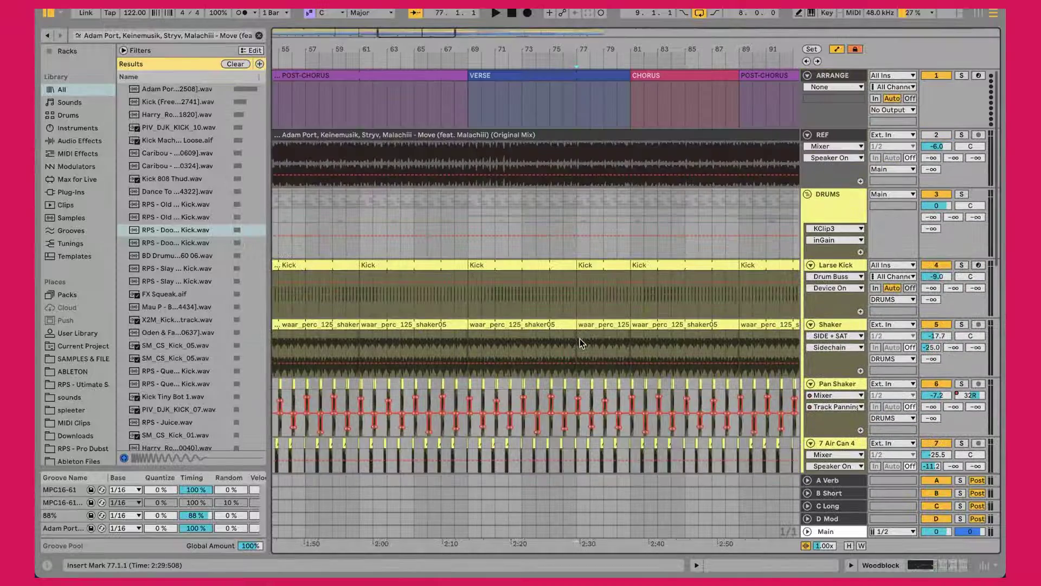
pyautogui.scroll(-10, 584, 291)
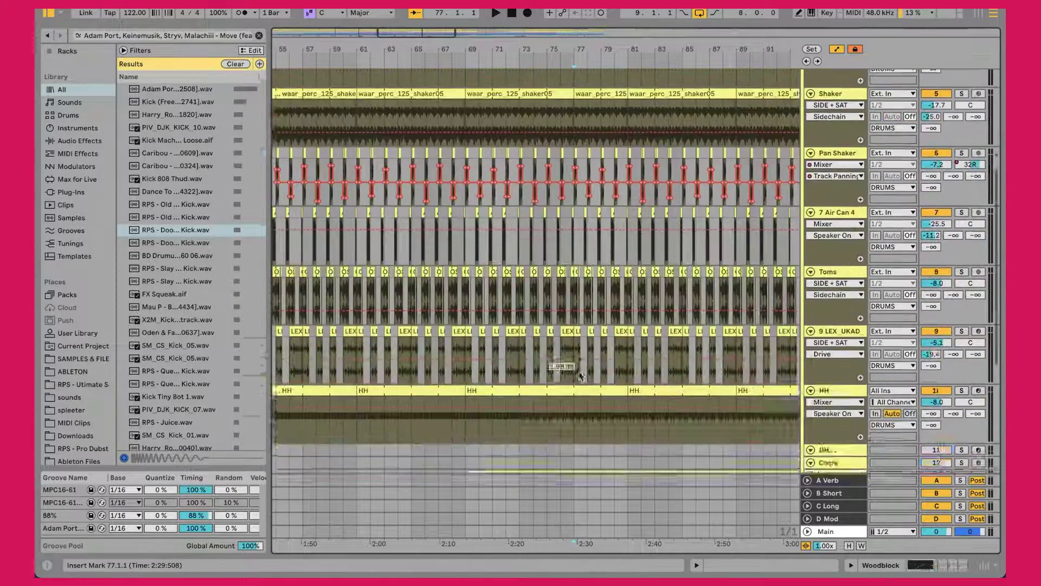
pyautogui.scroll(-5, 619, 404)
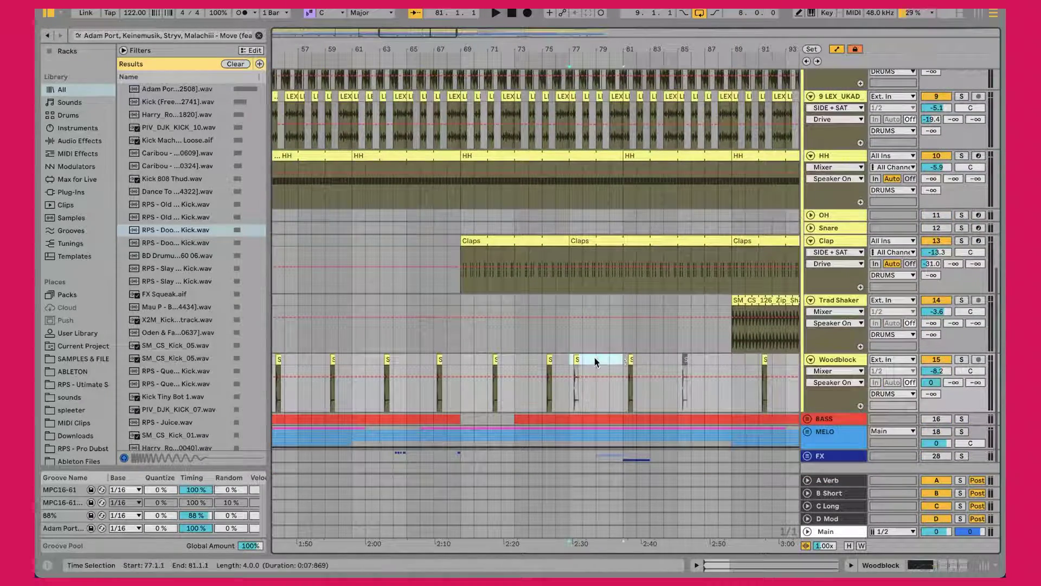
# Step: Play the arrangement from bar 73 and again from bar 77 to hear the two closely spaced woodblock hits
pyautogui.click(513, 357)
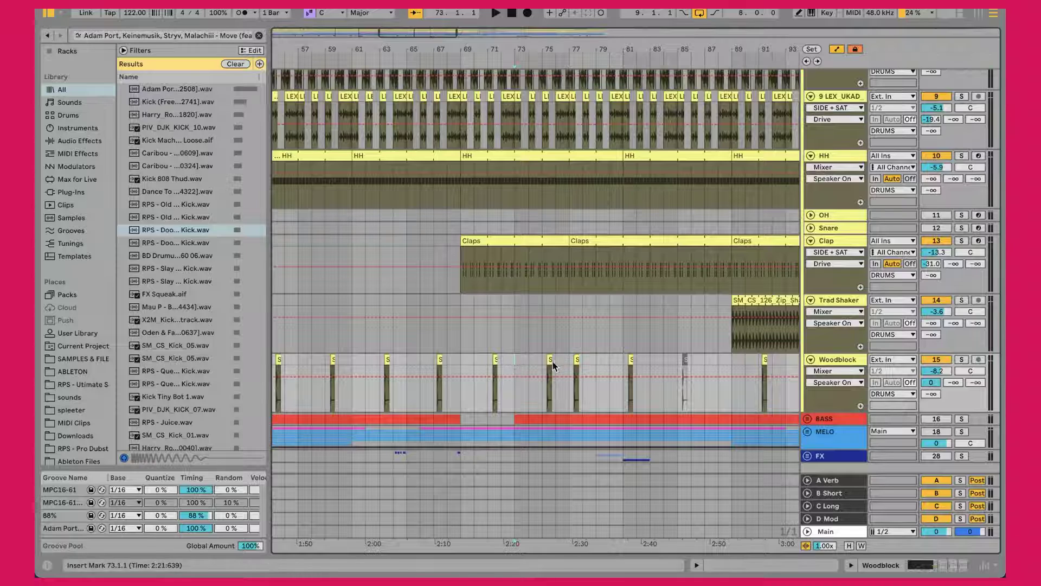
pyautogui.press('space')
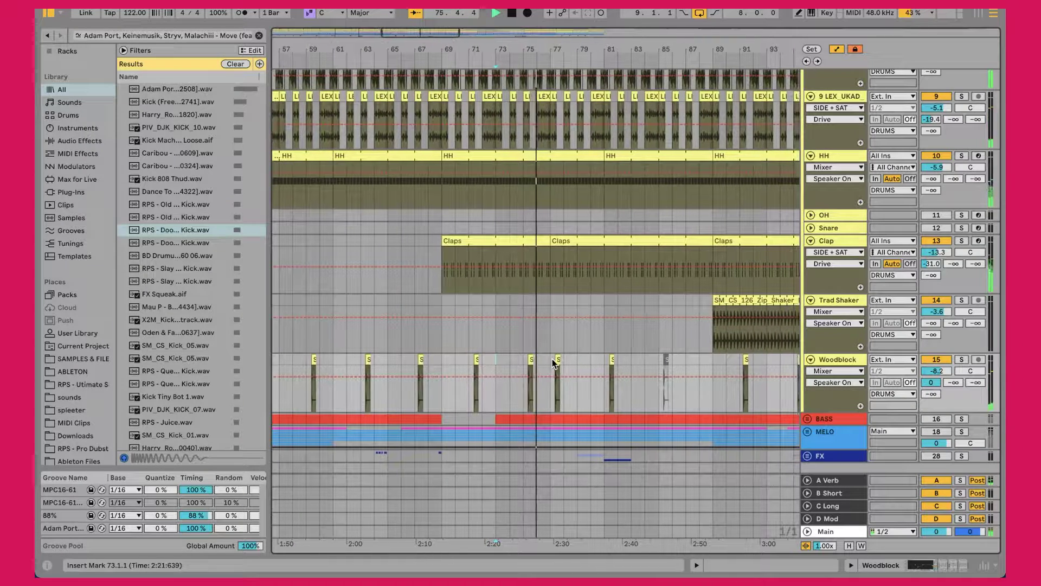
pyautogui.click(550, 361)
pyautogui.press('space')
pyautogui.press('space')
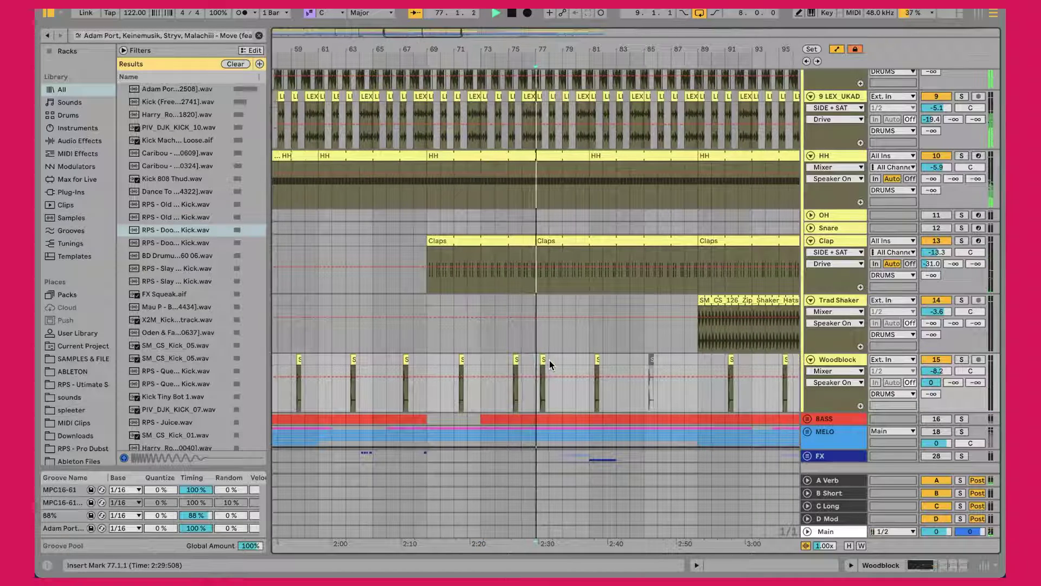
pyautogui.press('space')
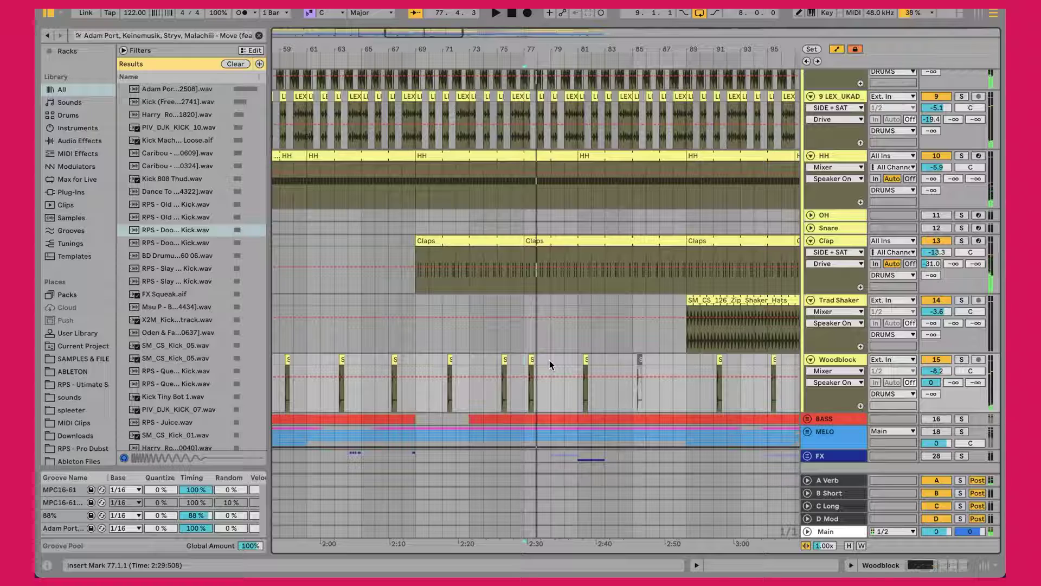
# Step: Review the remaining woodblock clips through the break, then play from bar 129 to hear the hit where the shaker re-enters
pyautogui.hscroll(5, 549, 365)
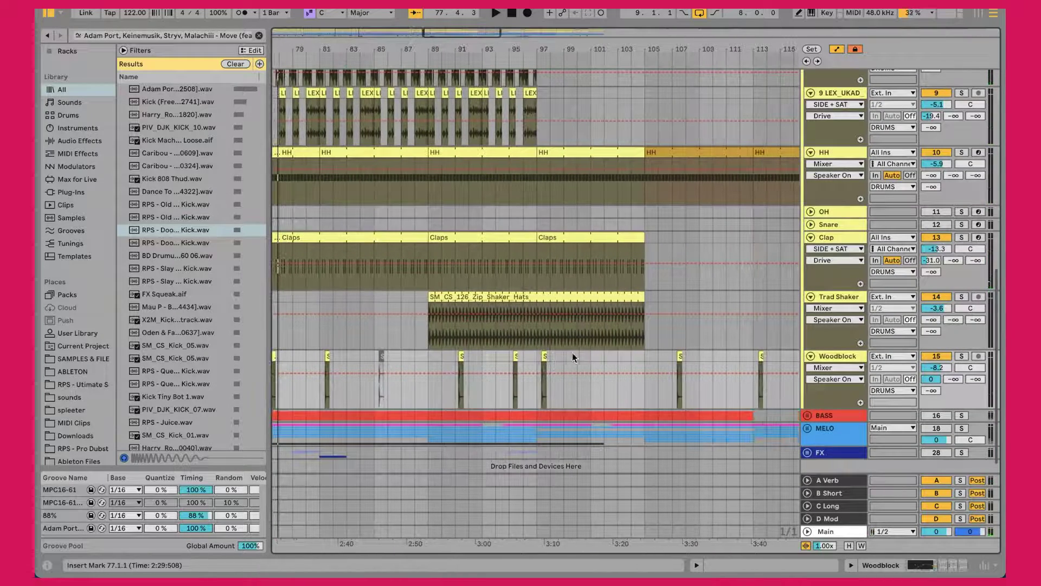
pyautogui.hscroll(12, 584, 355)
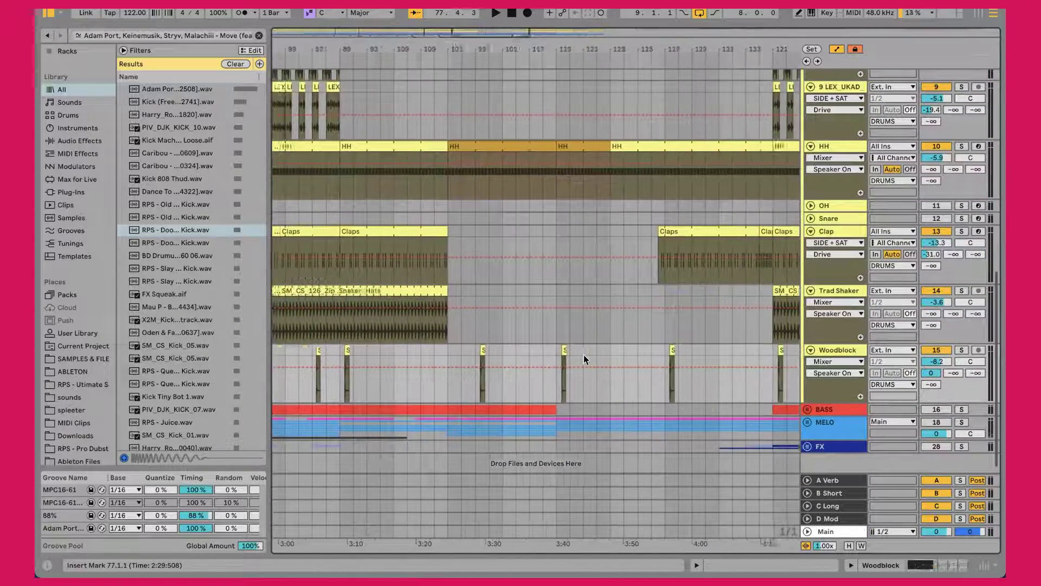
pyautogui.hscroll(-10, 584, 356)
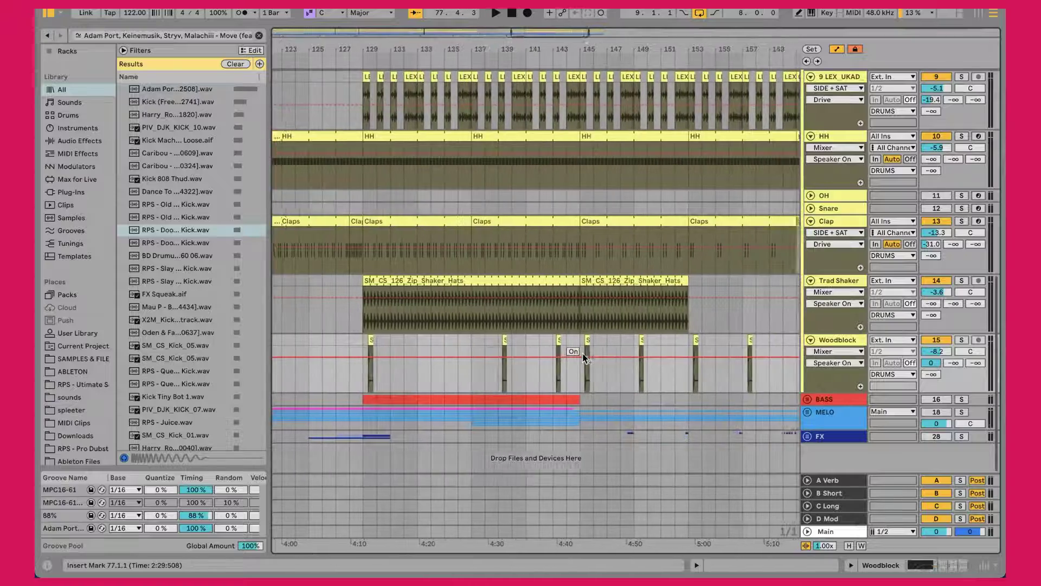
pyautogui.hscroll(10, 582, 355)
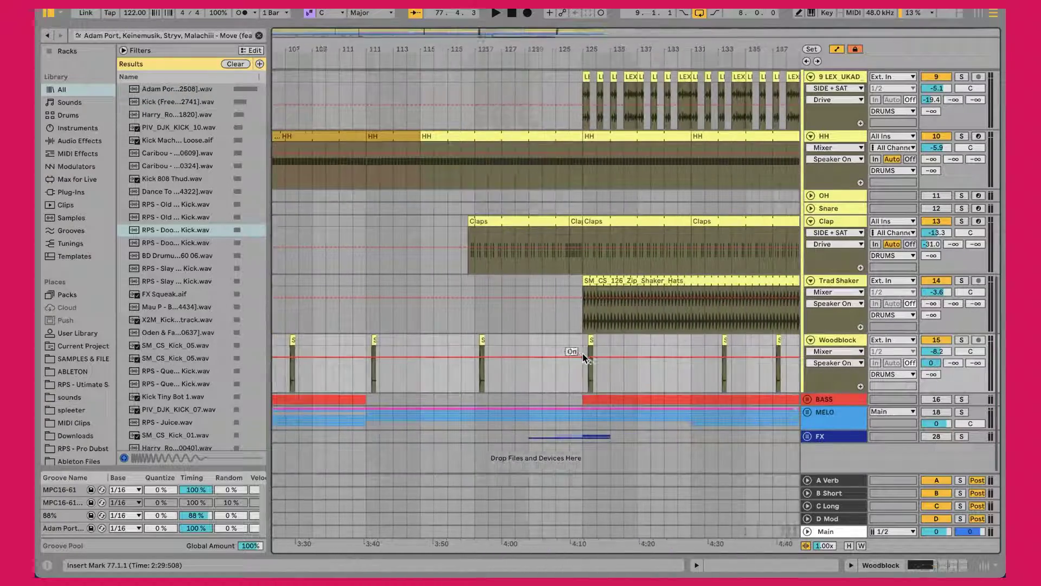
pyautogui.click(525, 344)
pyautogui.scroll(15, 525, 344)
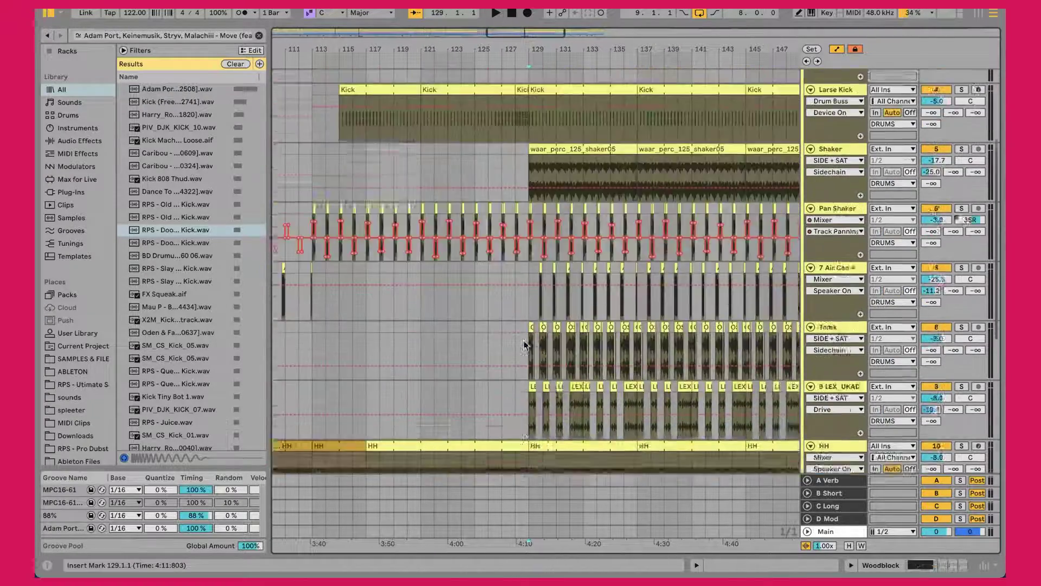
pyautogui.scroll(-15, 557, 172)
pyautogui.press('space')
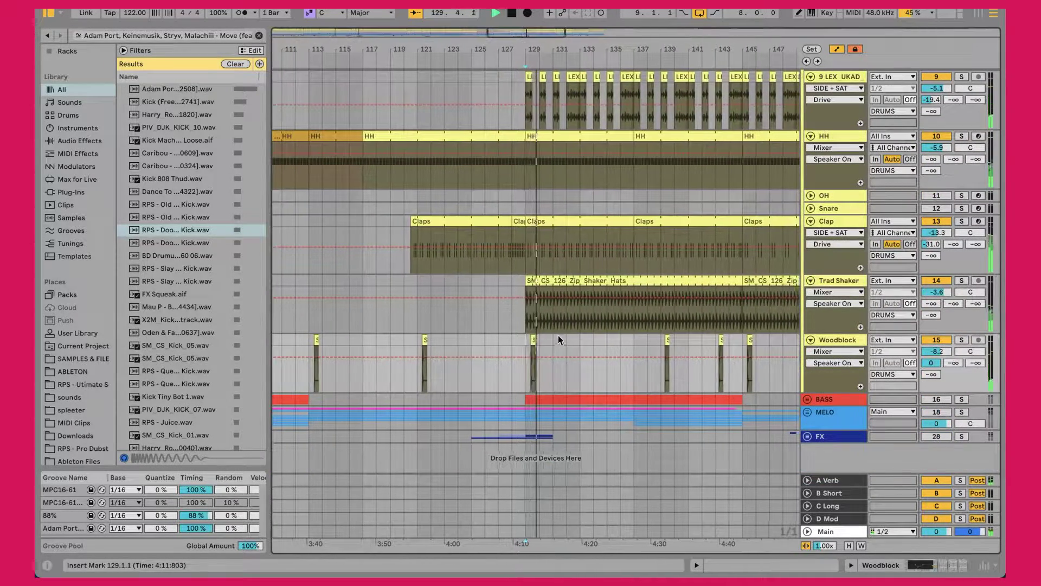
pyautogui.press('space')
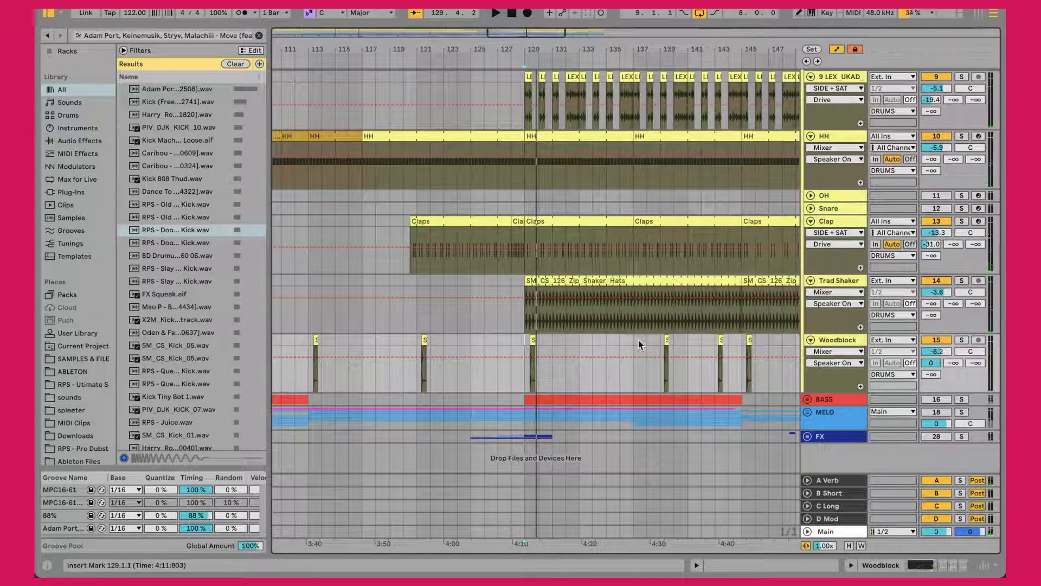
# Step: Open the Woodblock track's device chain and show its A-Verb send in the track lane
pyautogui.doubleClick(828, 341)
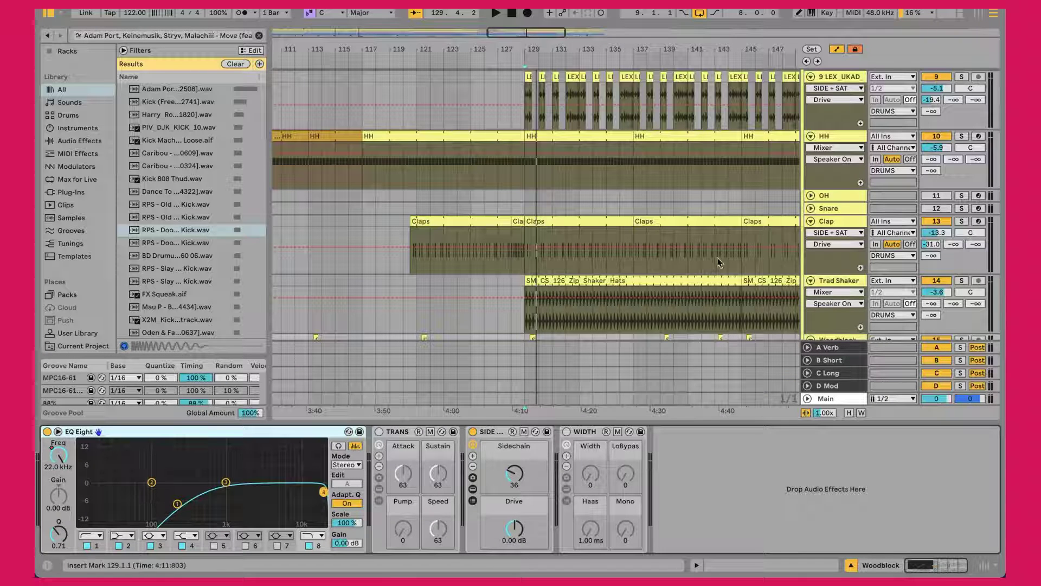
pyautogui.scroll(-5, 718, 263)
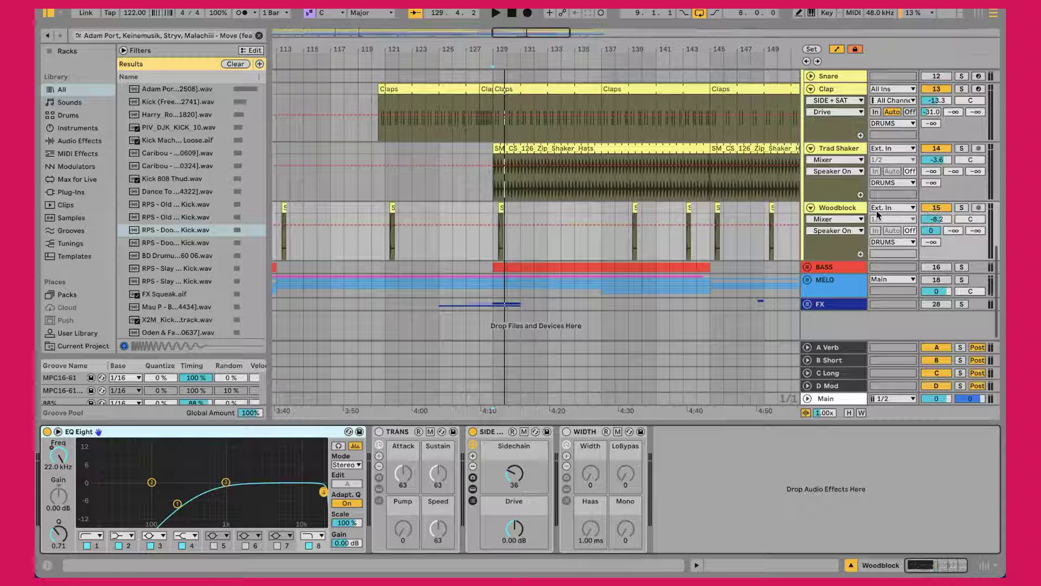
pyautogui.click(938, 233)
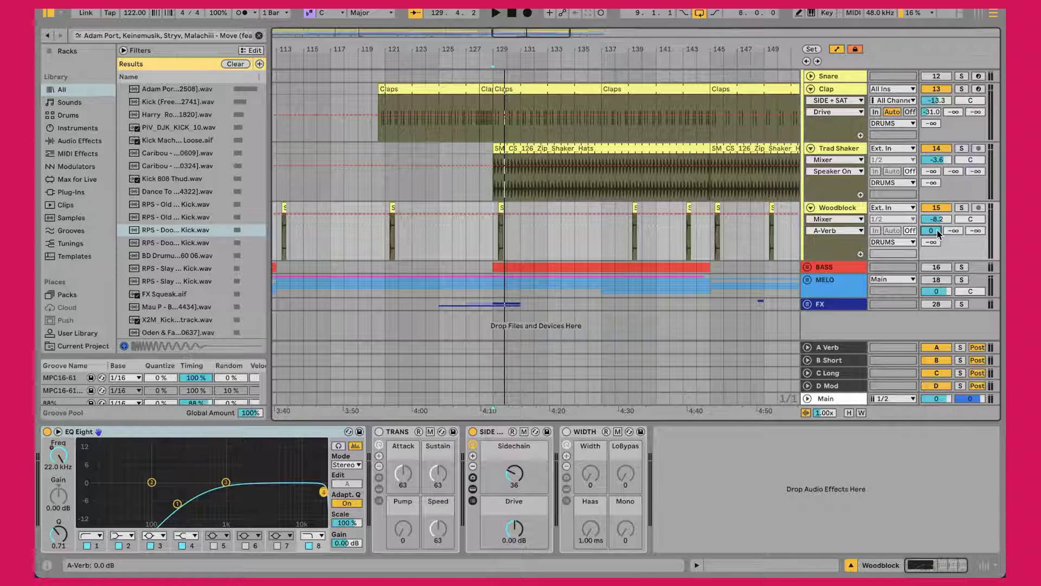
# Step: Fold the DRUMS group, then unfold the FX group at the start of the song to reveal the FX Toms track
pyautogui.scroll(10, 612, 228)
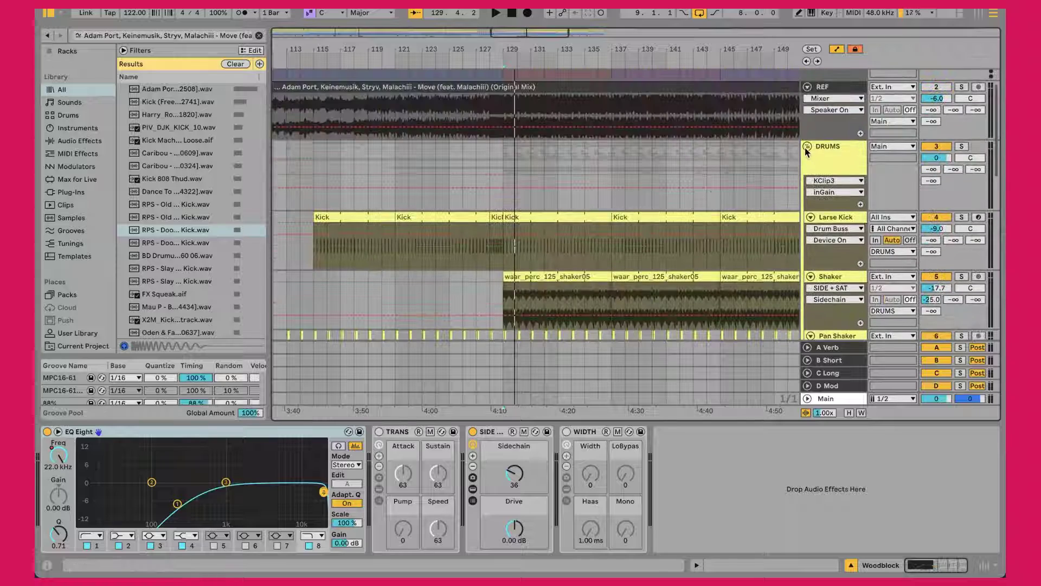
pyautogui.click(805, 147)
pyautogui.hscroll(-15, 623, 147)
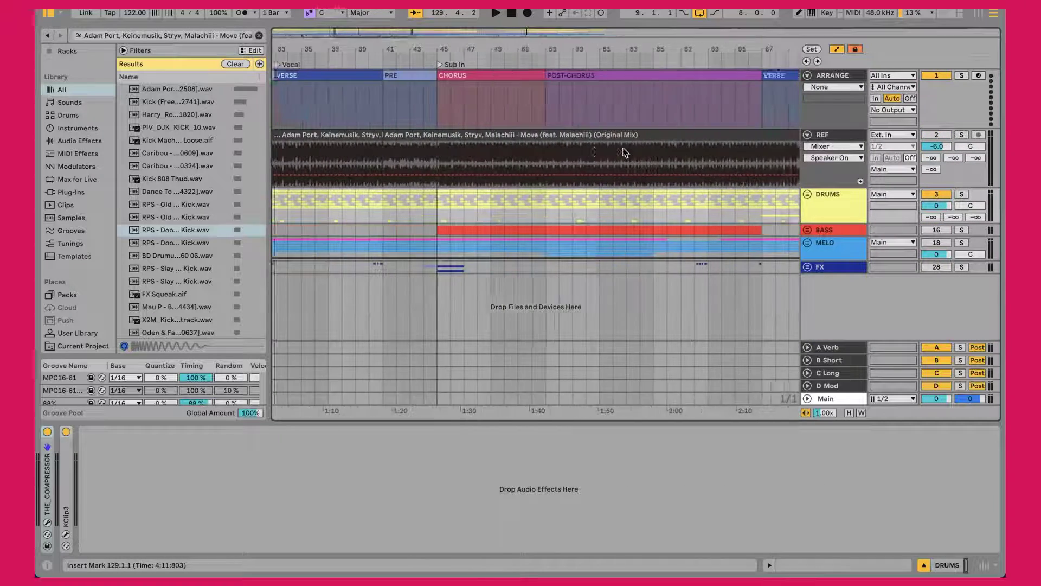
pyautogui.hscroll(-8, 623, 153)
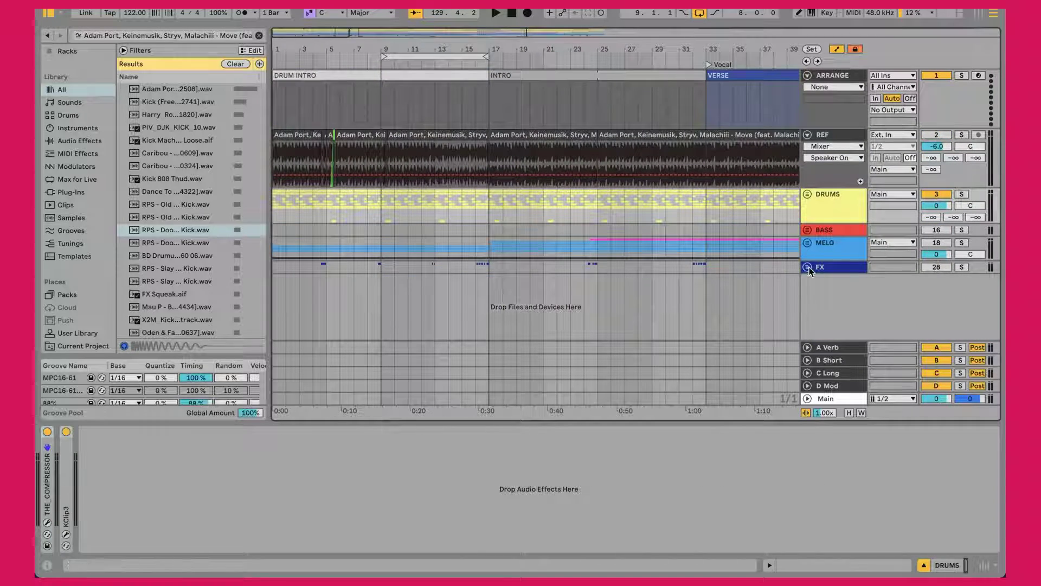
pyautogui.click(808, 267)
pyautogui.scroll(-3, 531, 232)
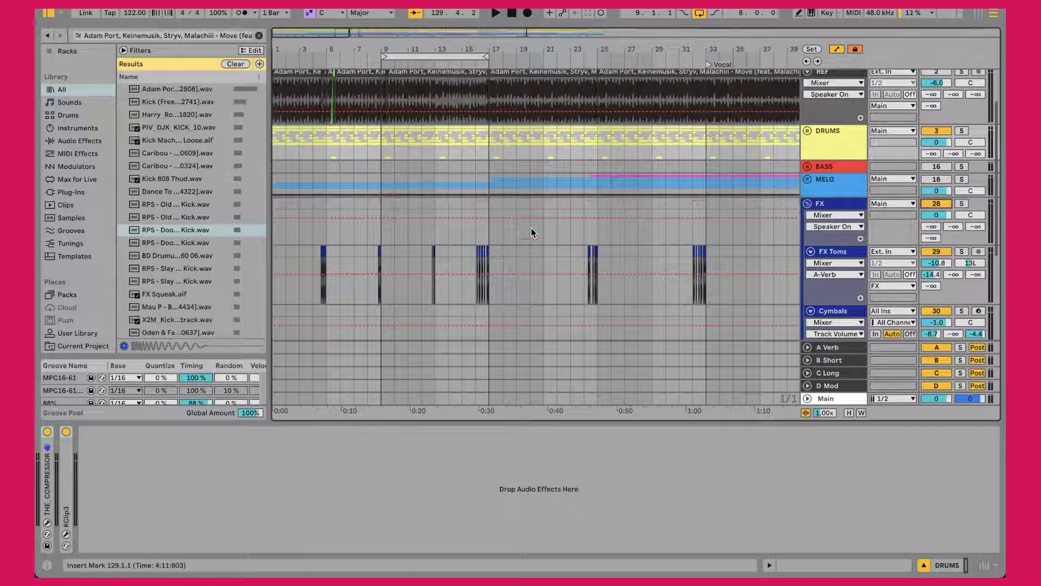
pyautogui.scroll(-5, 532, 232)
# Step: Listen to the FX Toms fills in the intro by playing from bars 4, 8, 12 and 16
pyautogui.click(312, 156)
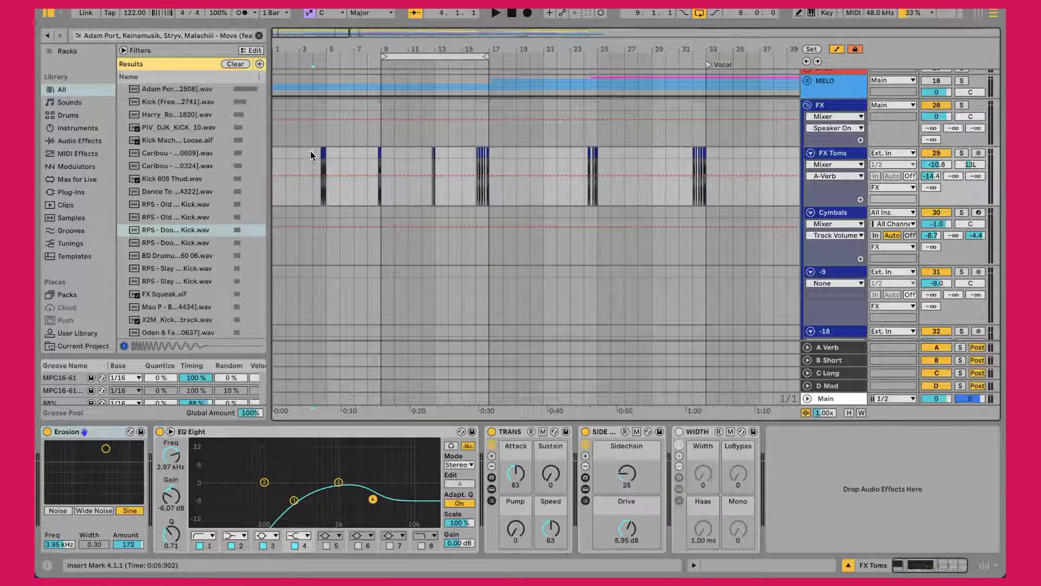
pyautogui.press('space')
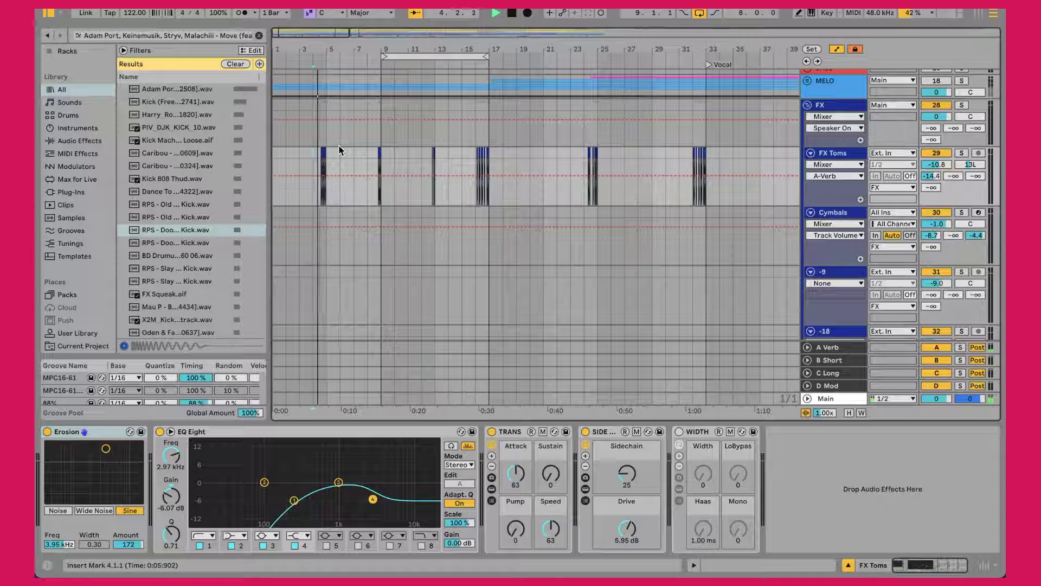
pyautogui.click(372, 154)
pyautogui.press('space')
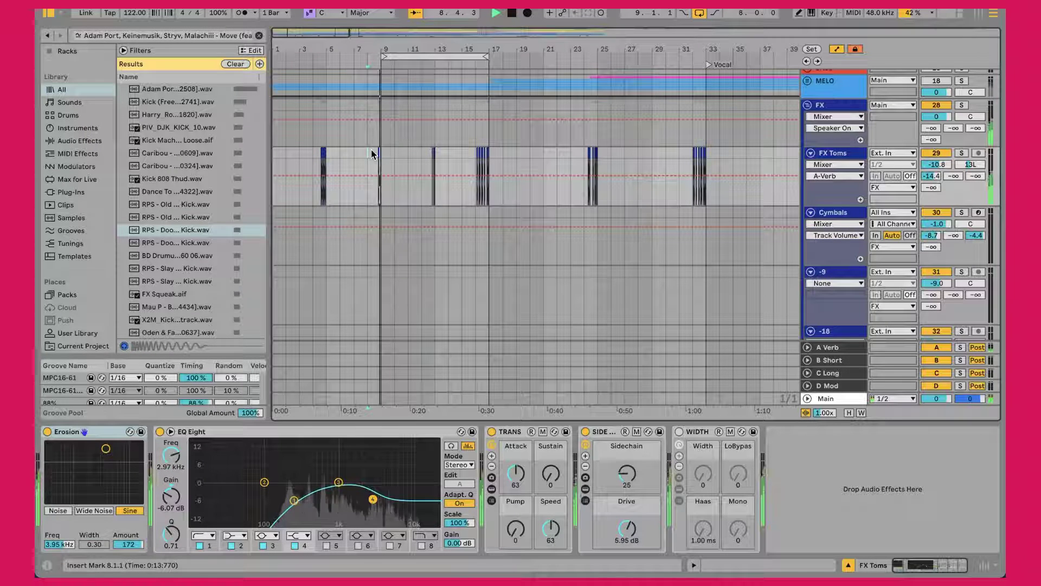
pyautogui.click(426, 154)
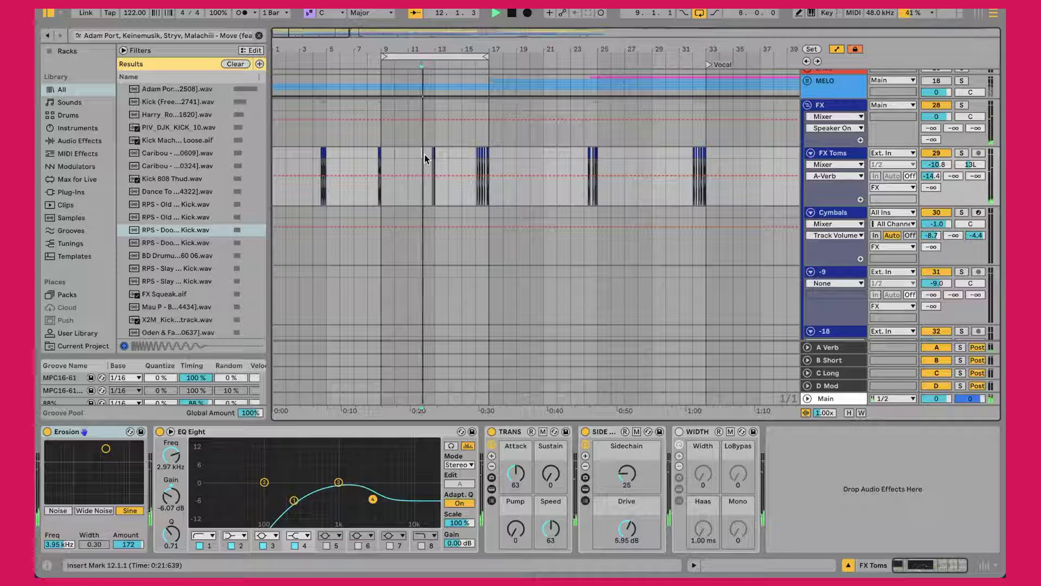
pyautogui.press('space')
pyautogui.click(468, 157)
pyautogui.press('space')
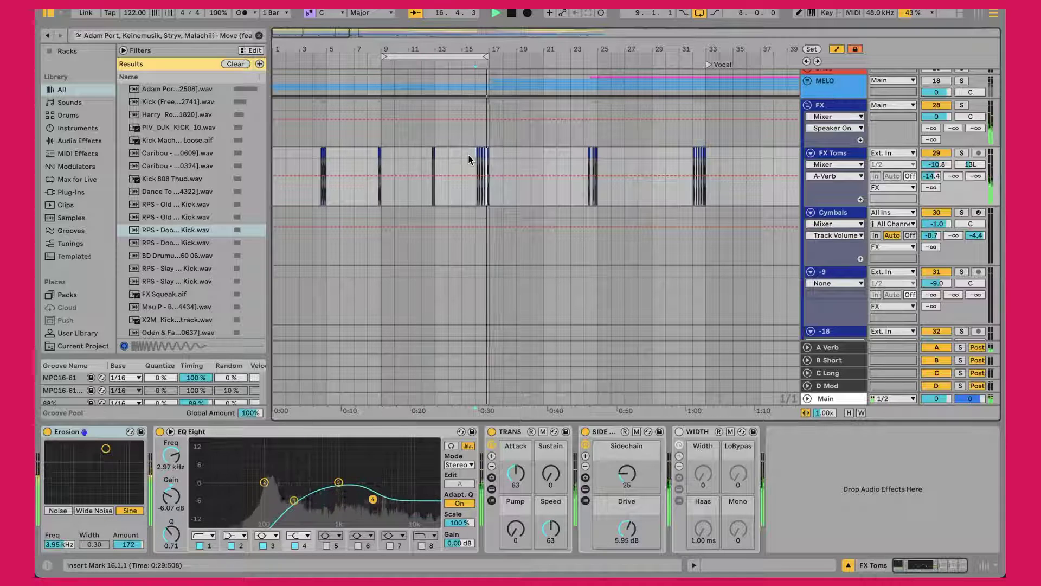
pyautogui.press('space')
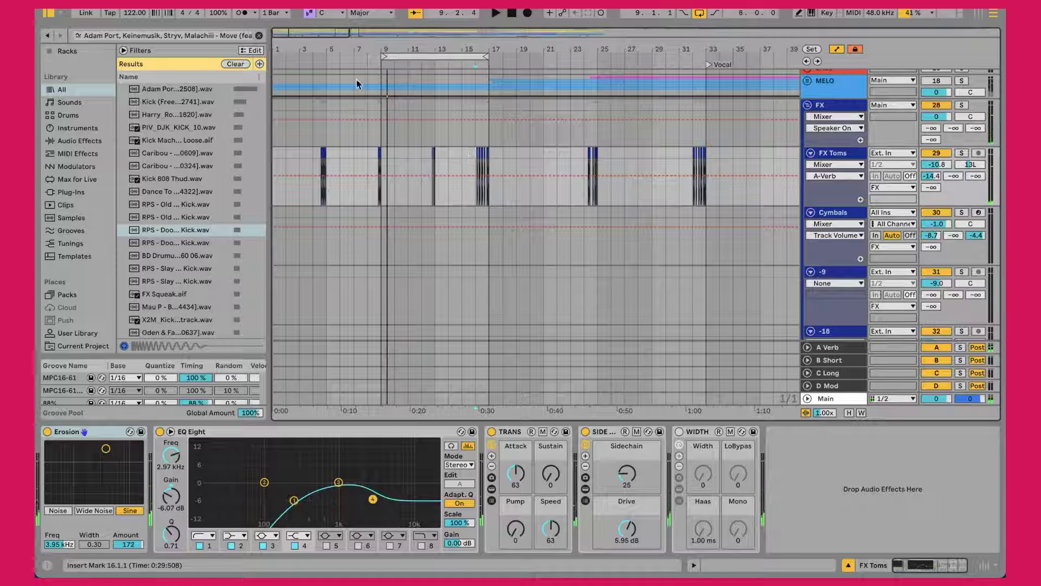
# Step: Inspect the first FX Toms clips up close and select the bongo roll clip just before bar 9
pyautogui.moveTo(306, 49); pyautogui.dragTo(307, 119)
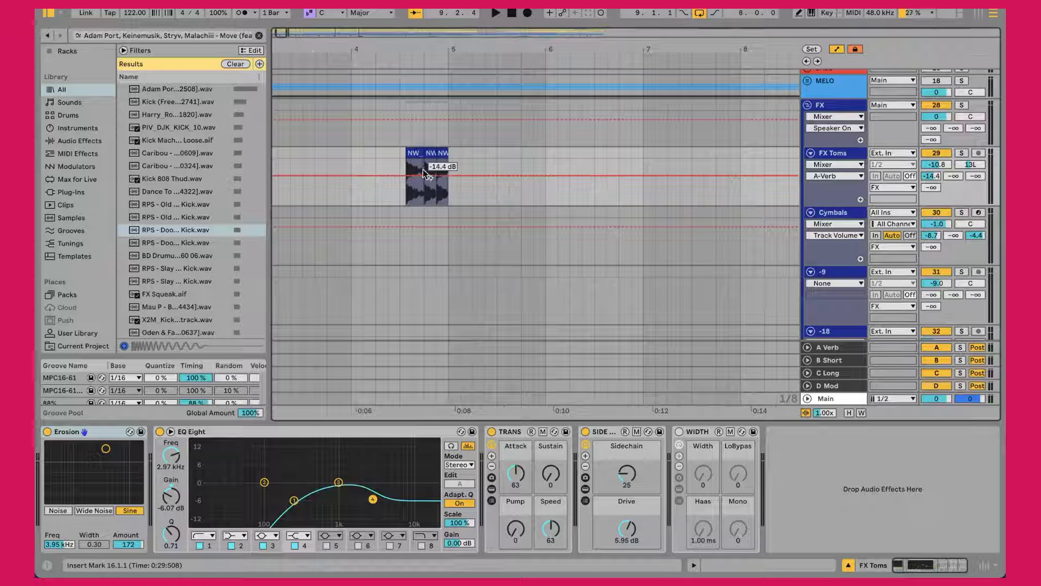
pyautogui.hscroll(10, 465, 186)
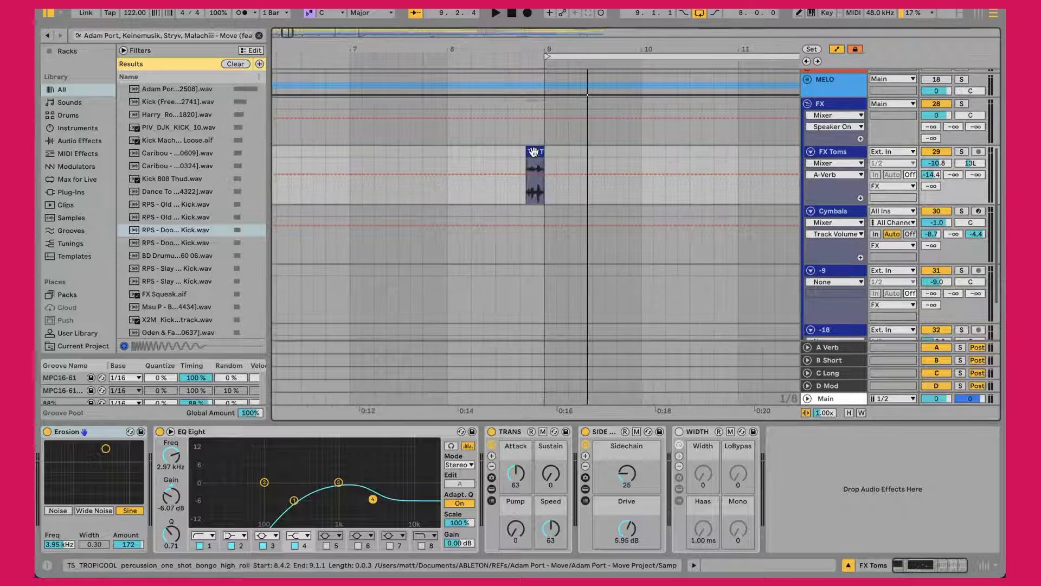
pyautogui.click(534, 151)
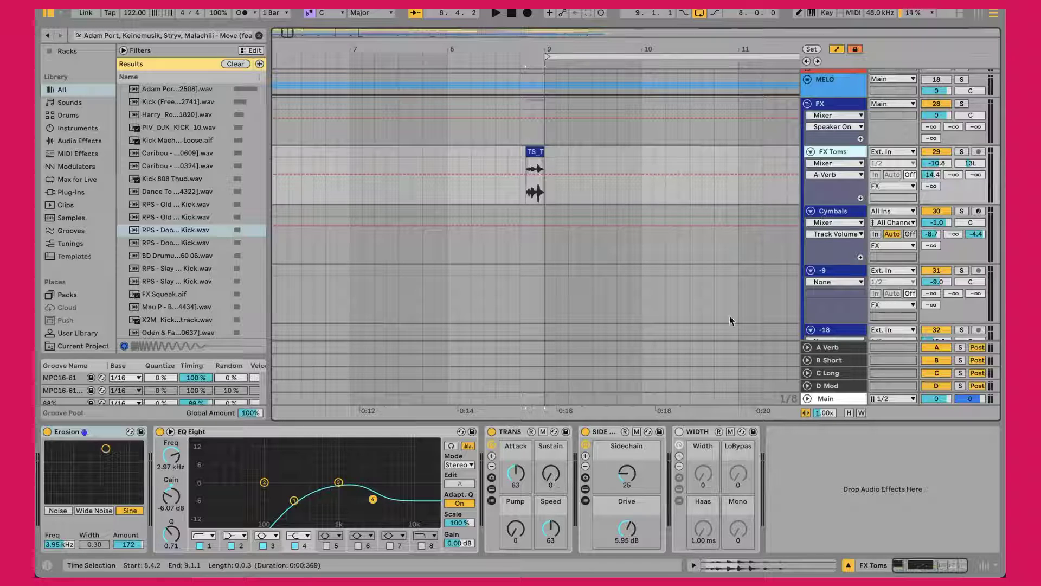
# Step: Fold the FX group and bring the arrangement from the drum intro to the build down into view
pyautogui.click(808, 103)
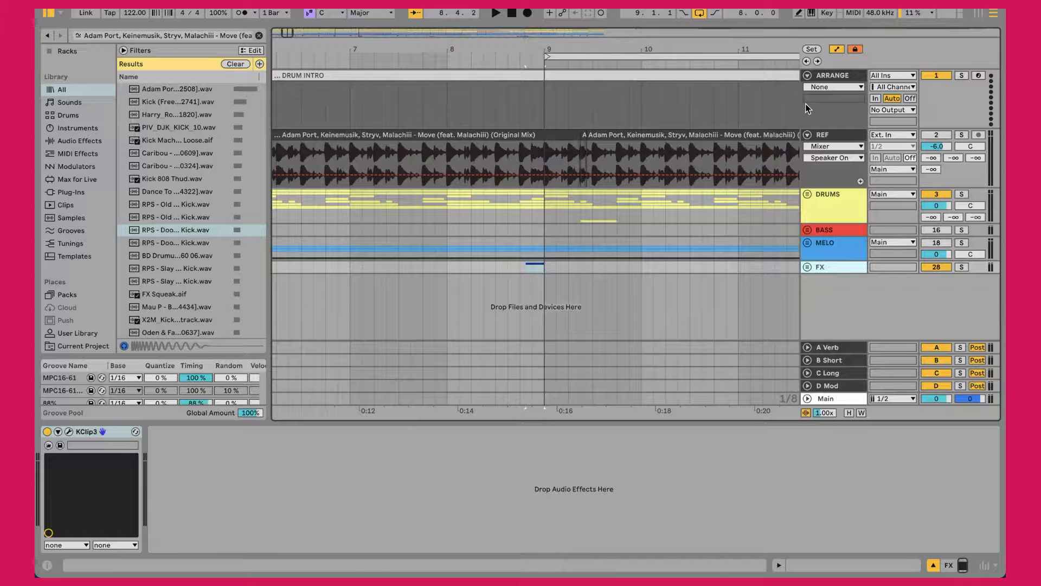
pyautogui.moveTo(557, 49); pyautogui.dragTo(557, 9)
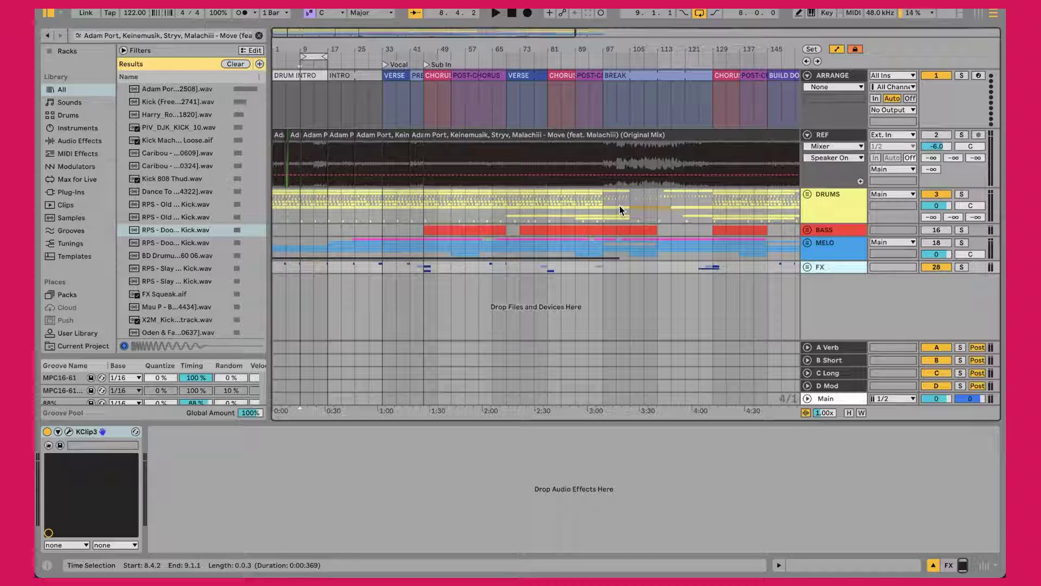
# Step: Unfold the DRUMS group and shrink the Kick clip's note editor to expose the drum tracks above it
pyautogui.click(807, 194)
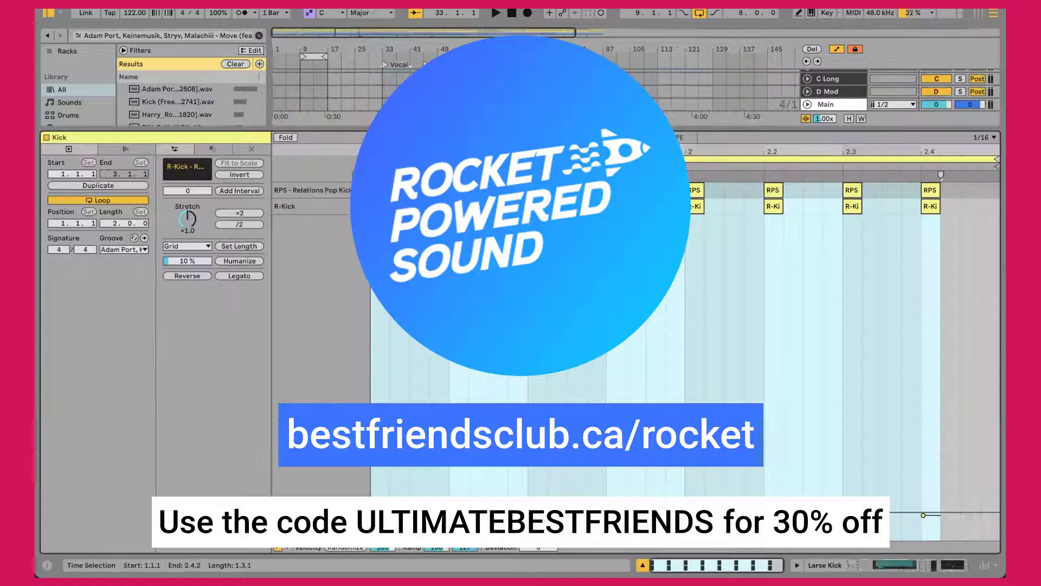
pyautogui.moveTo(404, 130); pyautogui.dragTo(404, 382)
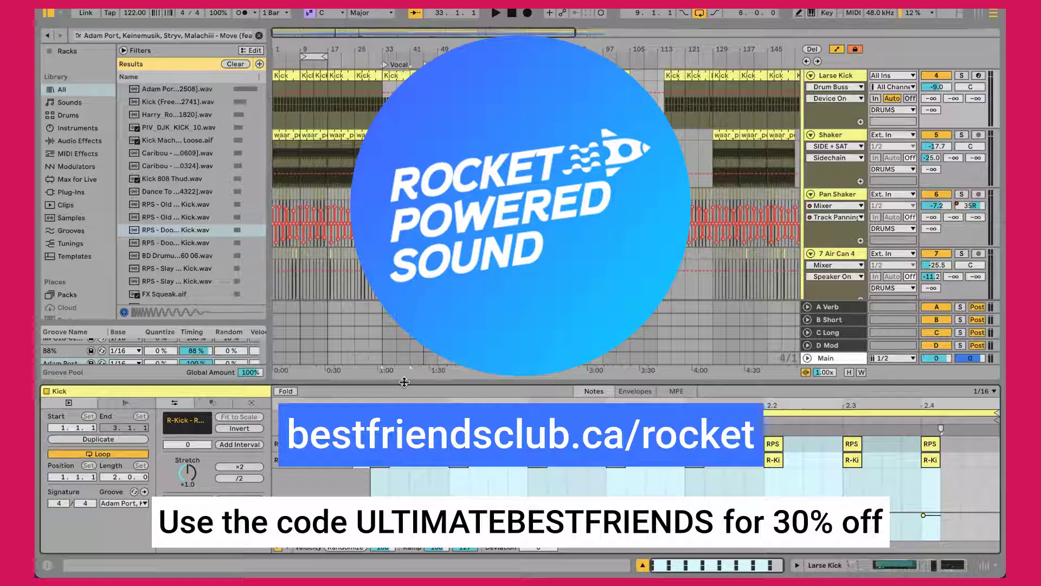